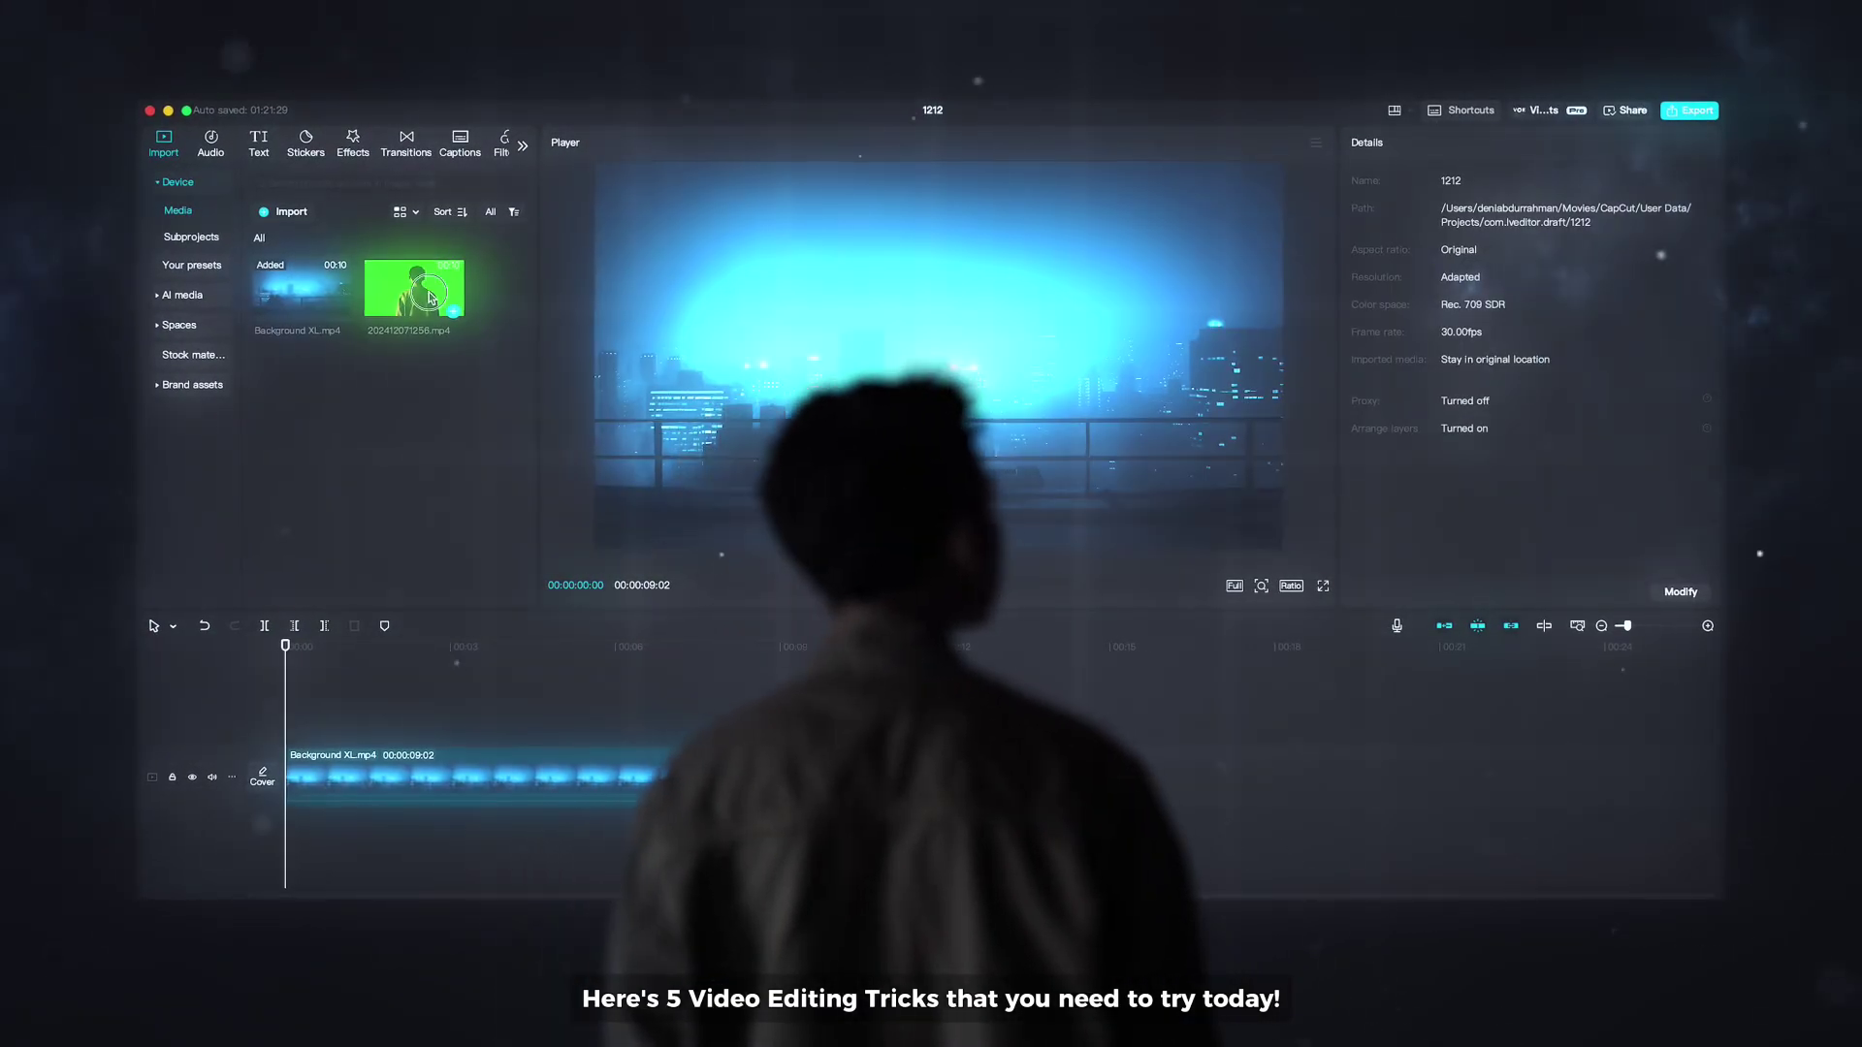
Add the forest clip CDK29.mp4 from the Media panel to the timeline
{"action": "left_click_drag", "start_coordinate": [432, 296], "coordinate": [291, 686]}
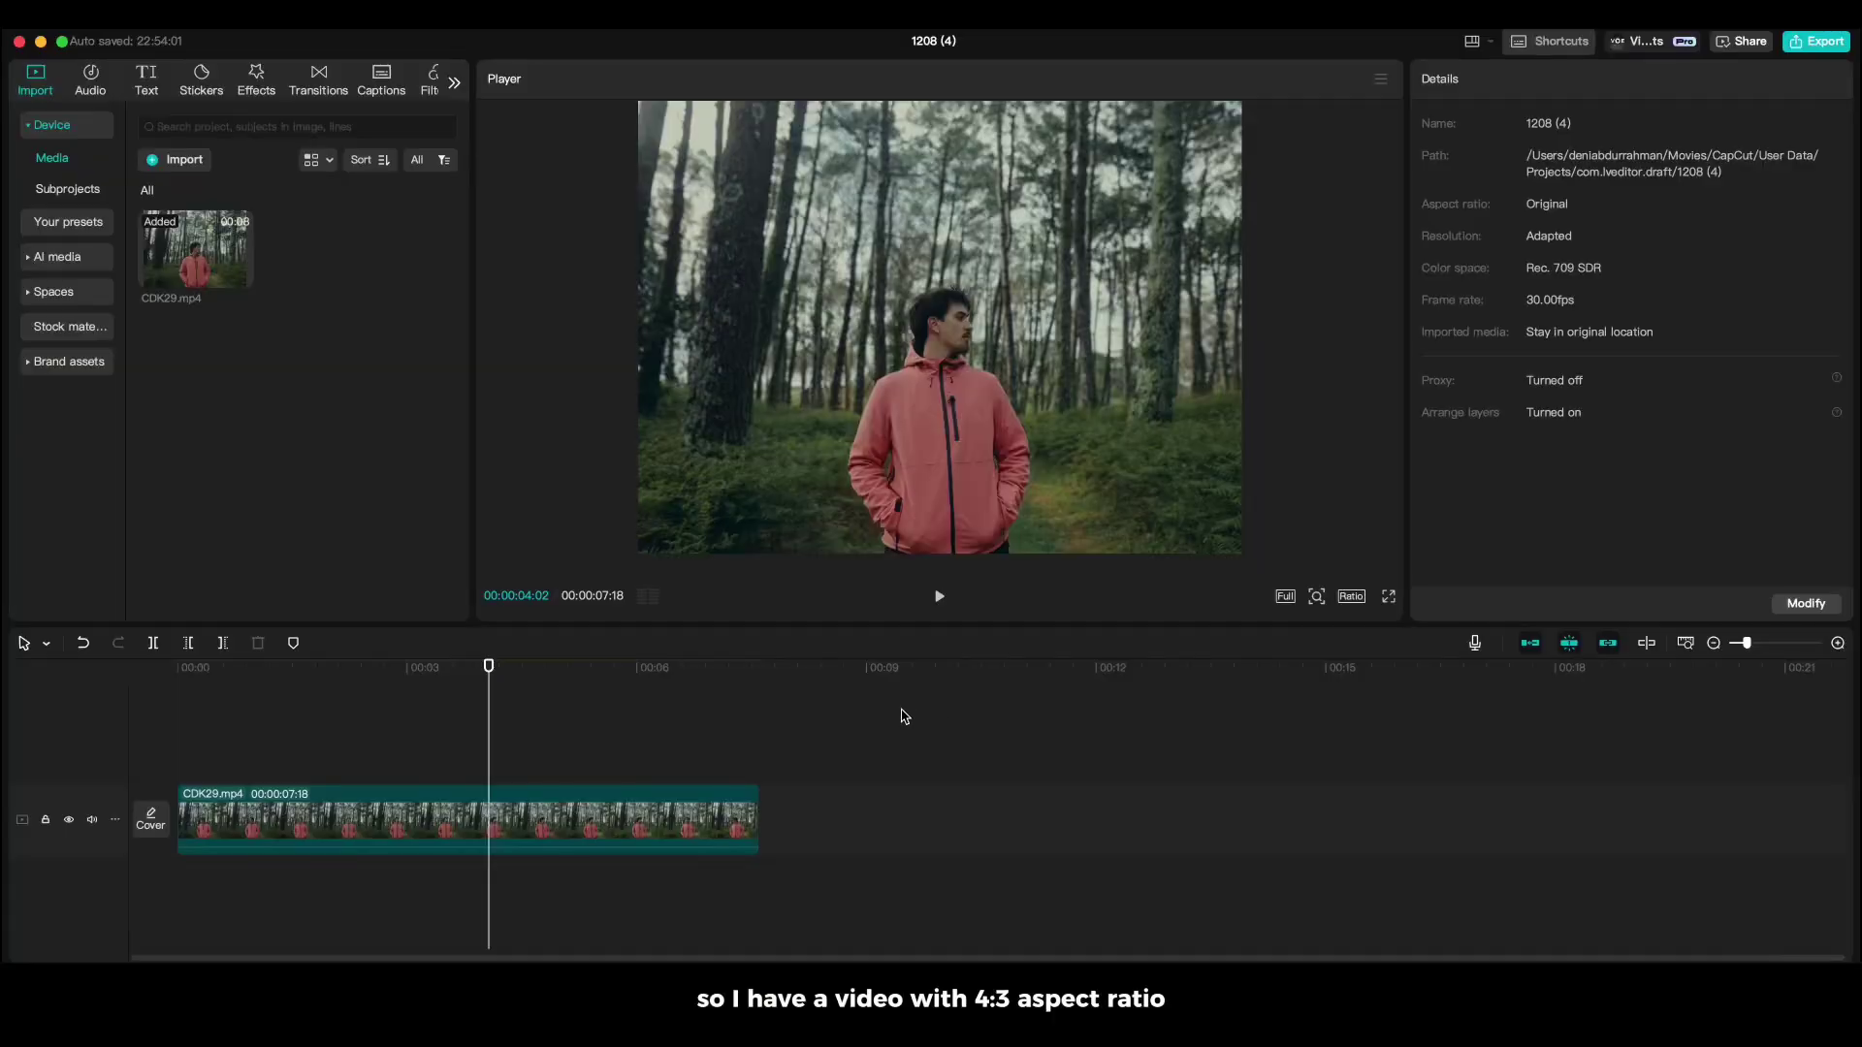
Enable AI expand on the forest clip with a 16:9 target aspect ratio
{"action": "left_click", "coordinate": [690, 807]}
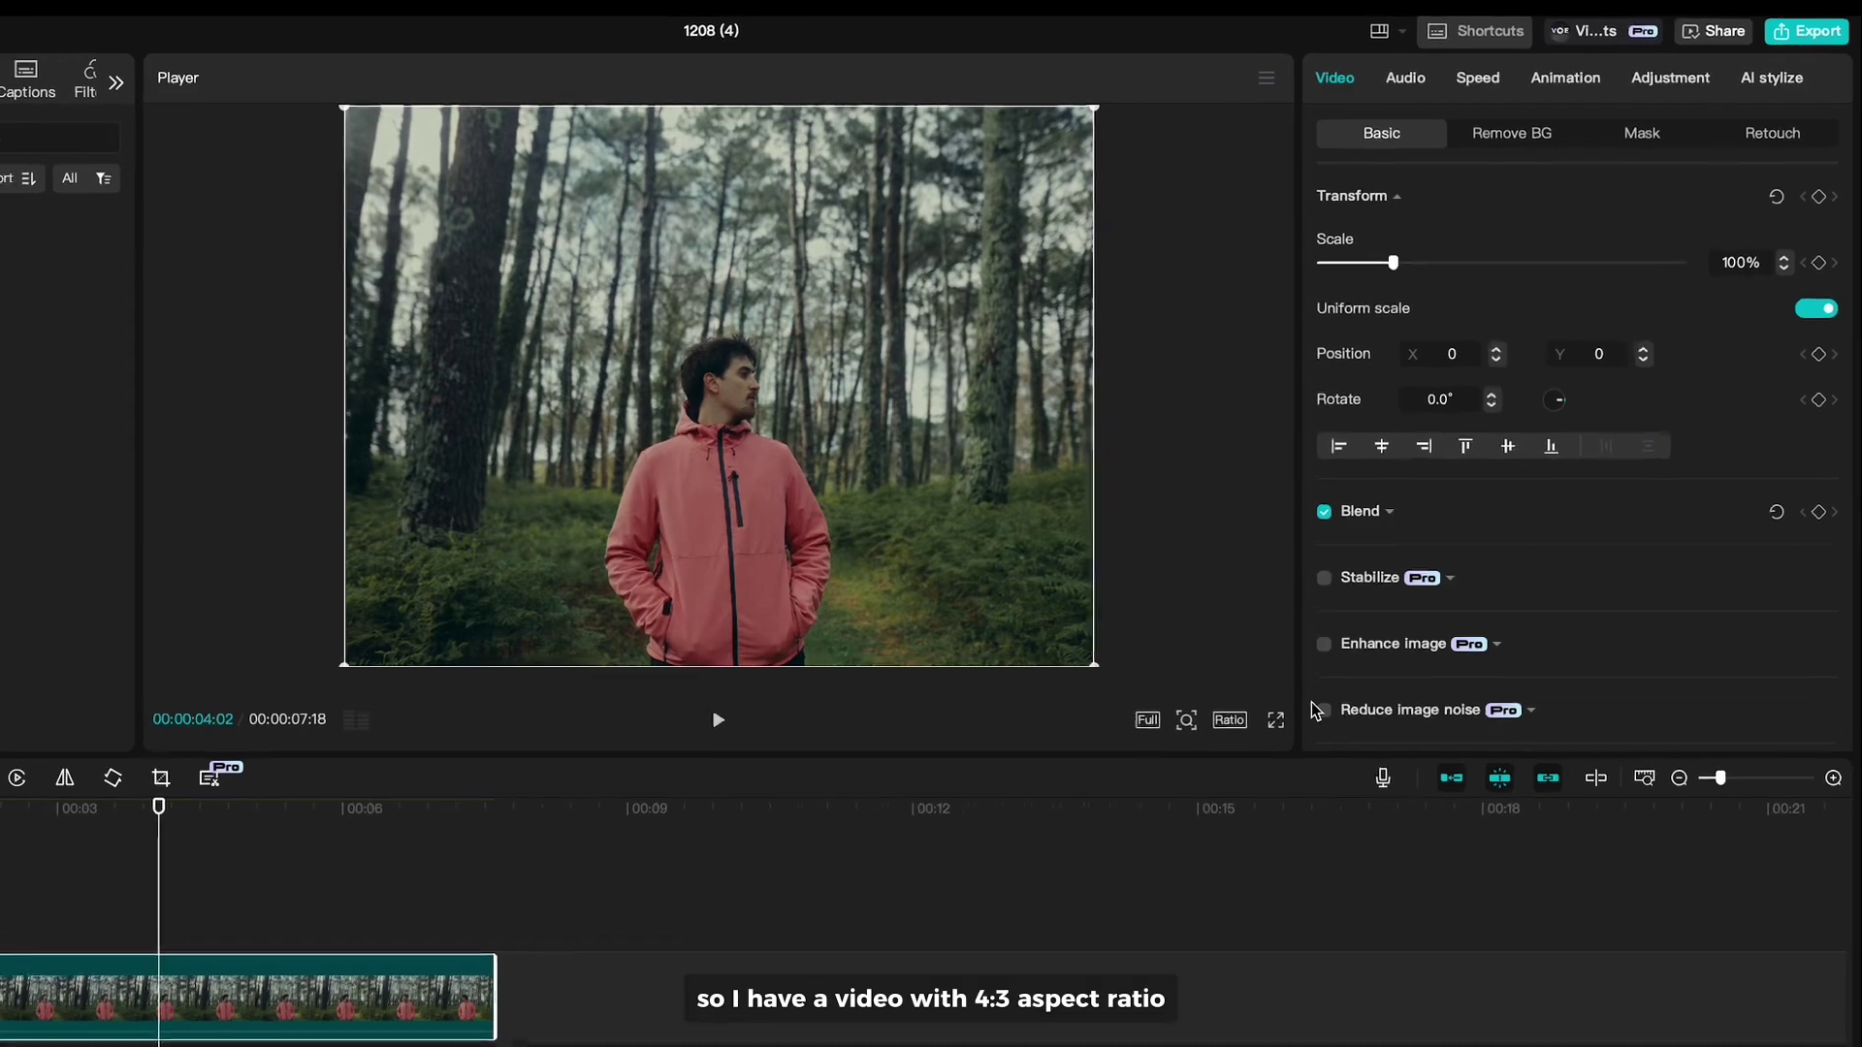
{"action": "scroll", "coordinate": [1420, 589], "scroll_direction": "down", "scroll_amount": 3}
{"action": "scroll", "coordinate": [1232, 737], "scroll_direction": "down", "scroll_amount": 3}
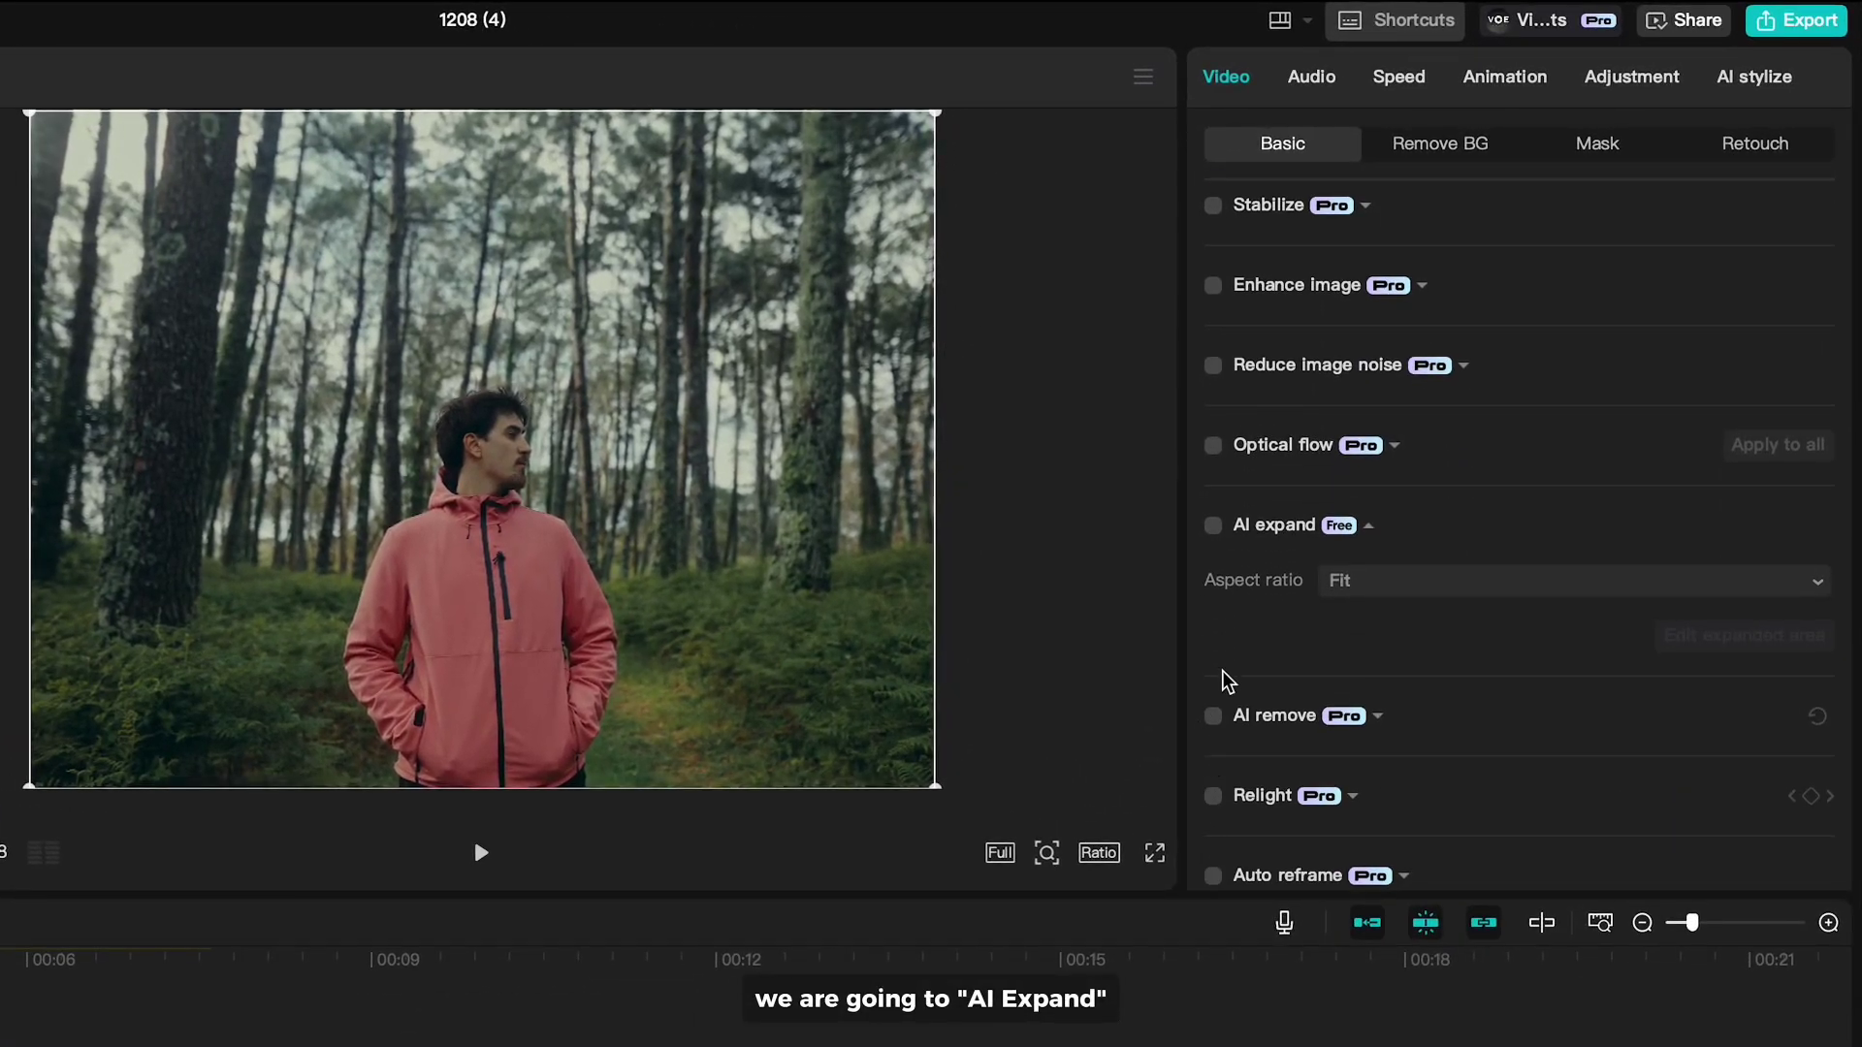
{"action": "left_click", "coordinate": [1214, 527]}
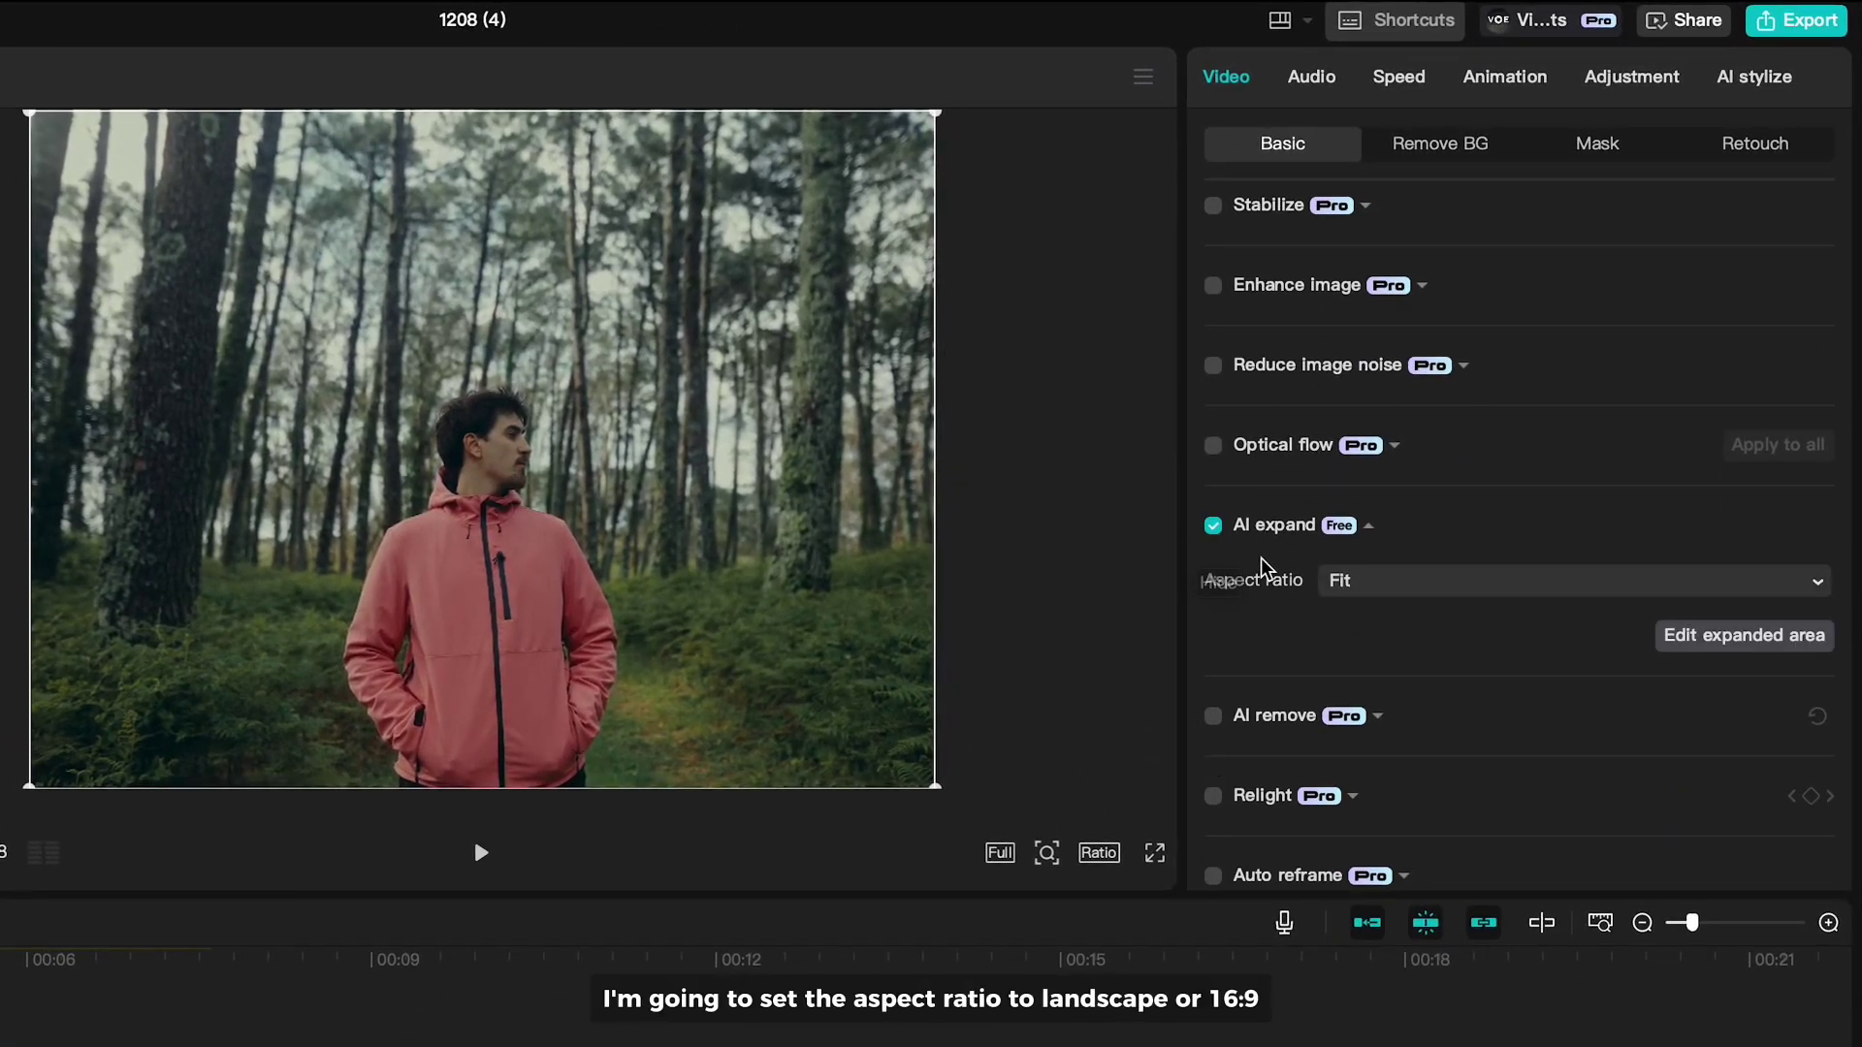
{"action": "left_click", "coordinate": [1353, 582]}
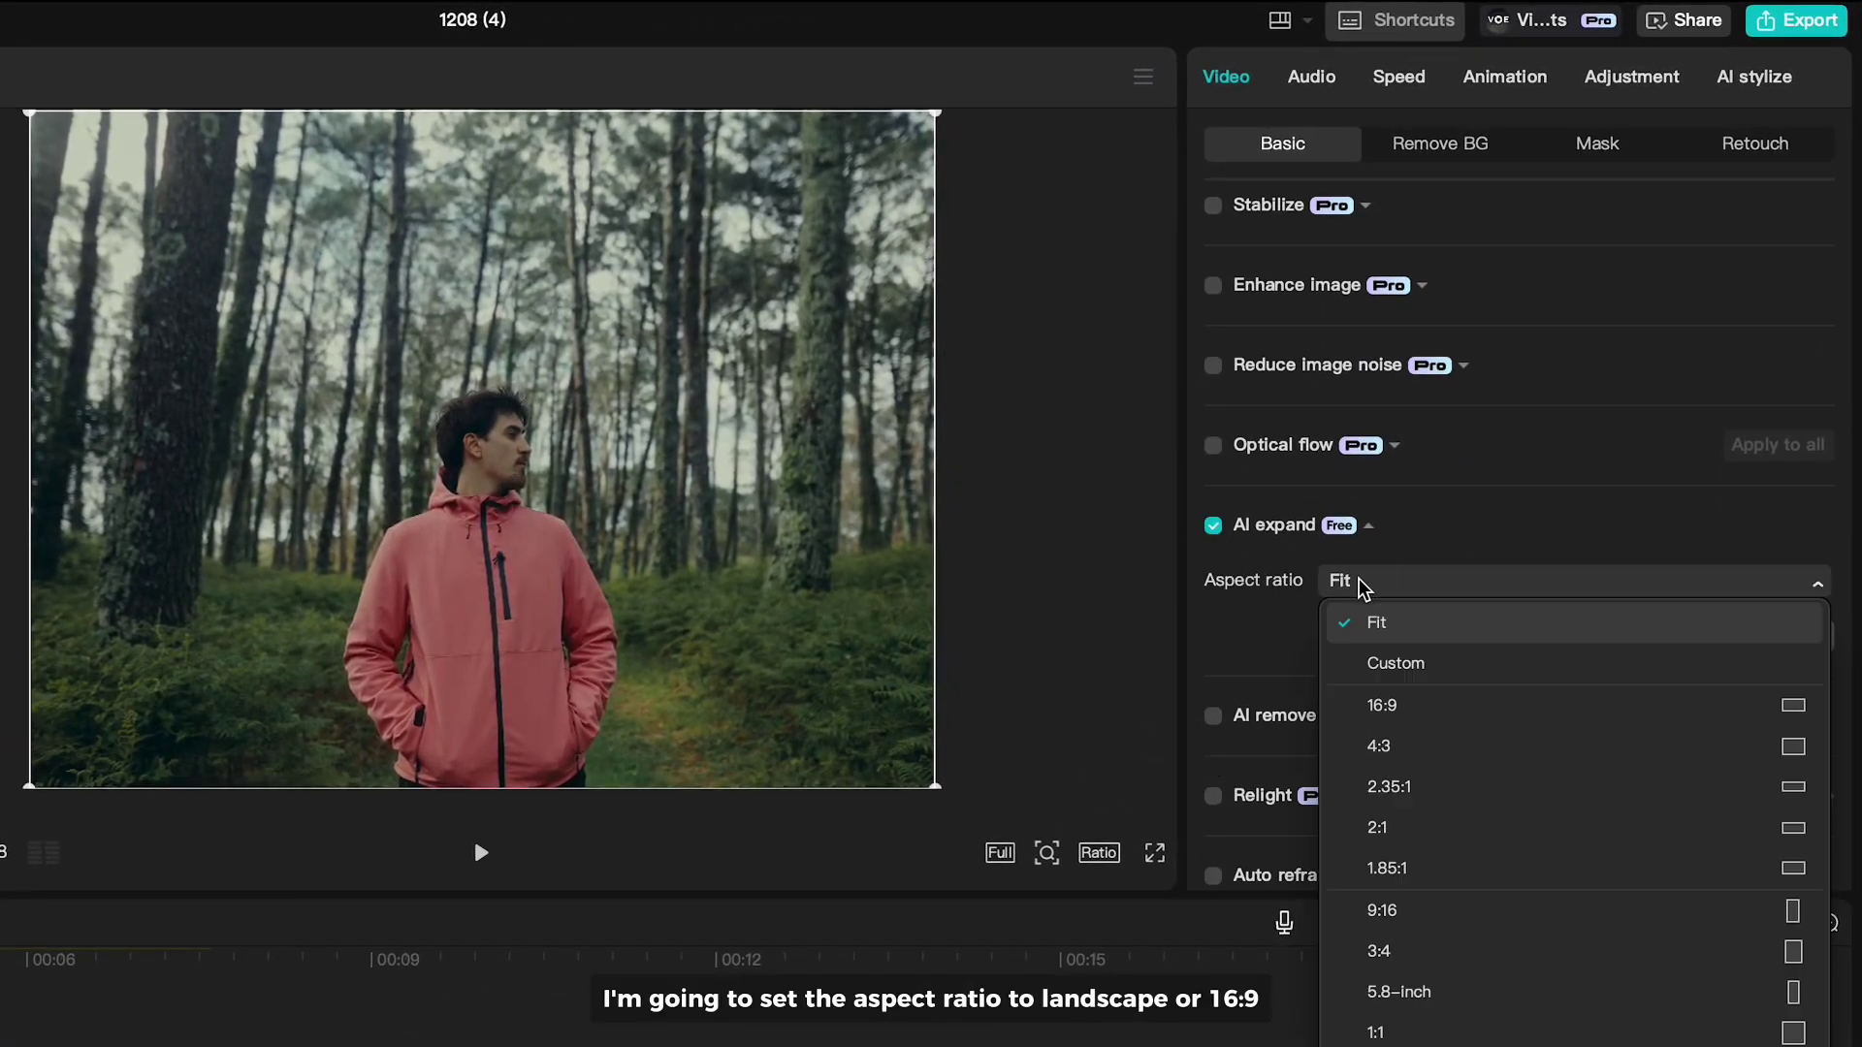
{"action": "left_click", "coordinate": [1396, 706]}
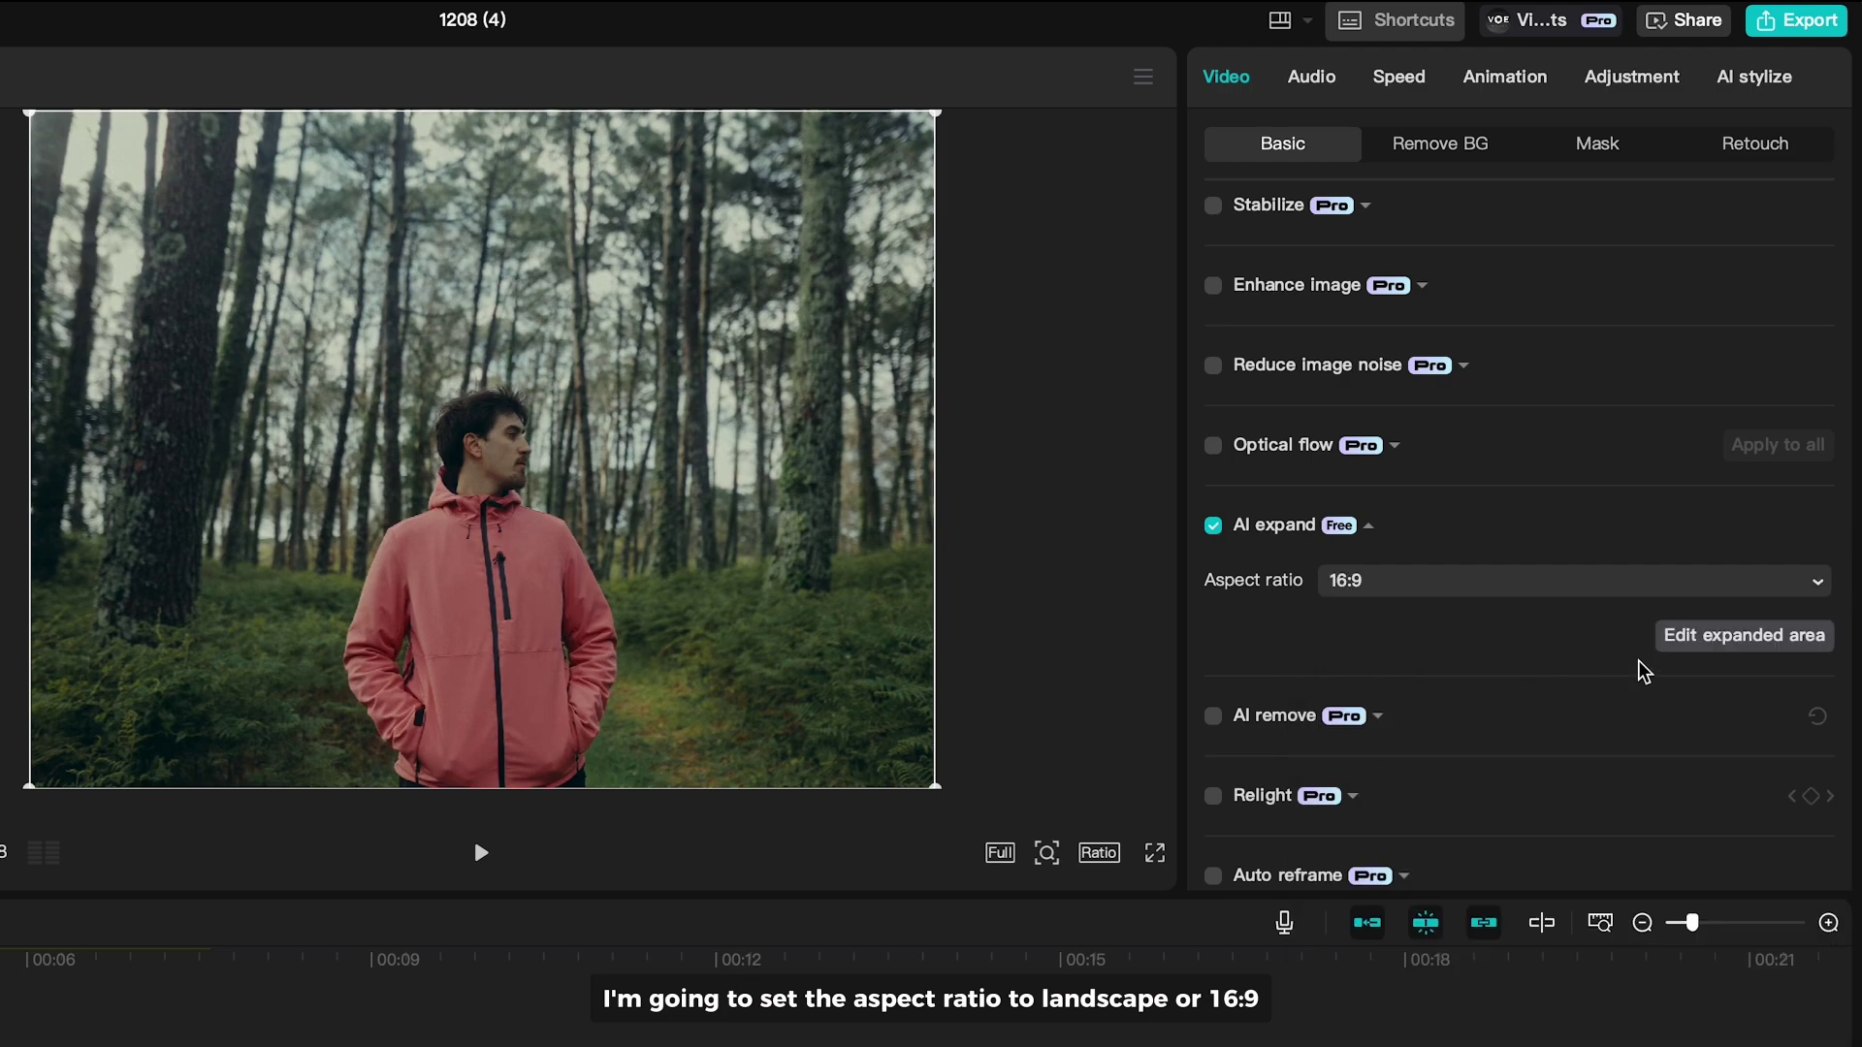
Generate the 16:9 AI expansion at 0° rotation and confirm it onto the clip
{"action": "left_click", "coordinate": [1707, 640]}
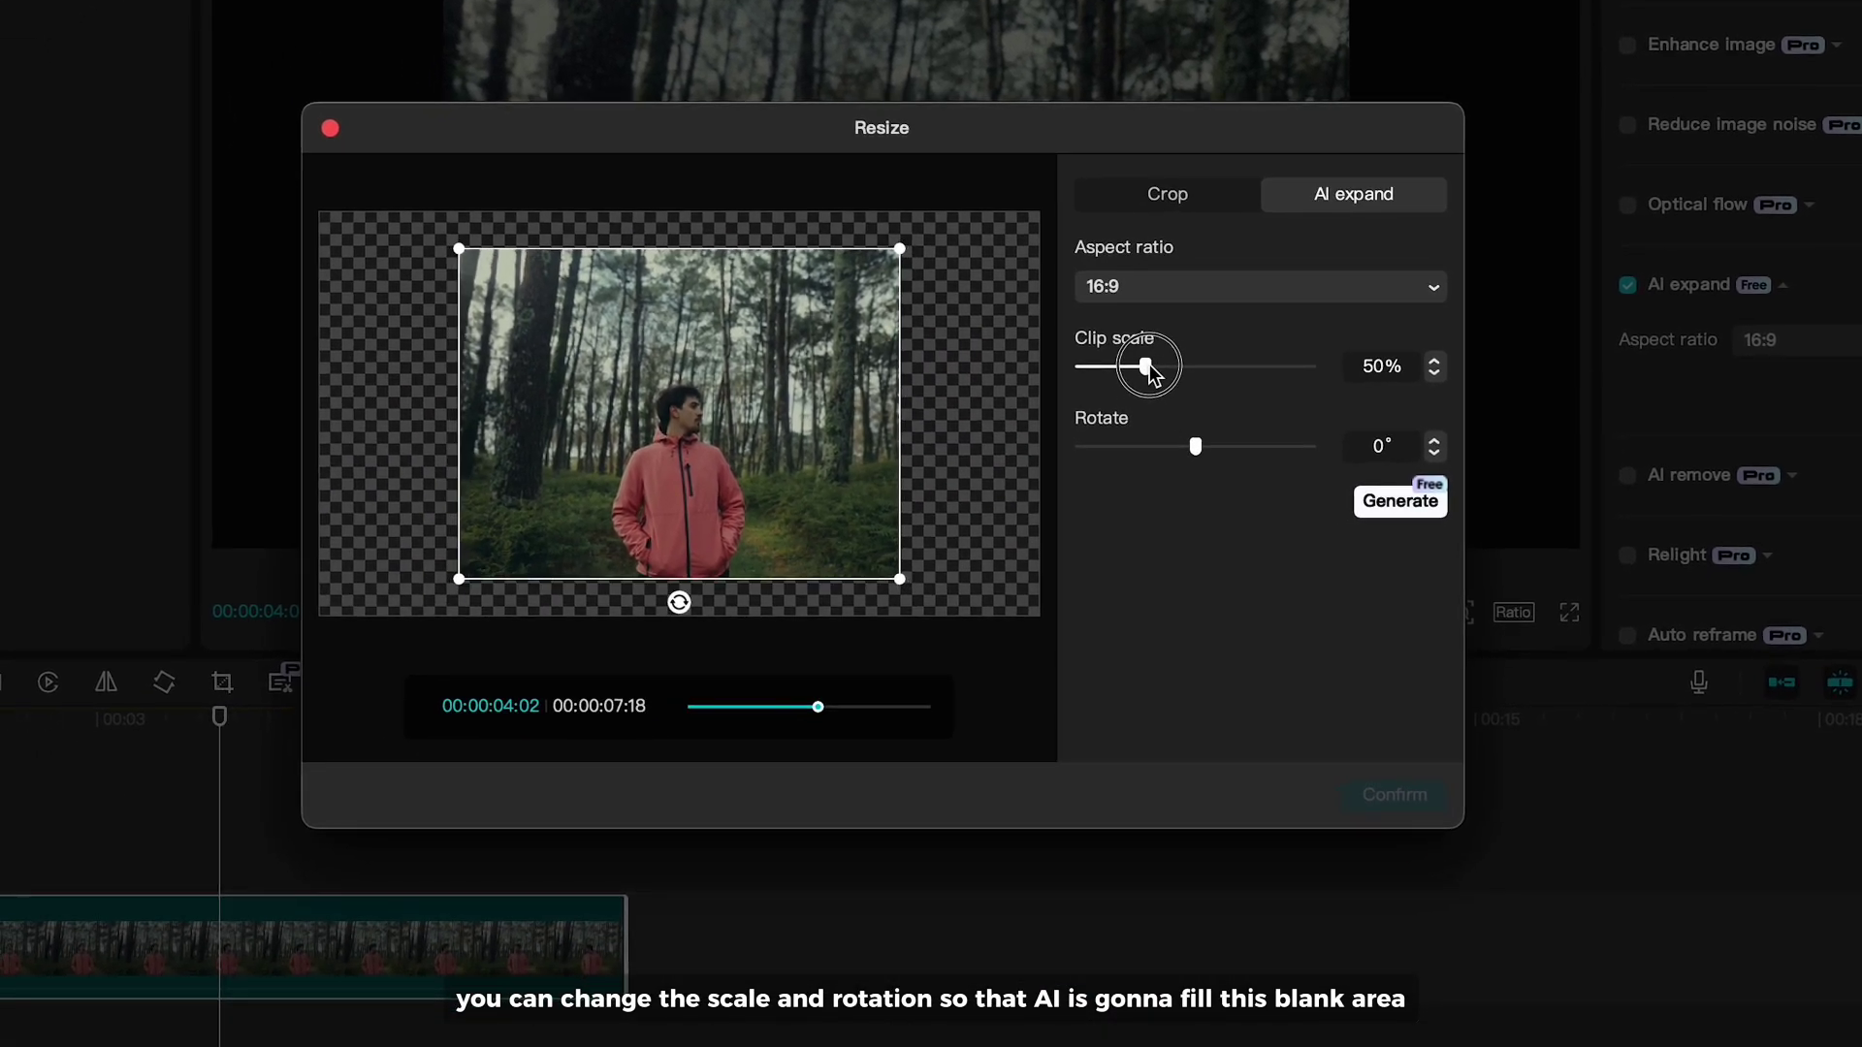
{"action": "left_click_drag", "start_coordinate": [1196, 446], "coordinate": [1190, 445]}
{"action": "left_click", "coordinate": [1373, 502]}
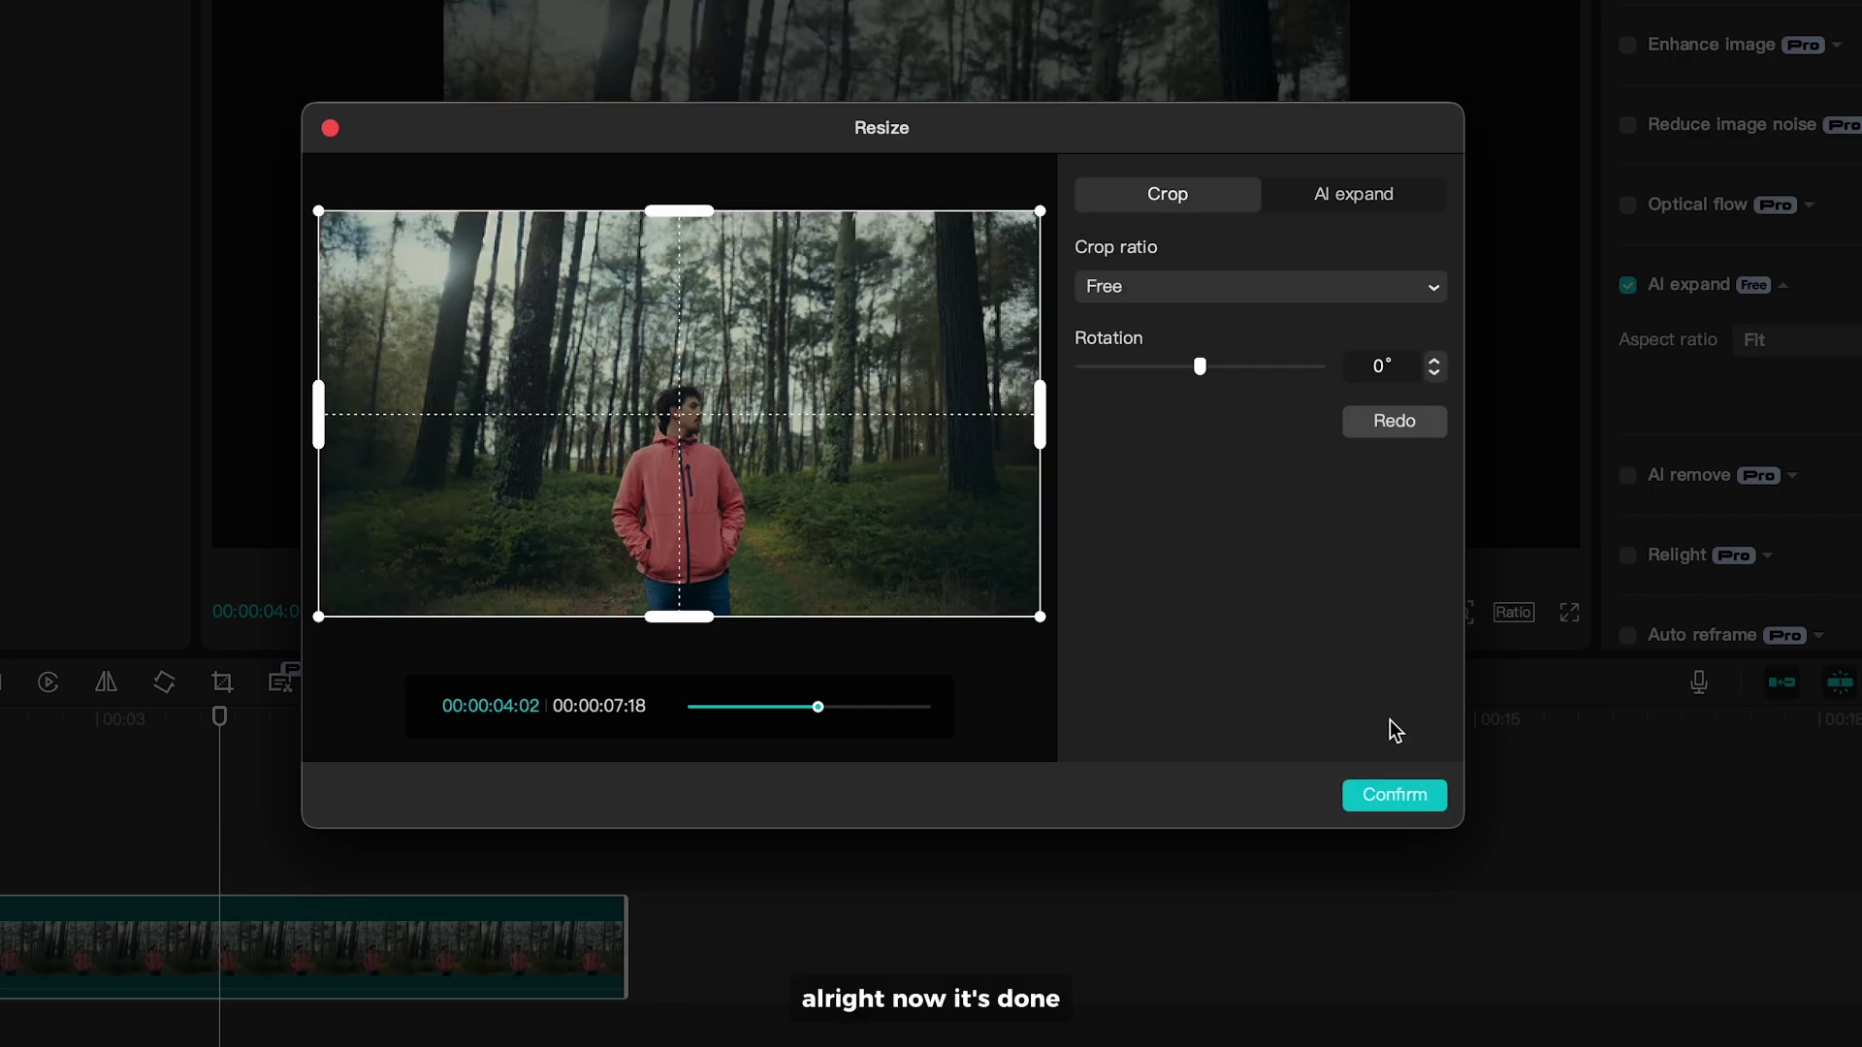
{"action": "left_click", "coordinate": [1393, 797]}
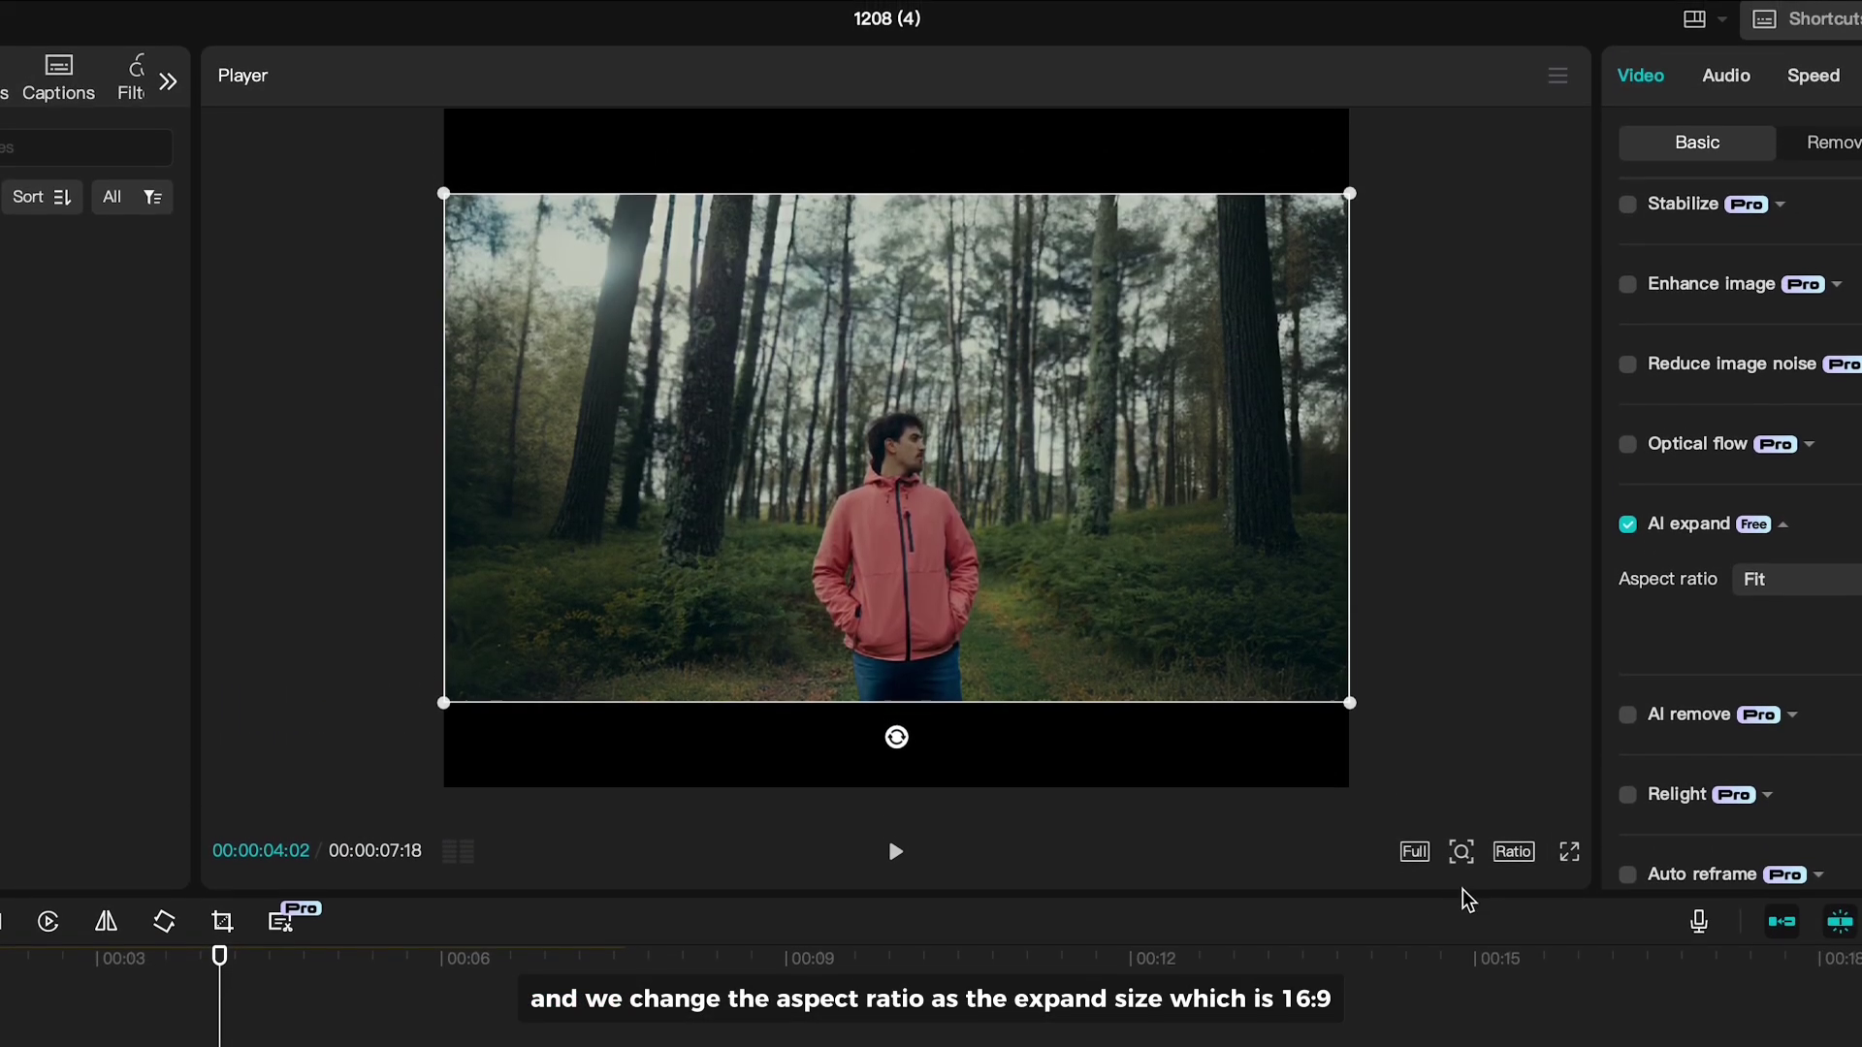
Change the canvas ratio under the player to 16:9
{"action": "left_click", "coordinate": [1511, 717]}
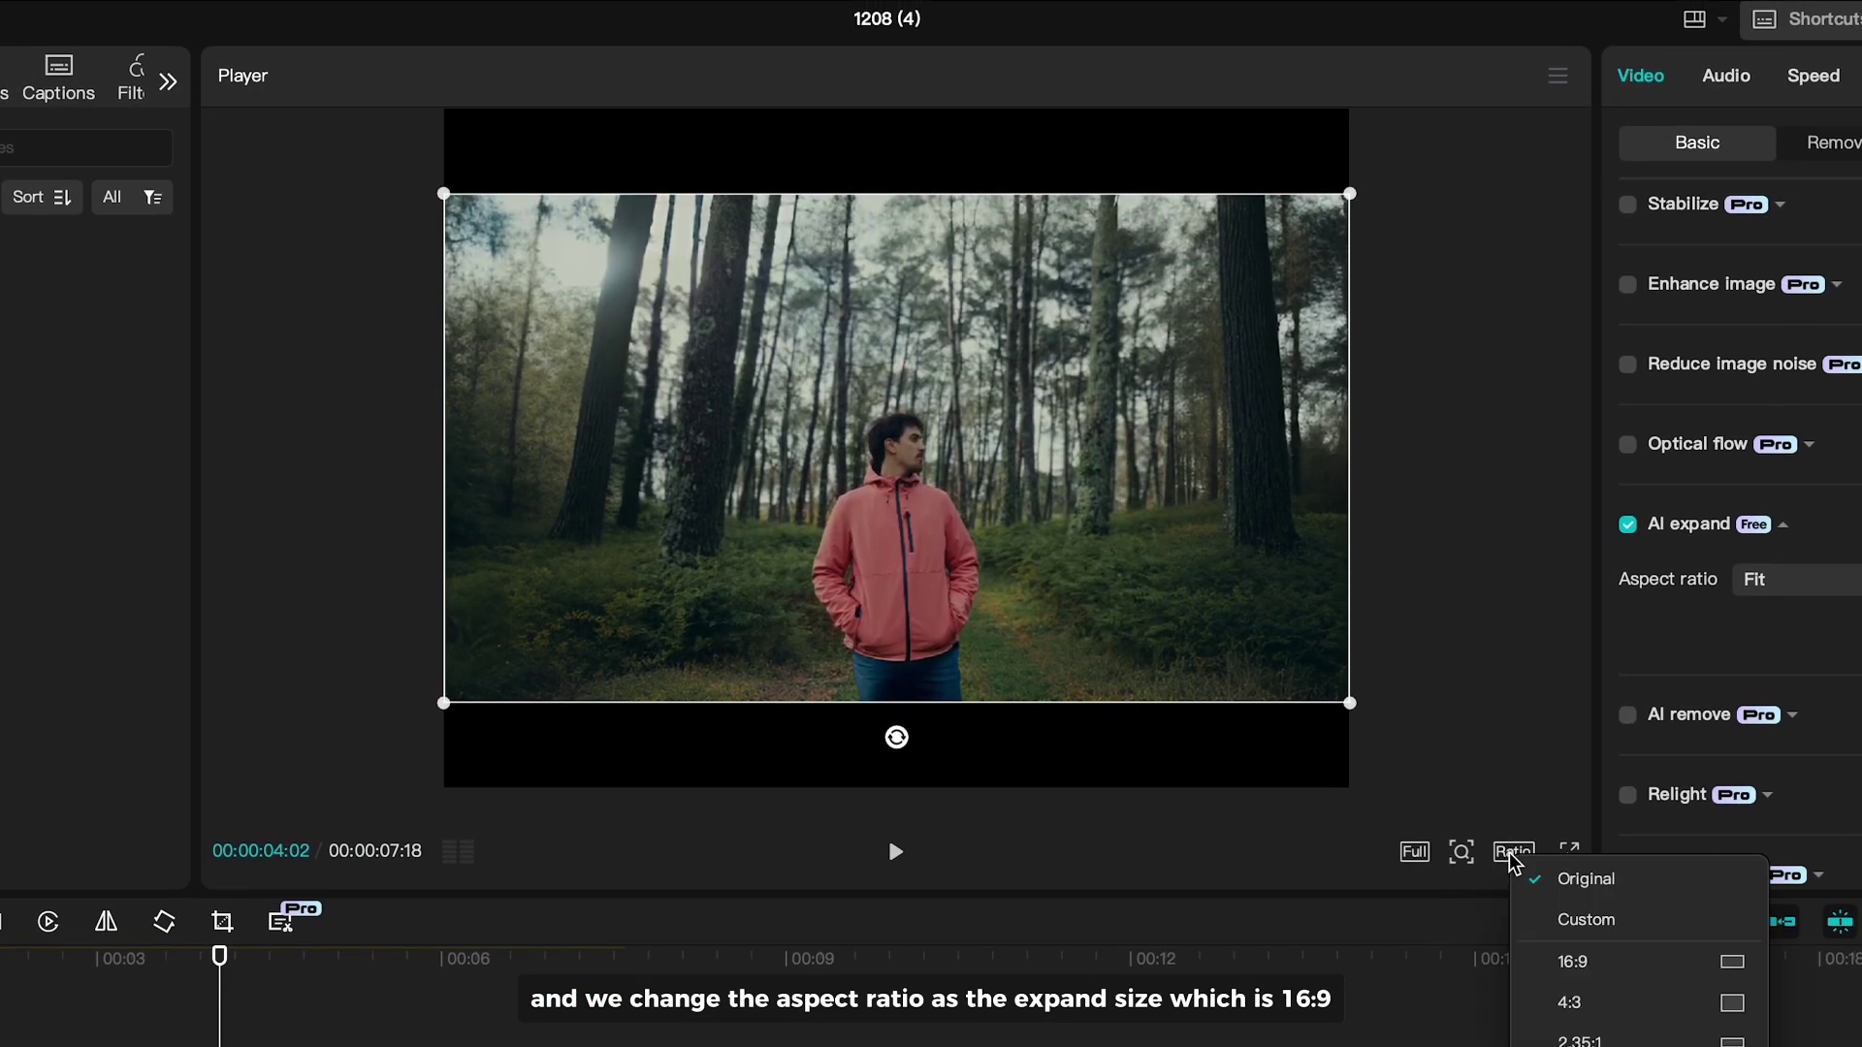
{"action": "left_click", "coordinate": [1533, 963]}
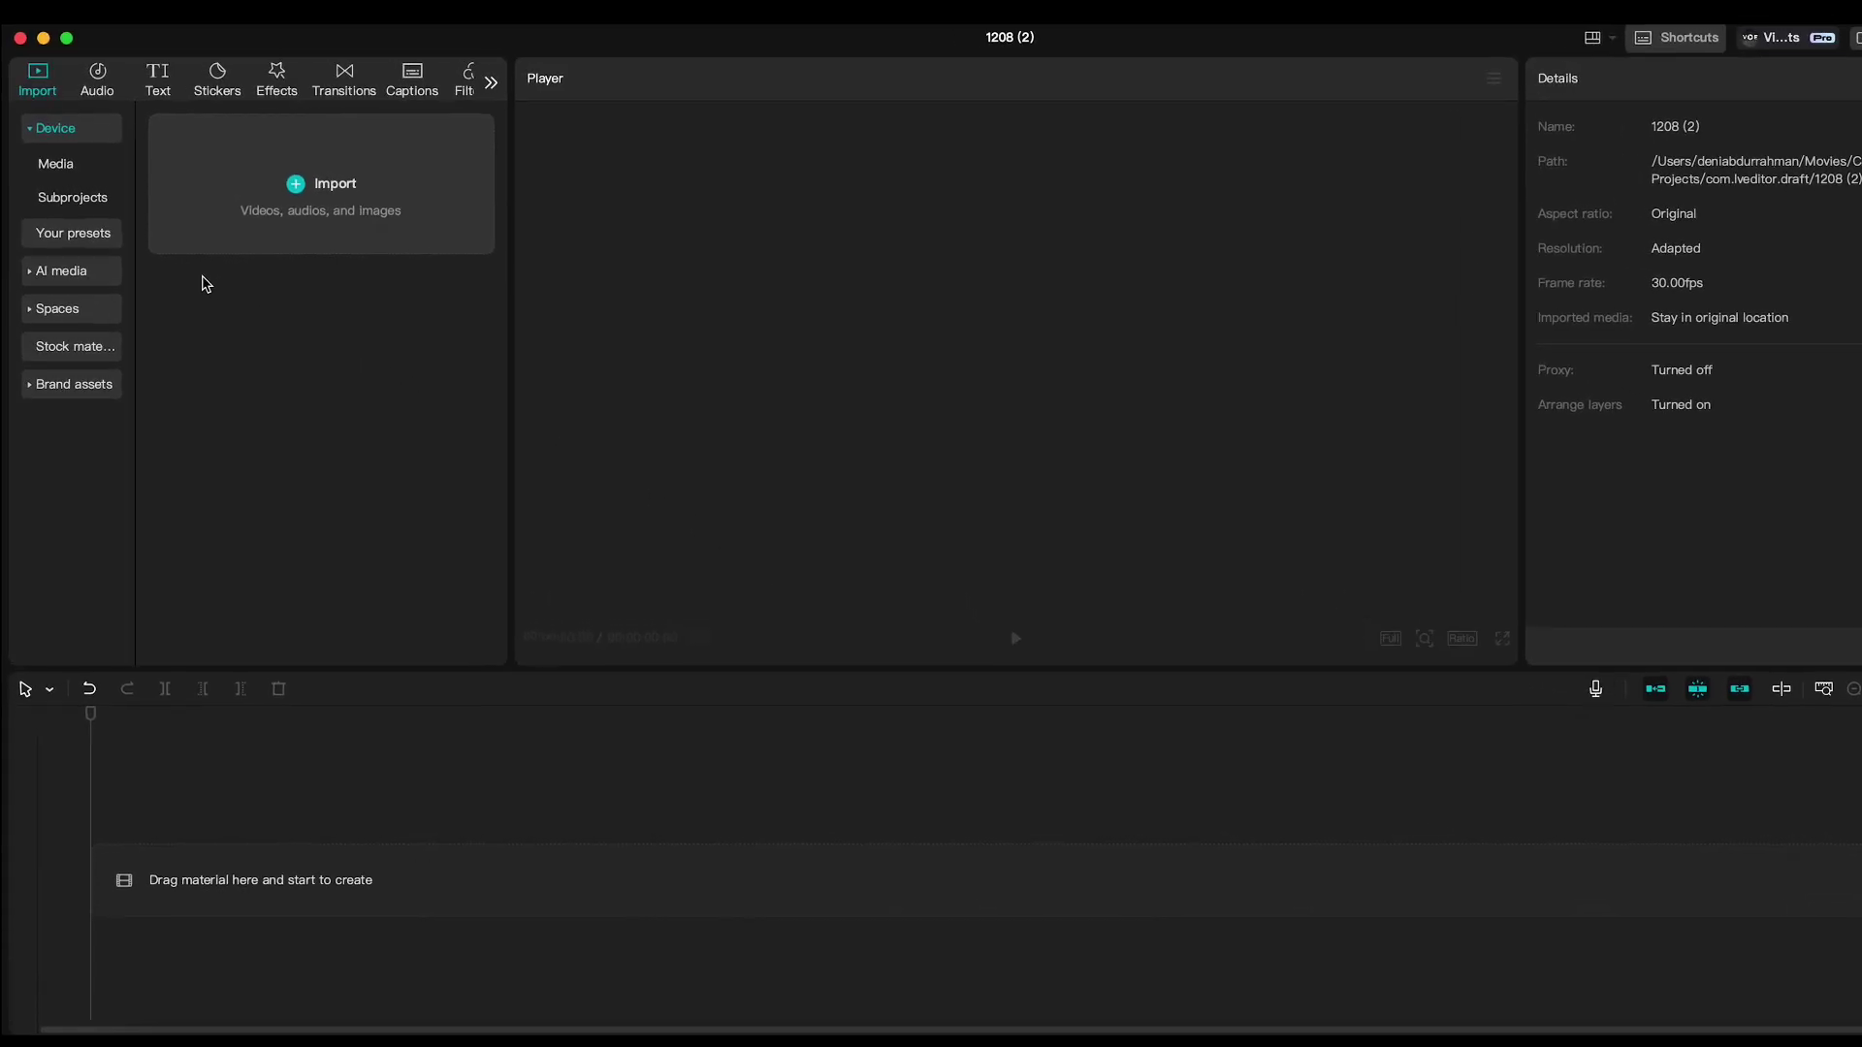
In AI video, load CDK25.png and enter the prompt 'Man sitting in his boat, calm water lake'
{"action": "left_click", "coordinate": [105, 256]}
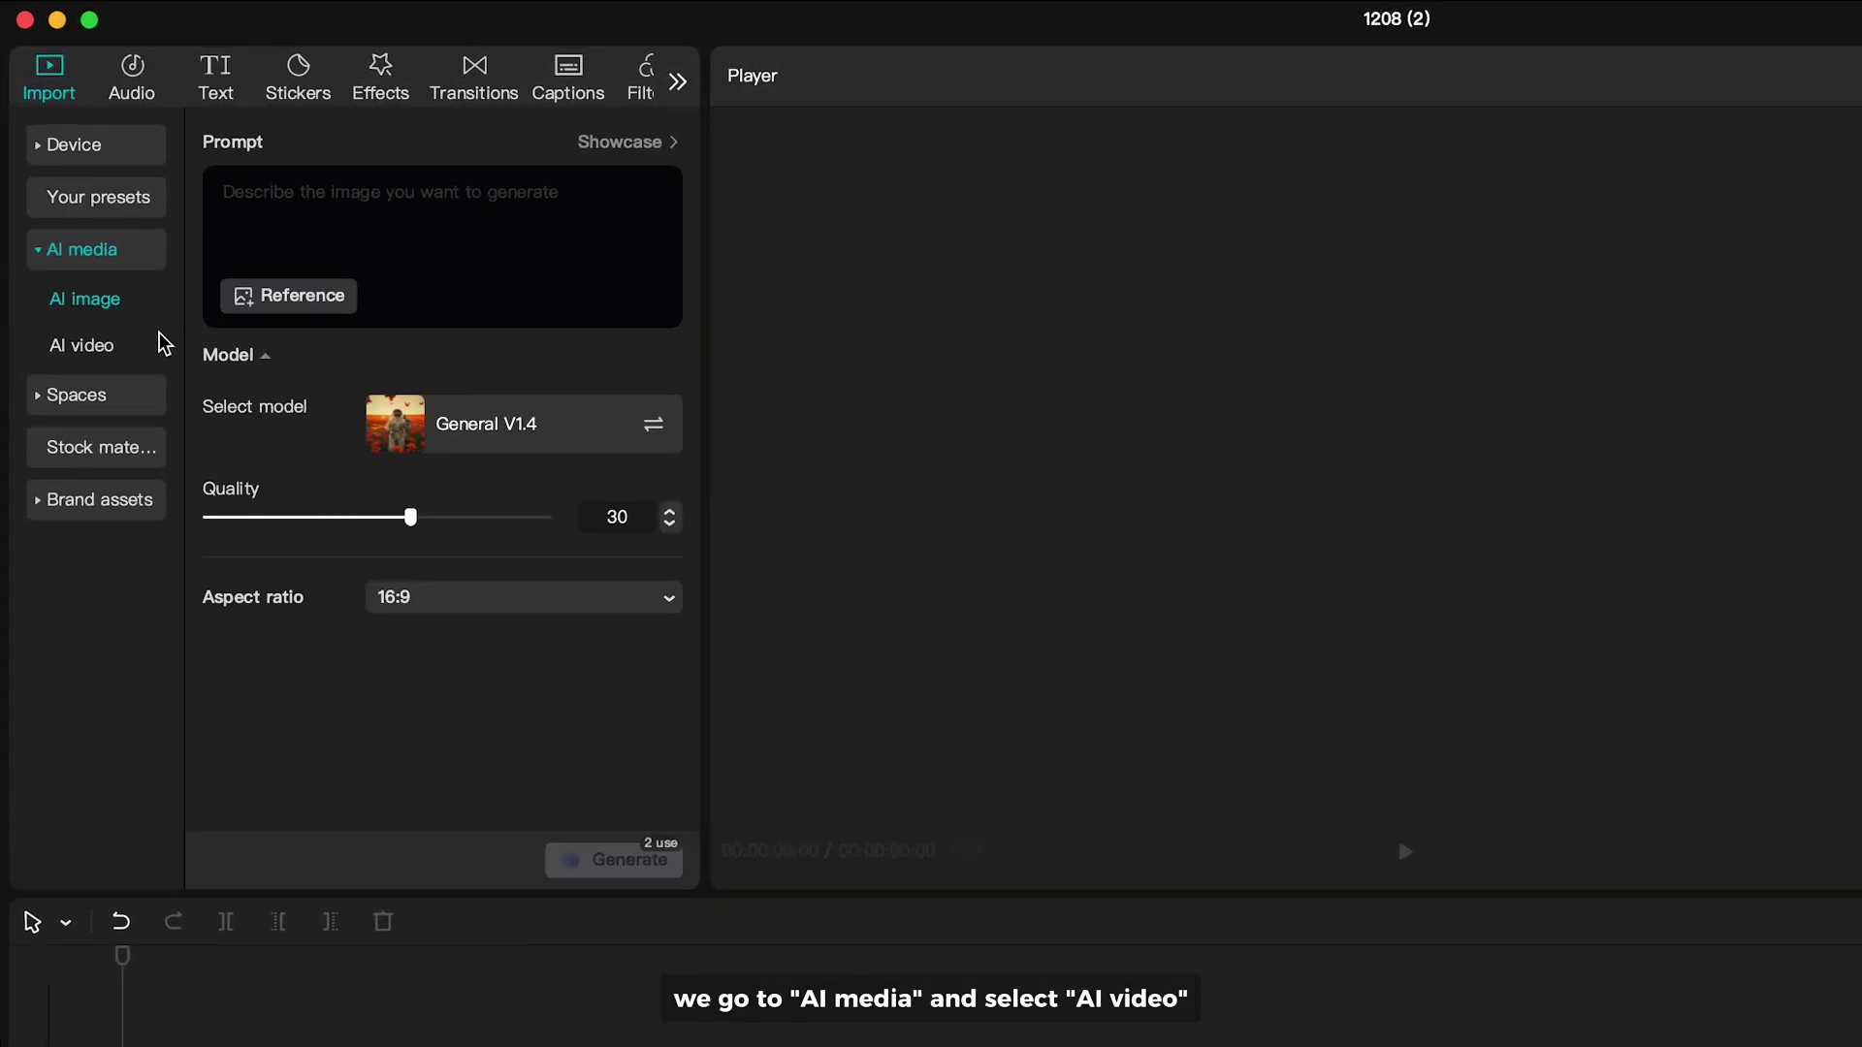
{"action": "left_click", "coordinate": [126, 351]}
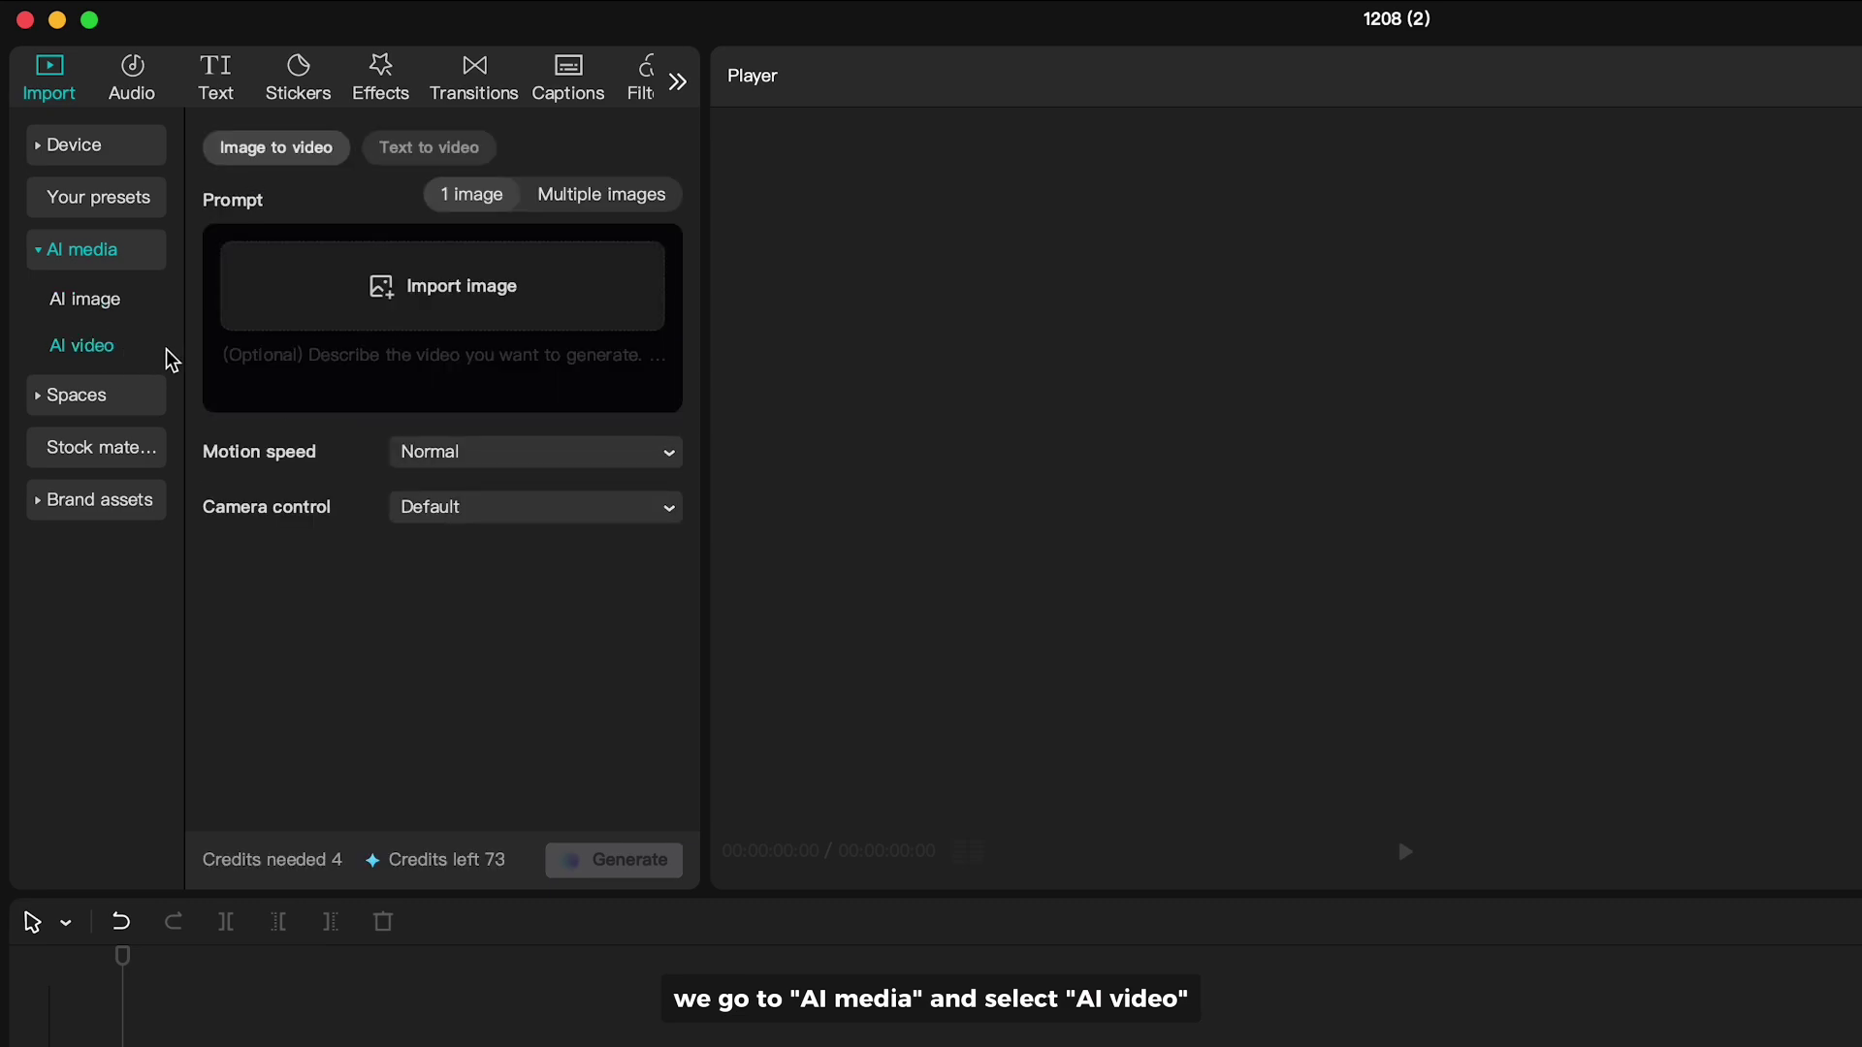
{"action": "left_click", "coordinate": [270, 320]}
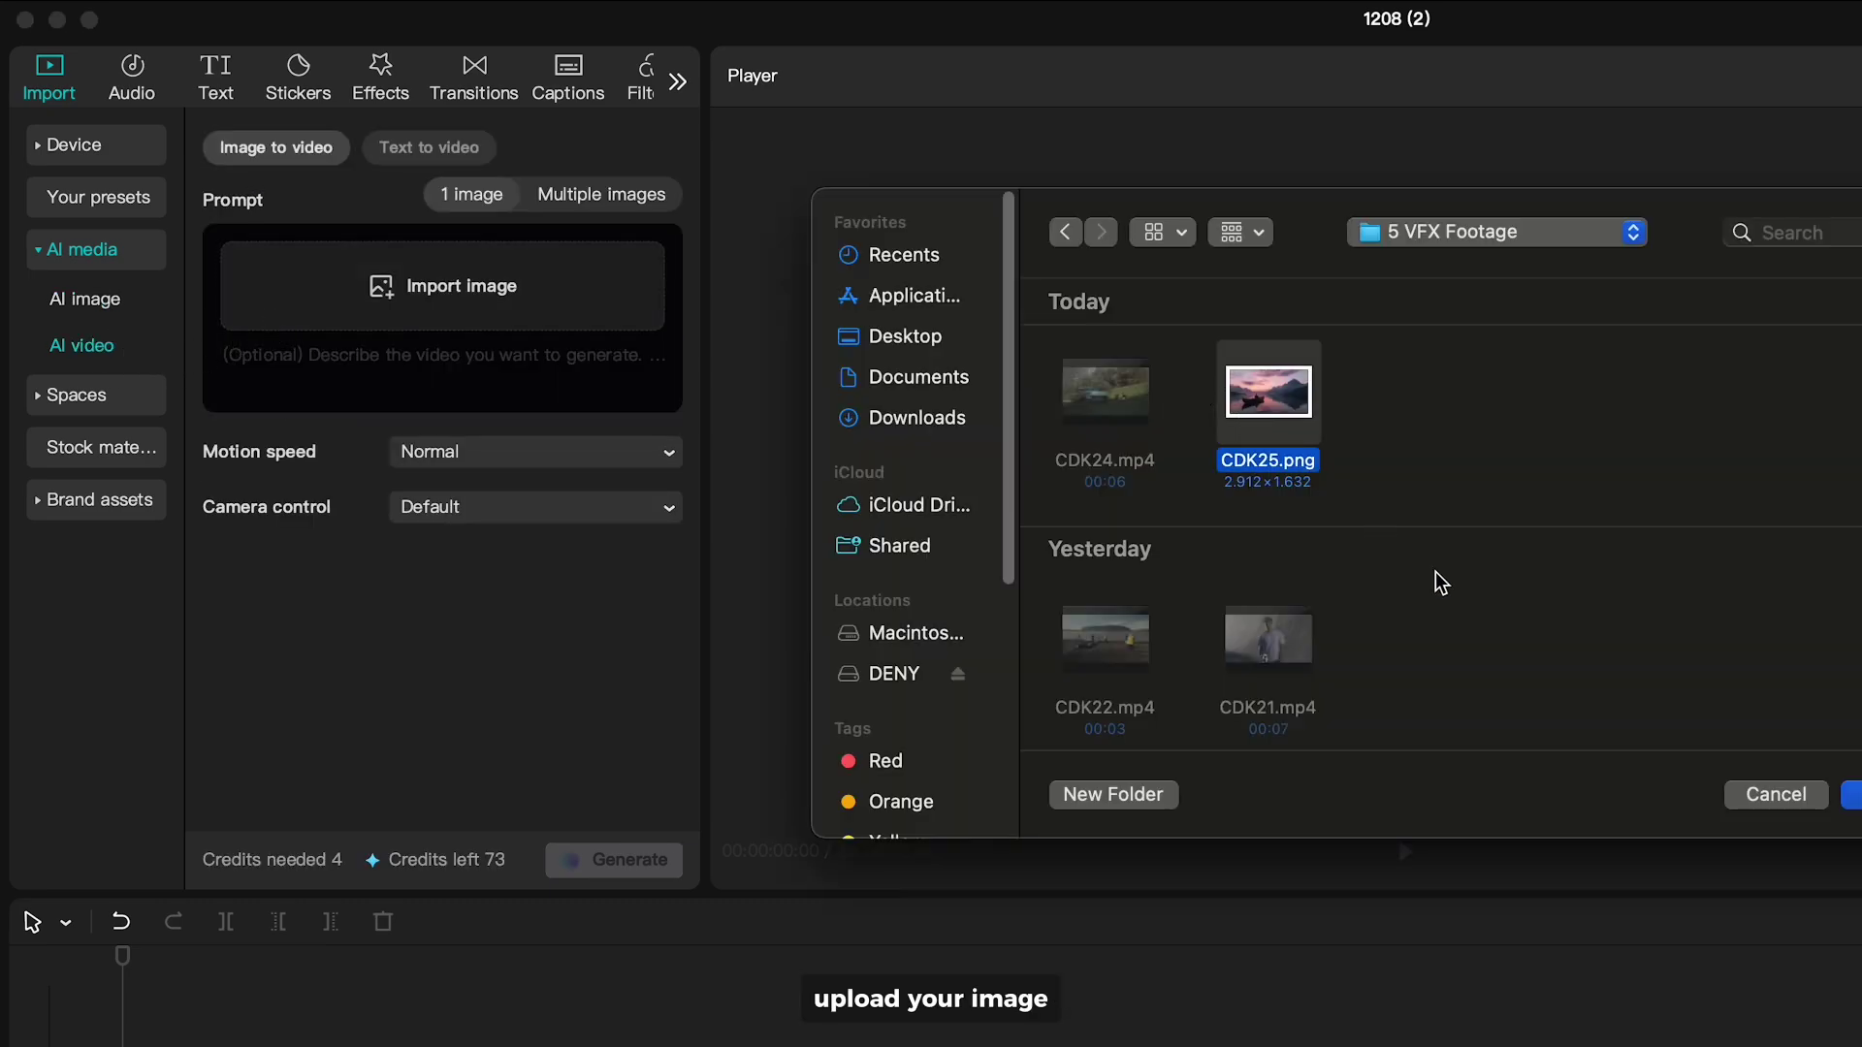
{"action": "key", "text": "Return"}
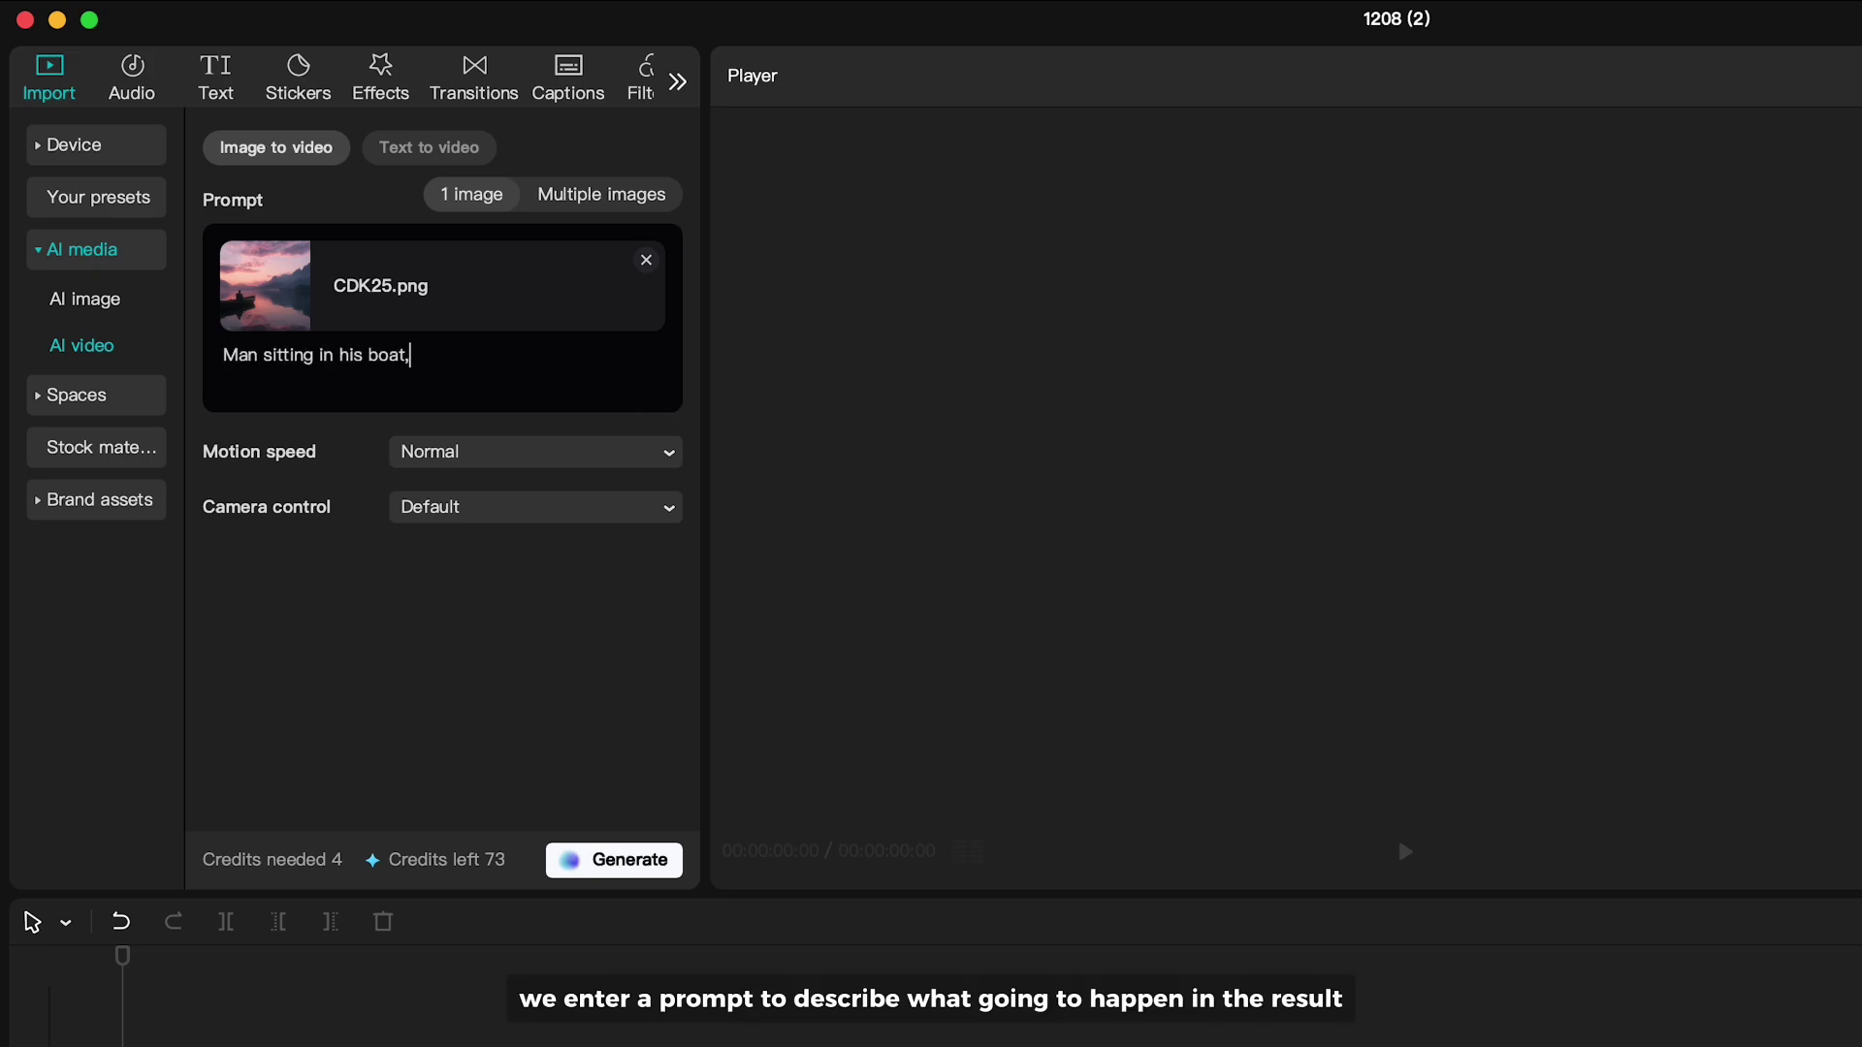
{"action": "type", "text": "lake"}
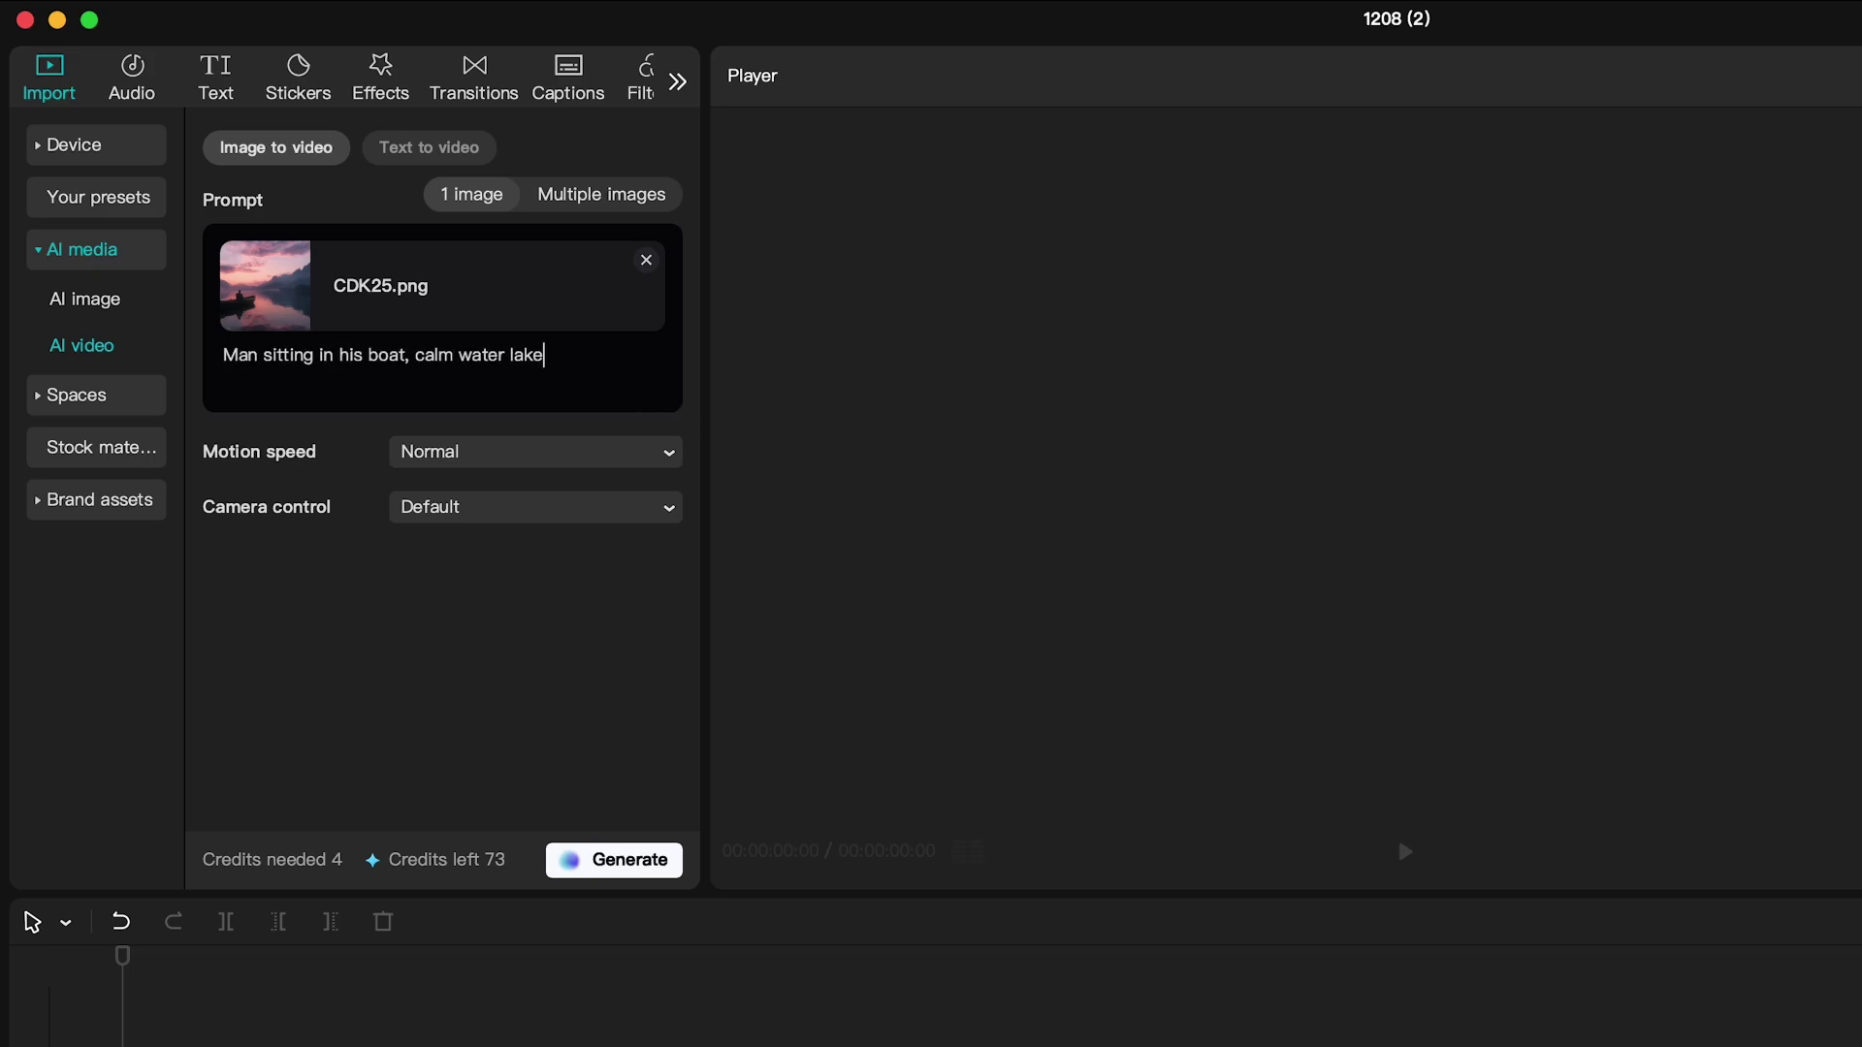
Keep Motion speed at Normal and Camera control at Default
{"action": "left_click", "coordinate": [562, 454]}
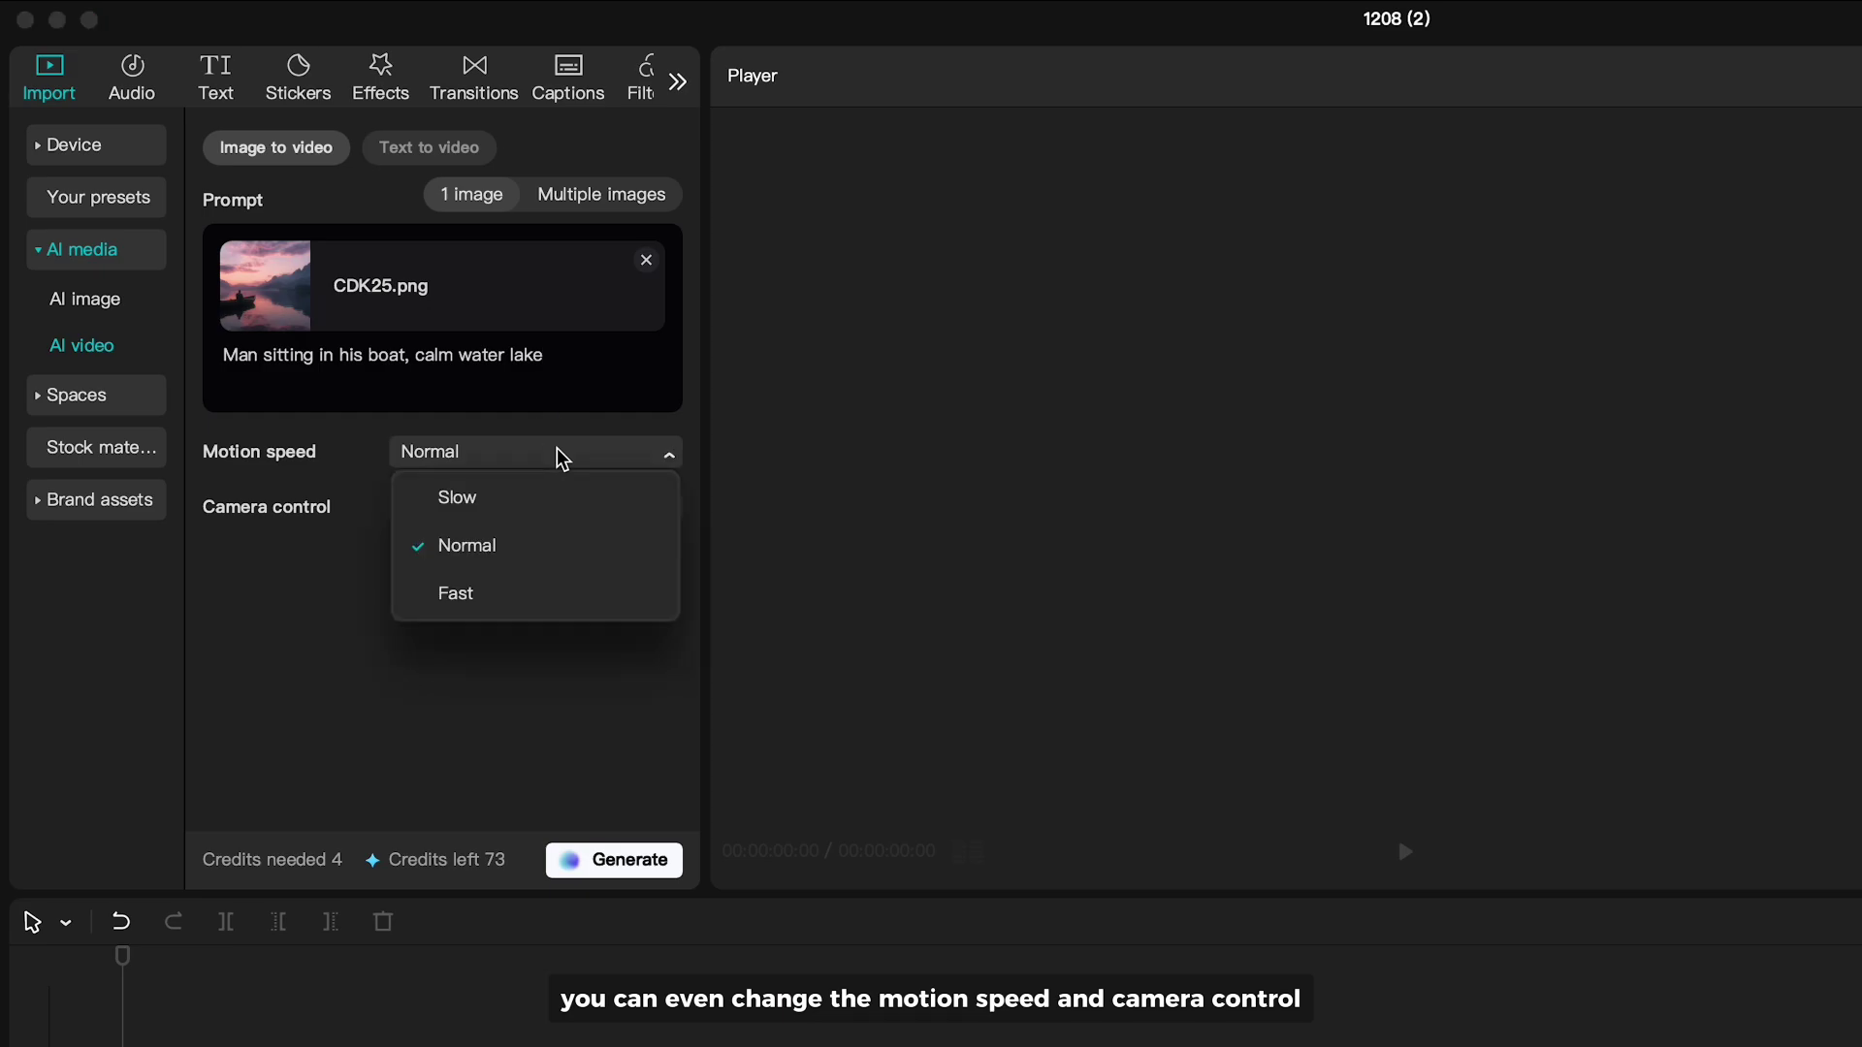
{"action": "left_click", "coordinate": [548, 545]}
{"action": "left_click", "coordinate": [541, 514]}
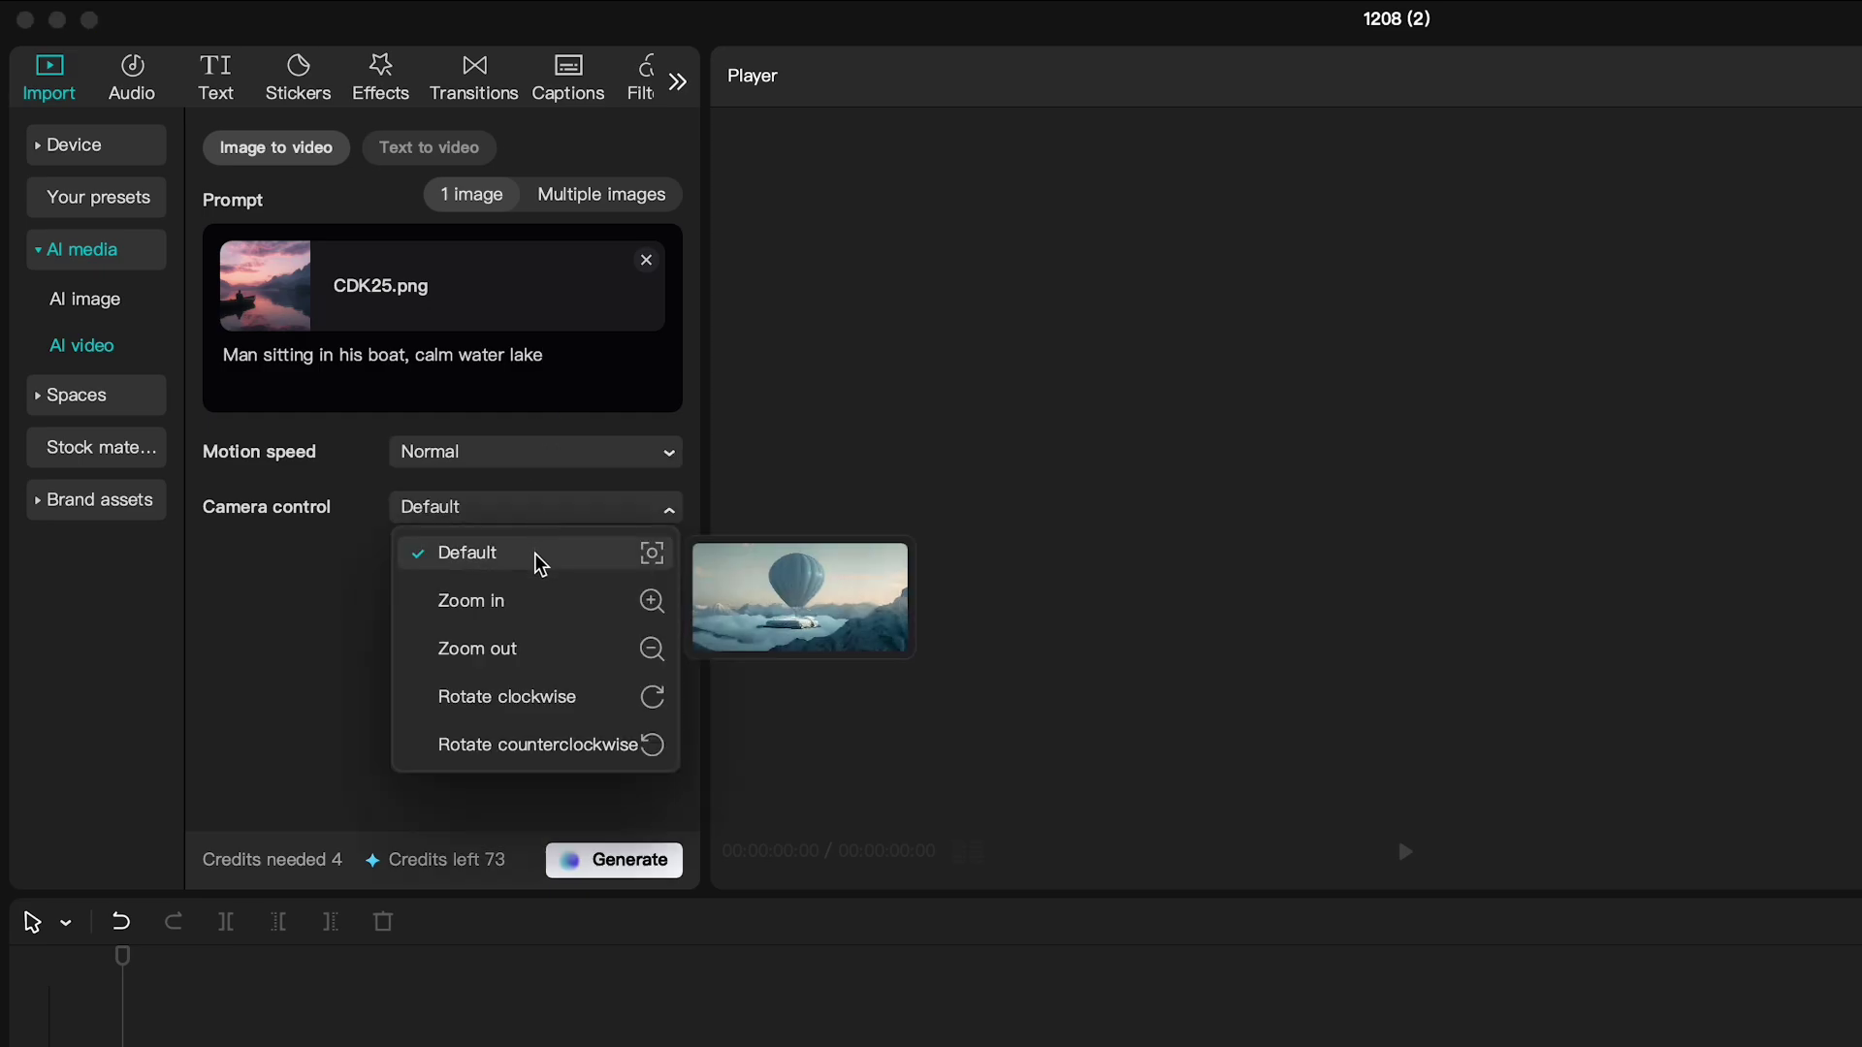
{"action": "left_click", "coordinate": [536, 558]}
Approve the 4-credit cost, generate the boat video, and play it back
{"action": "left_click", "coordinate": [615, 860]}
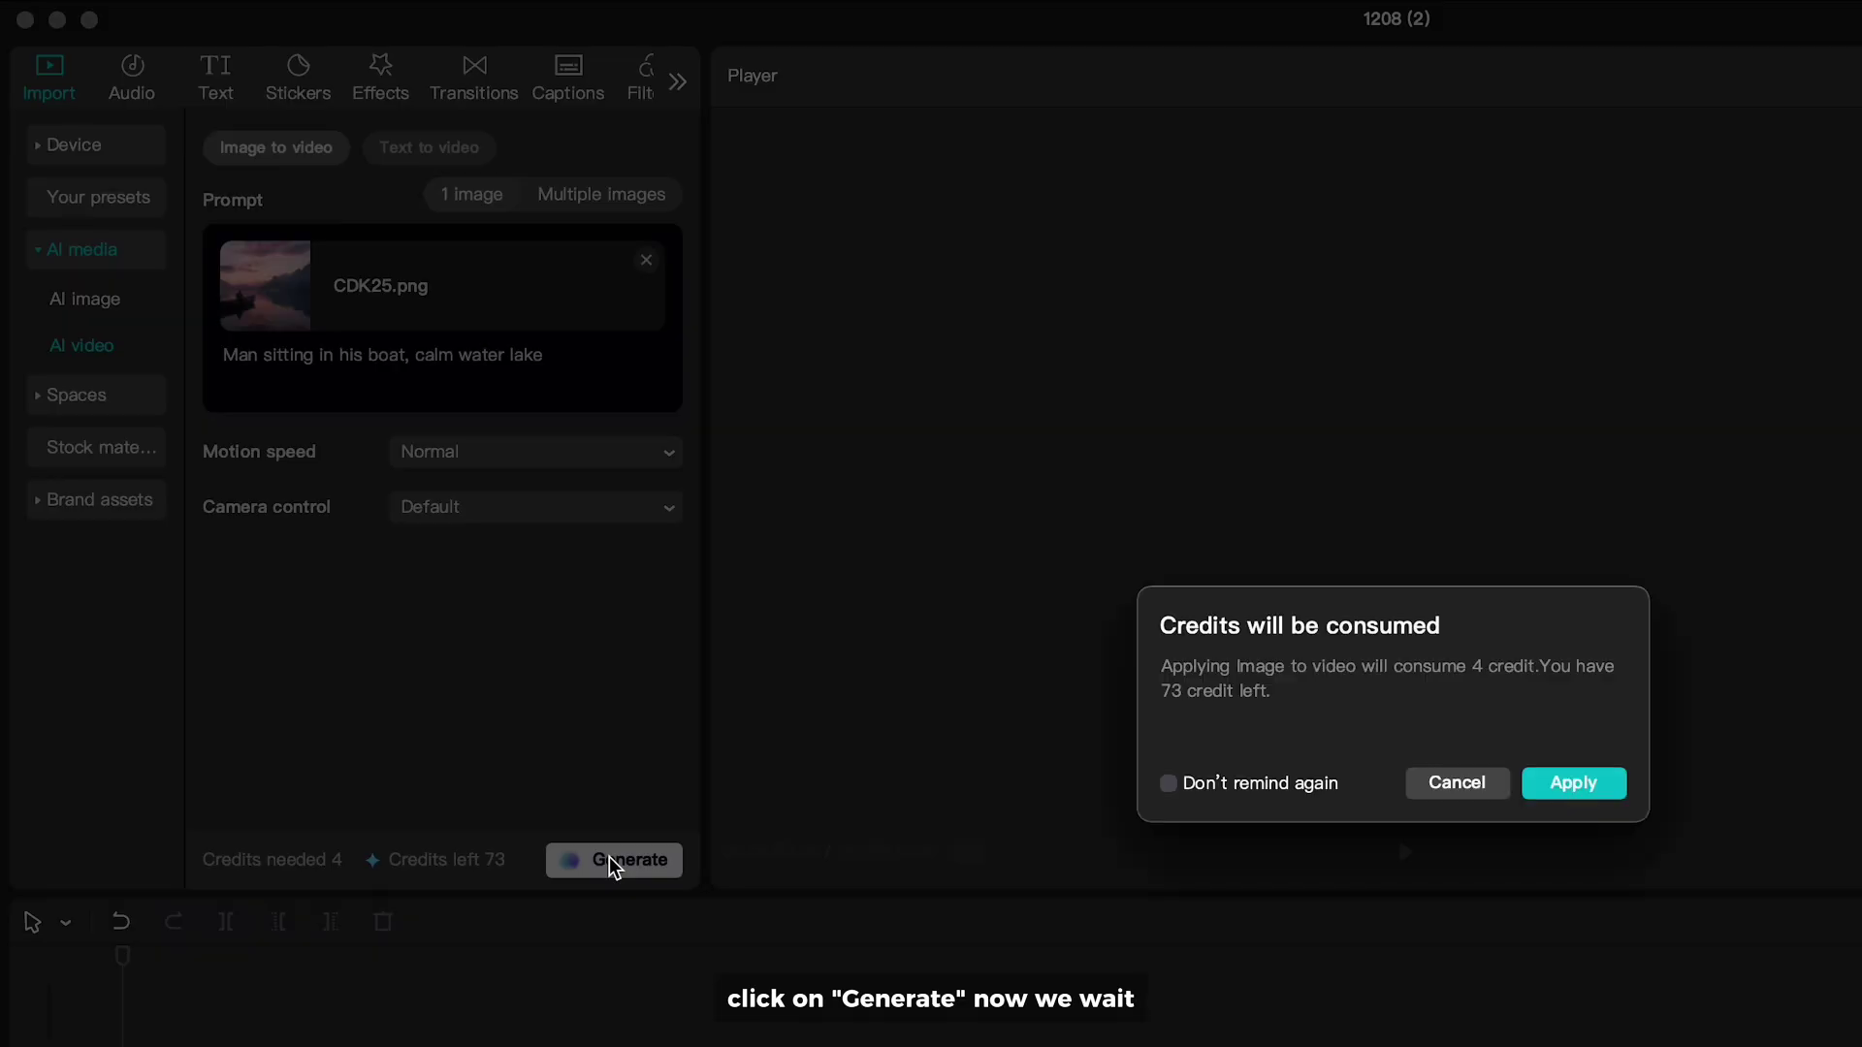
{"action": "left_click", "coordinate": [1569, 783]}
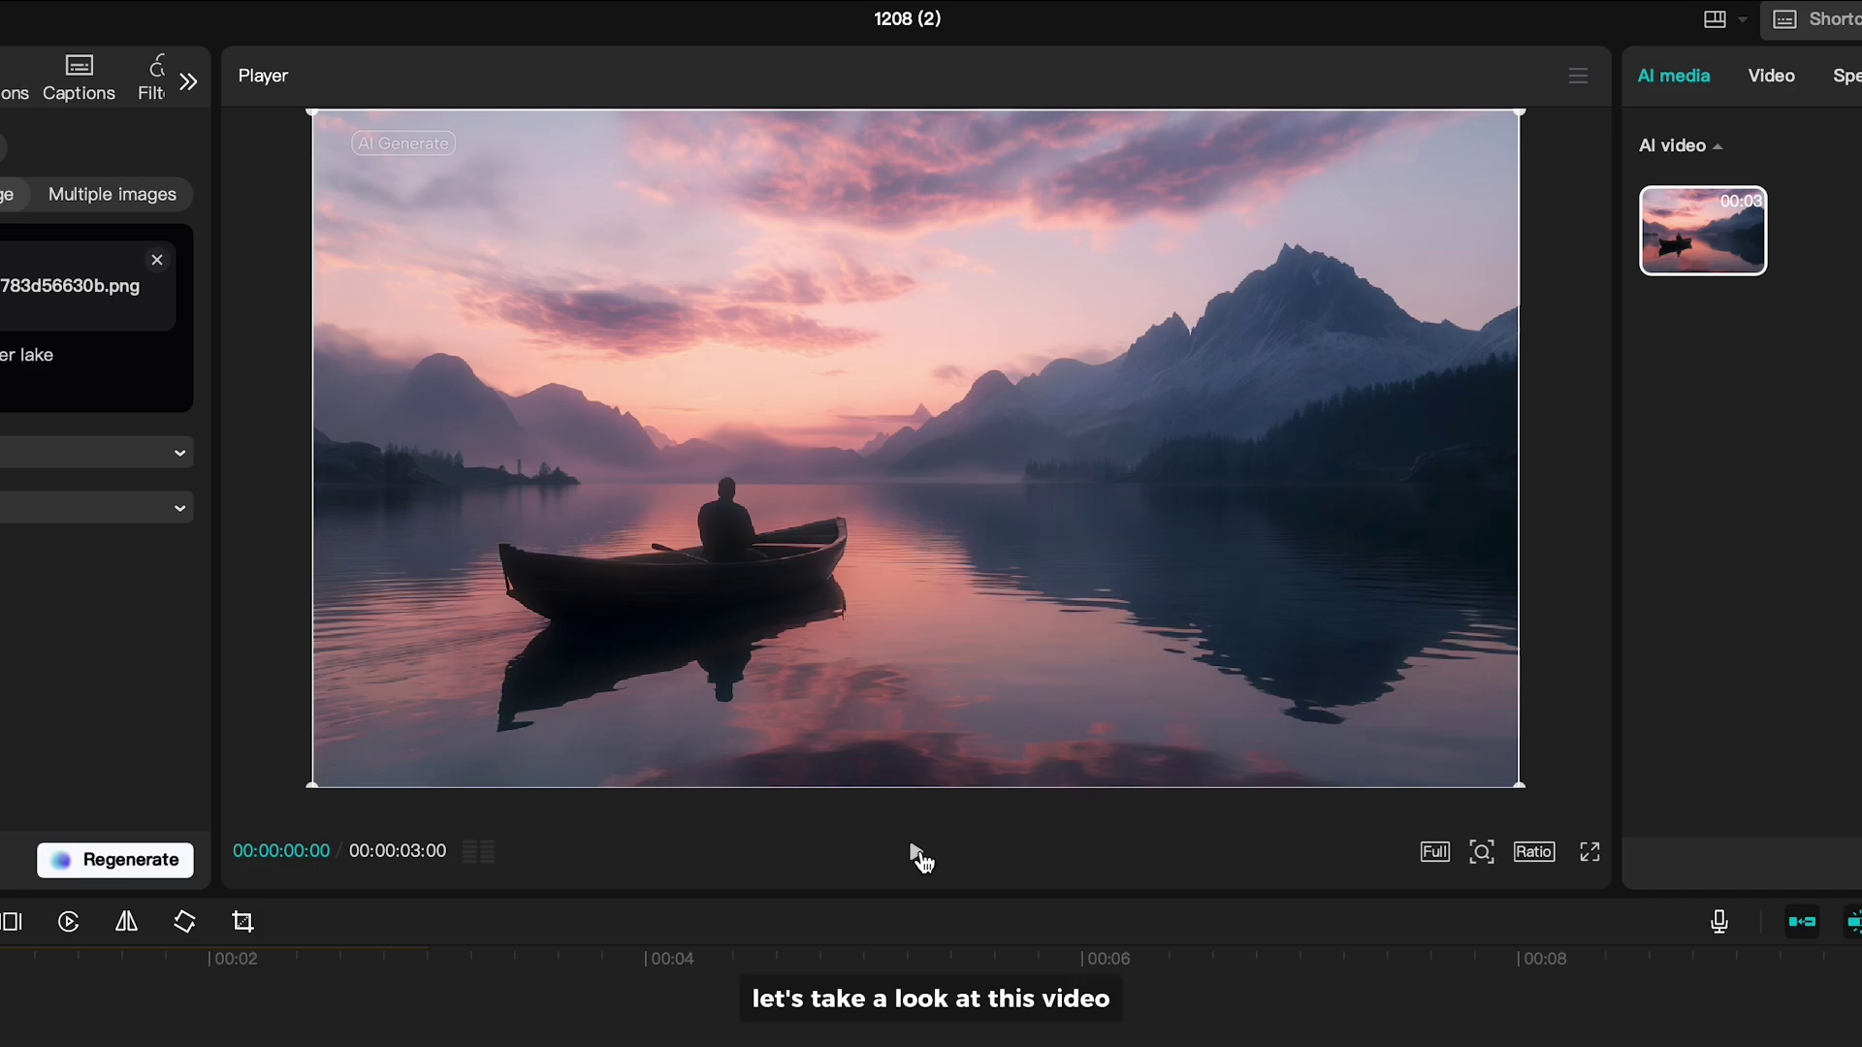
{"action": "left_click", "coordinate": [916, 854]}
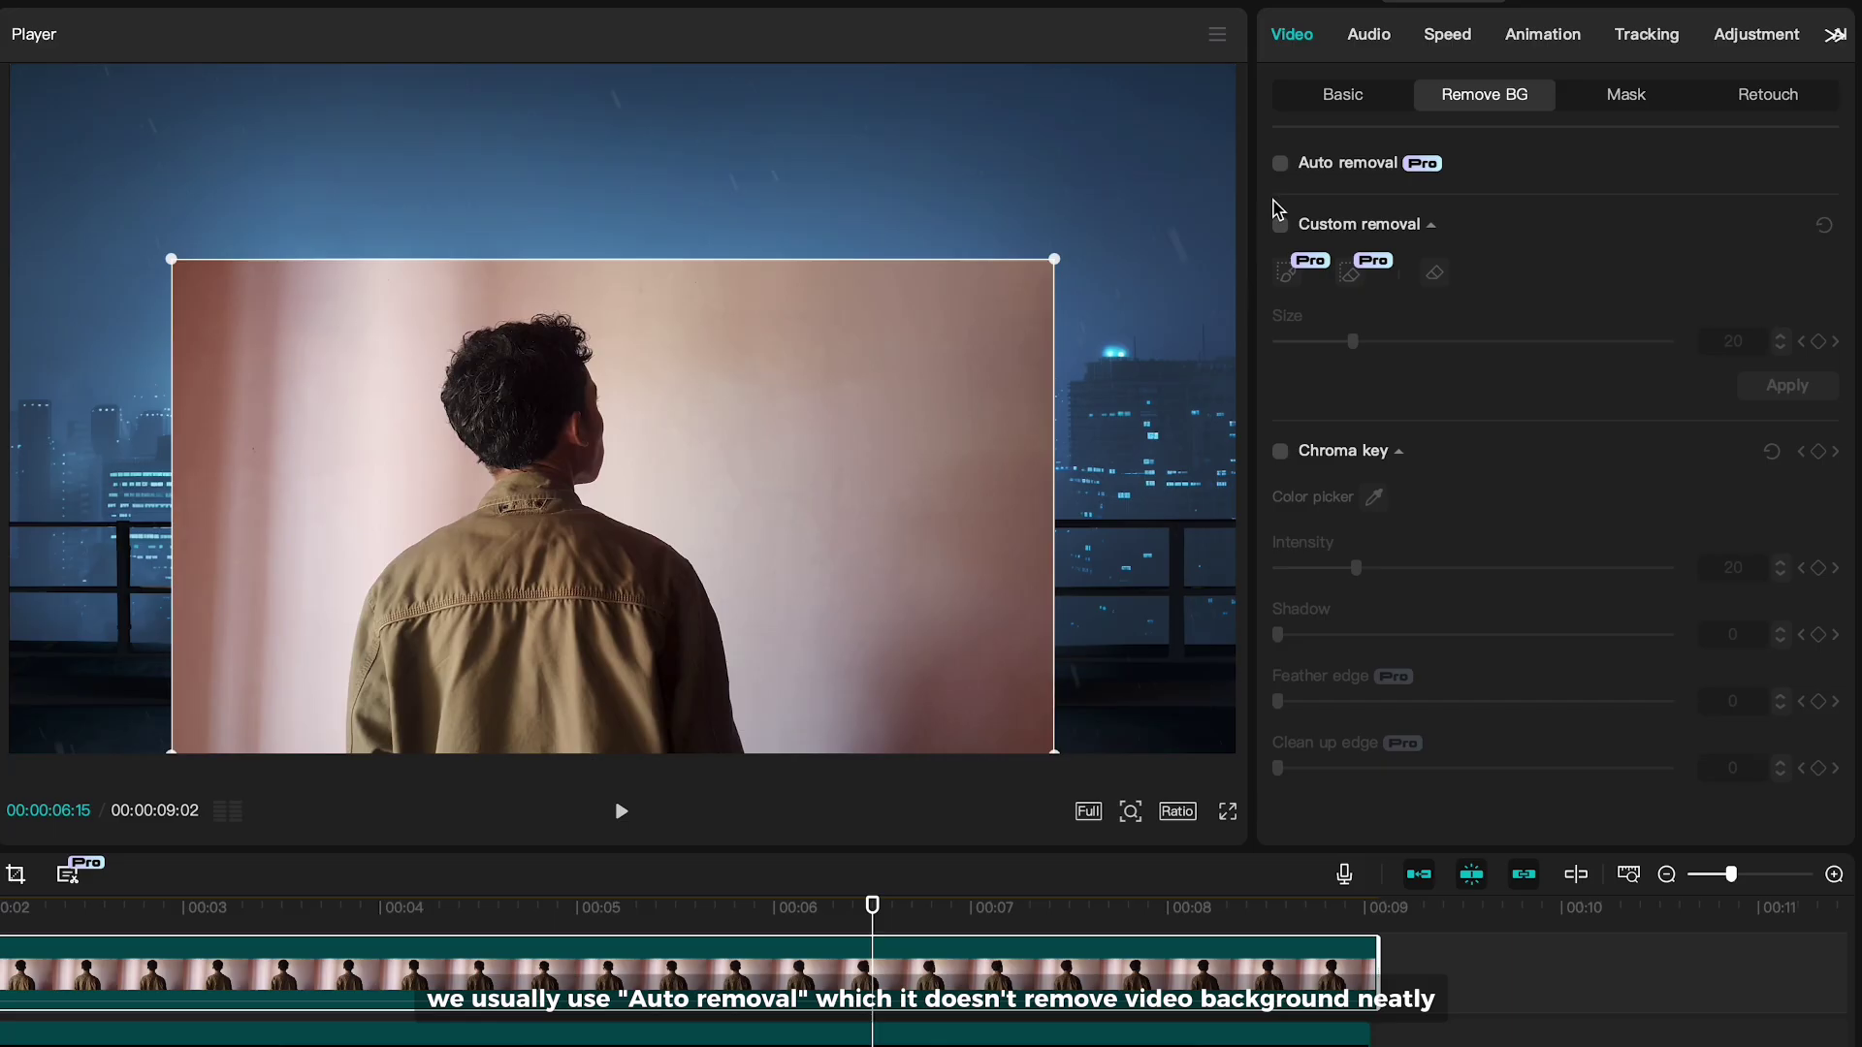
Turn on Auto removal for the clip's background, then search Google for 'capcut online'
{"action": "left_click", "coordinate": [1280, 165]}
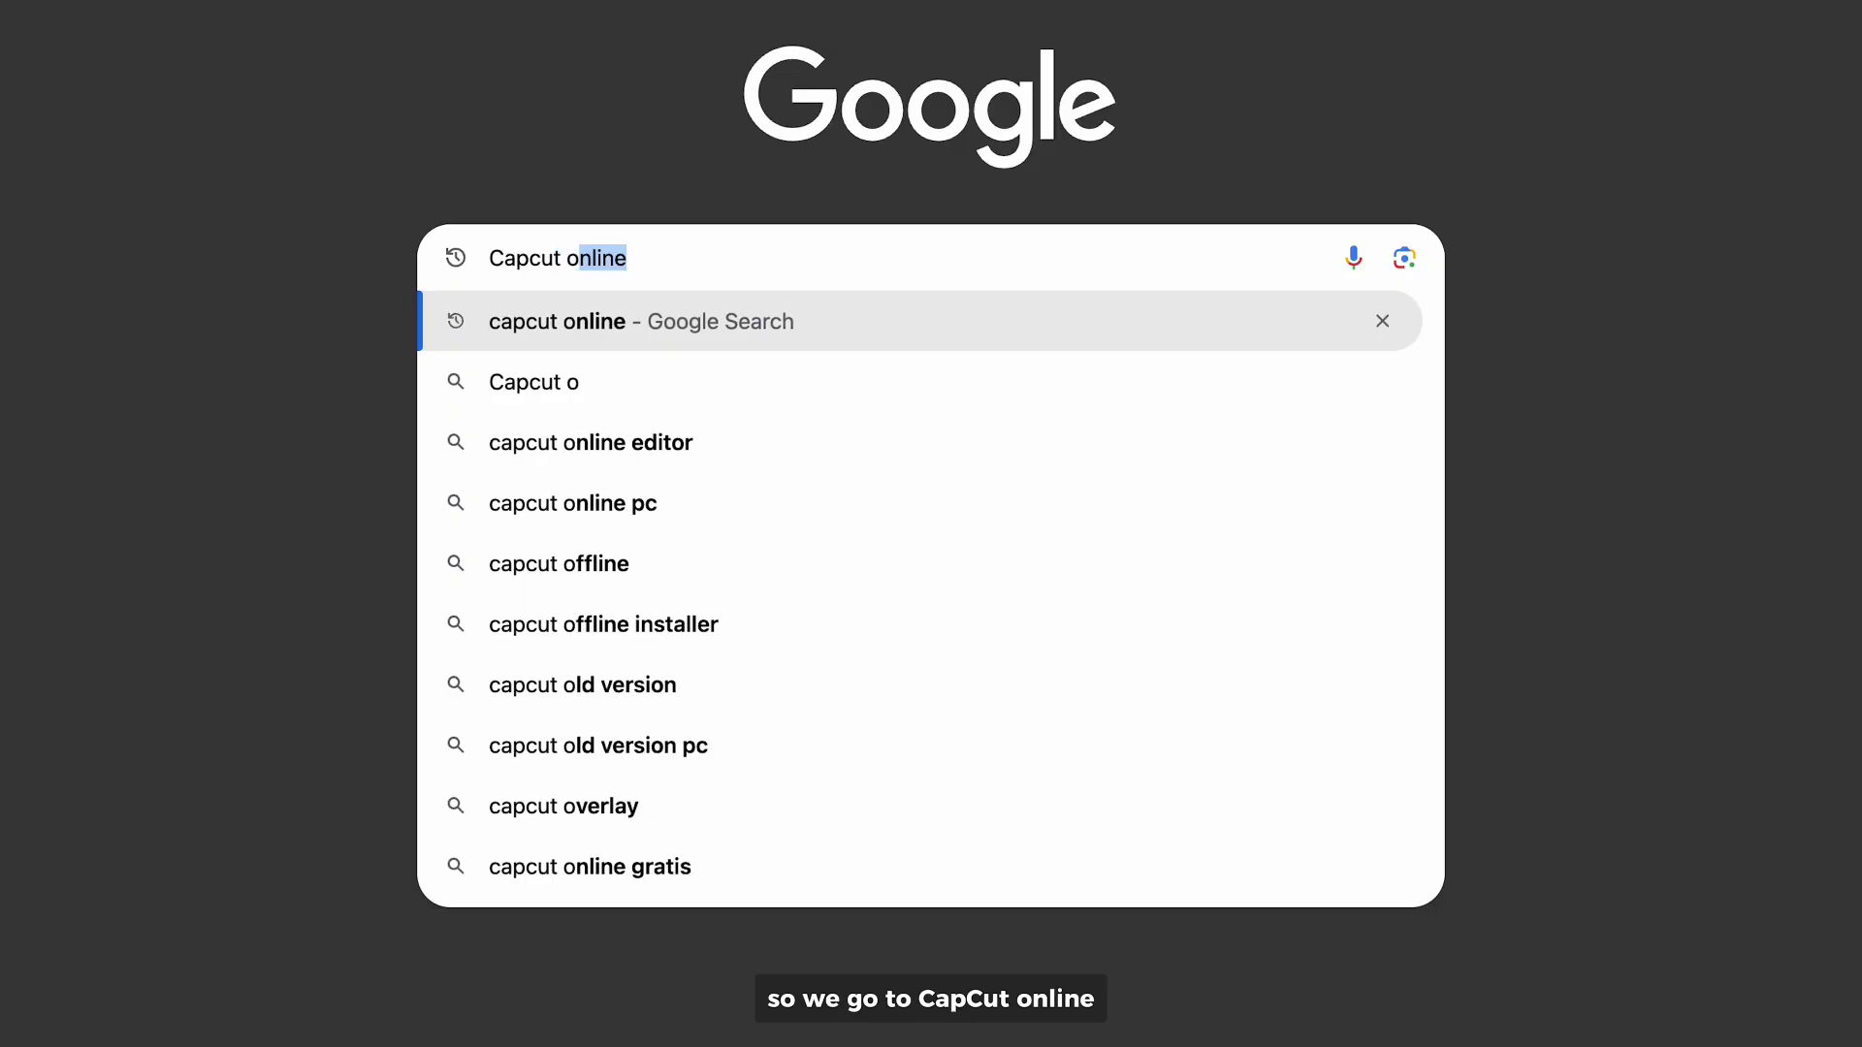
{"action": "type", "text": "nline"}
{"action": "key", "text": "Return"}
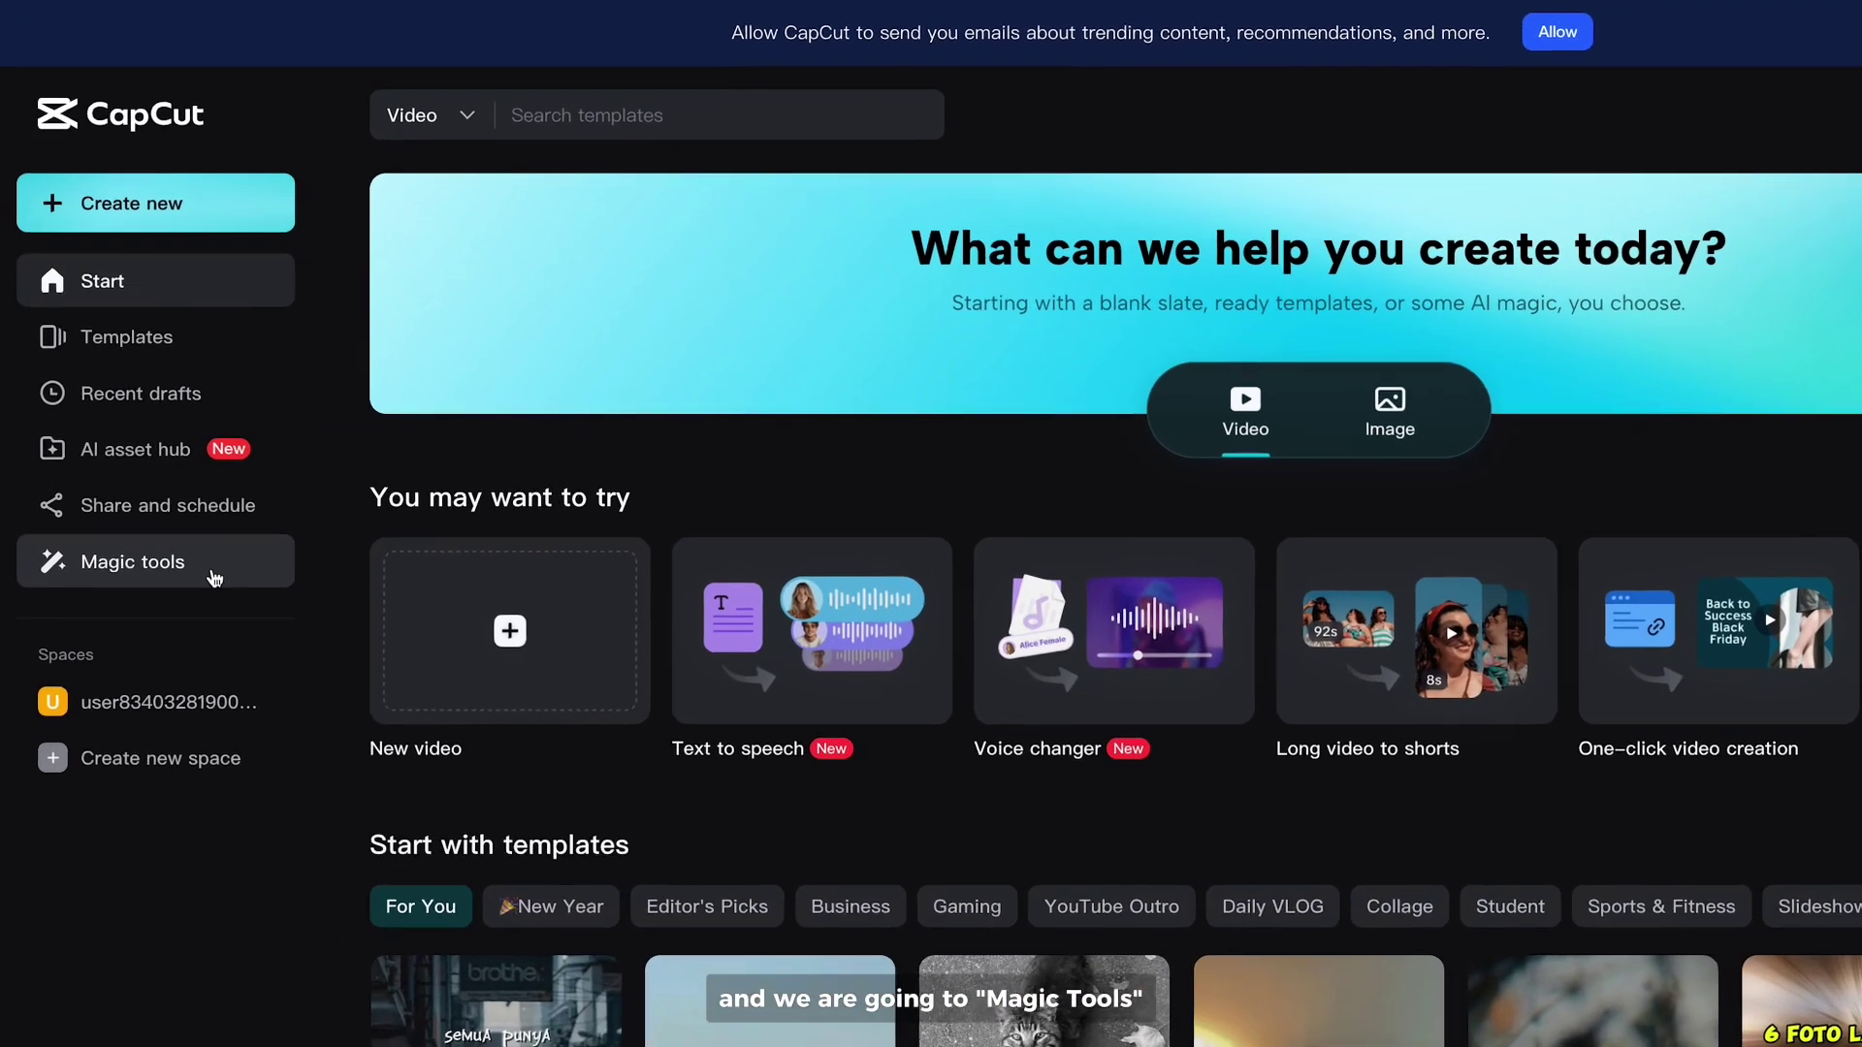
Open Magic tools and scroll down to the For videos section
{"action": "left_click", "coordinate": [172, 542]}
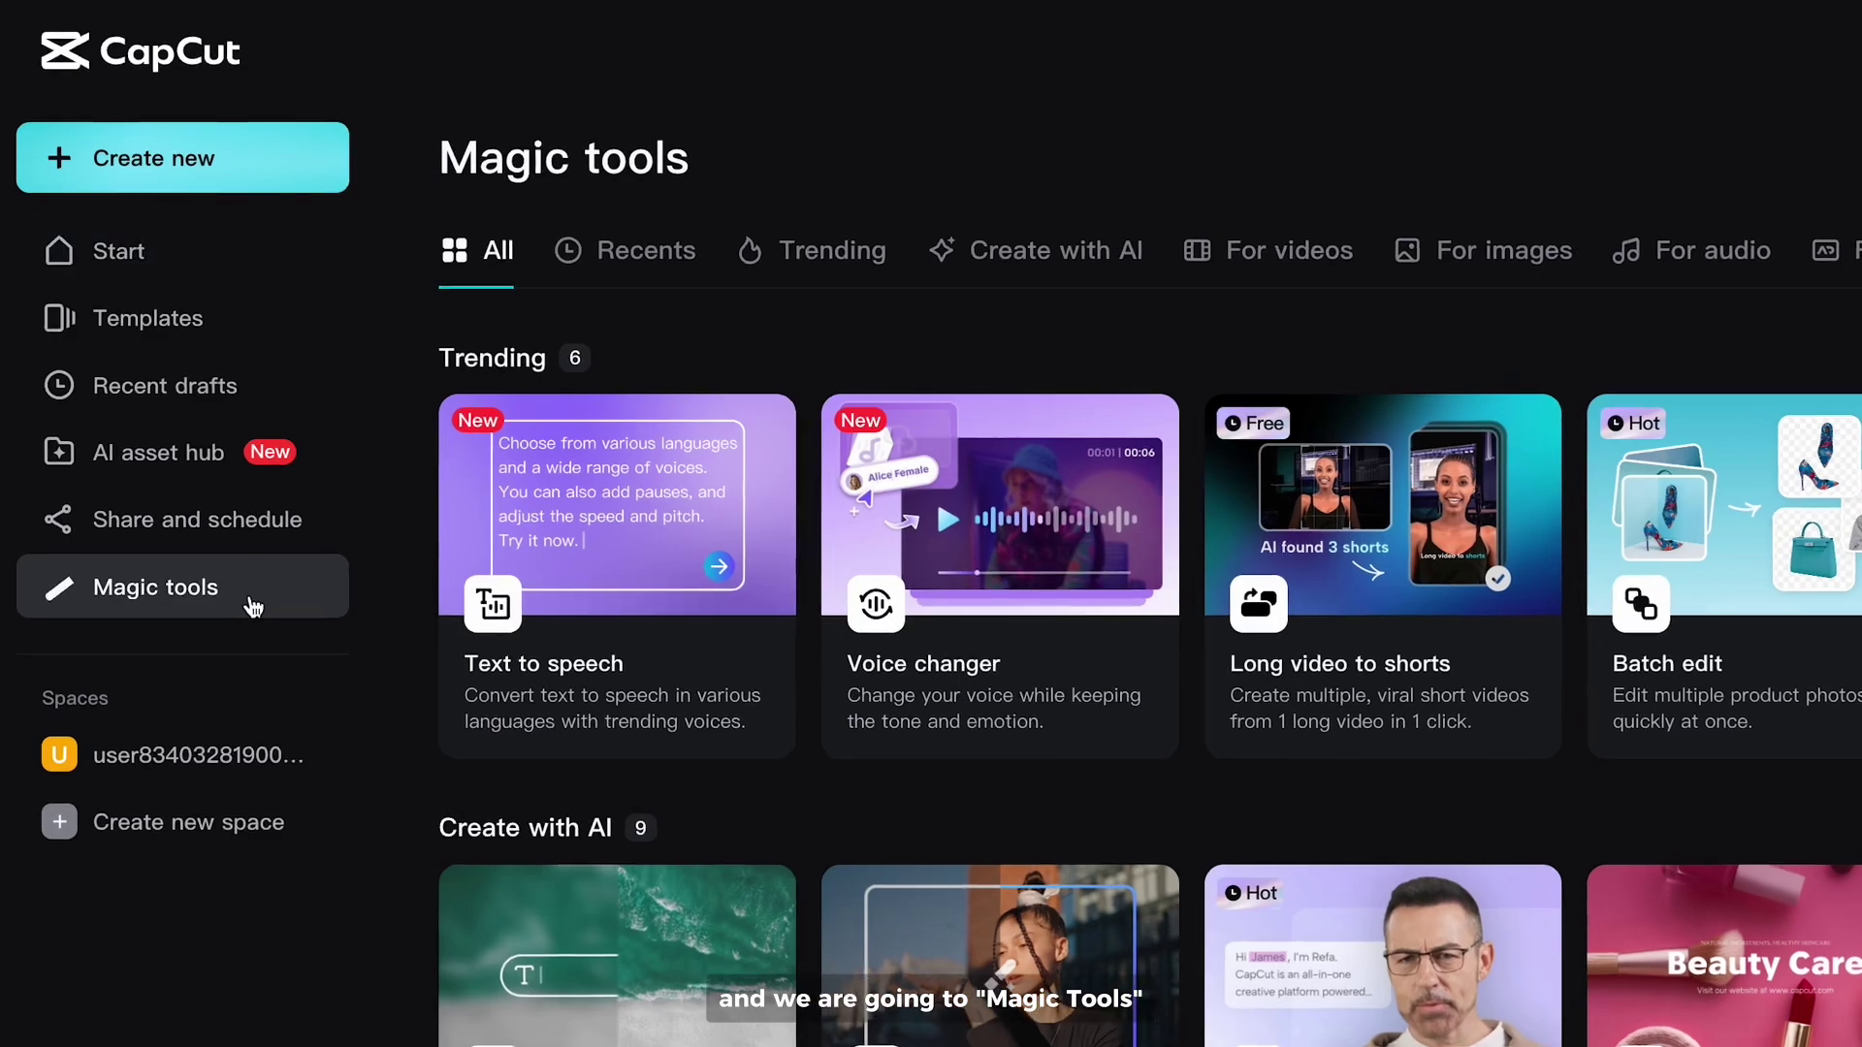
{"action": "scroll", "coordinate": [388, 731], "scroll_direction": "down", "scroll_amount": 10}
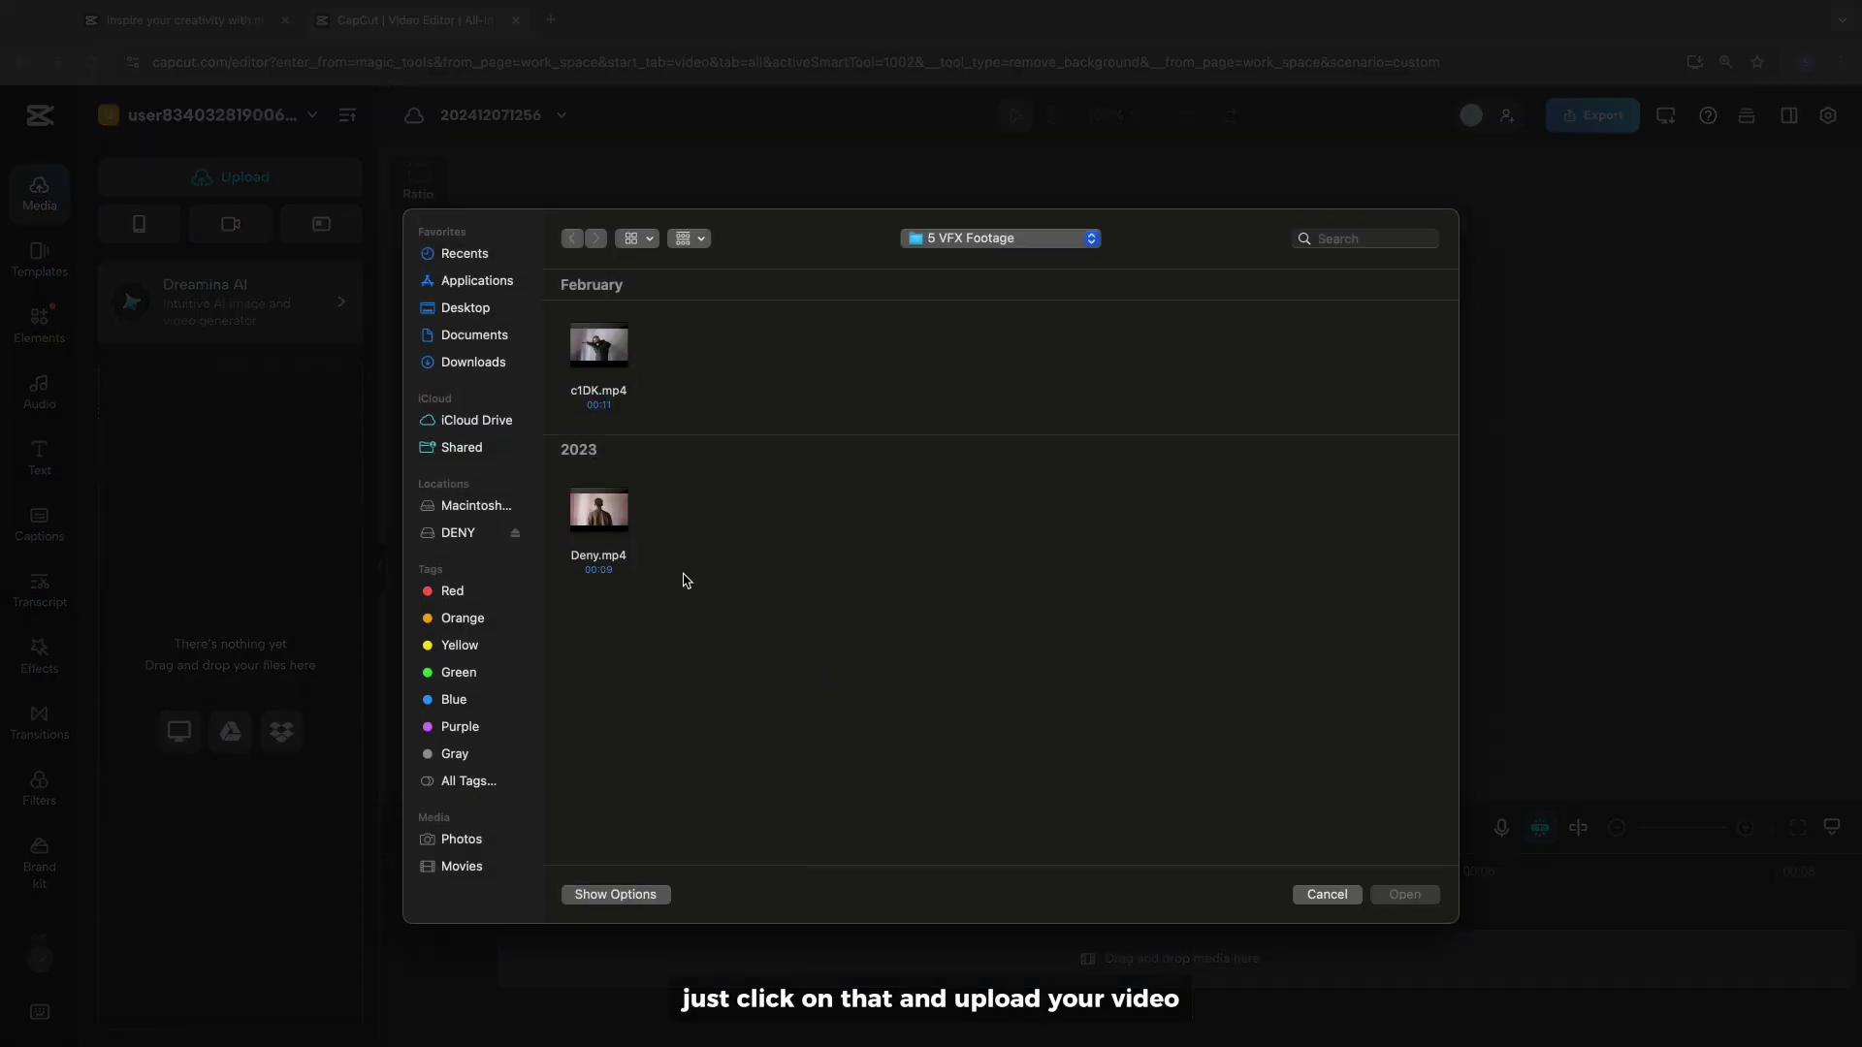
Upload Deny.mp4 into the Remove background tool
{"action": "left_click", "coordinate": [1401, 886]}
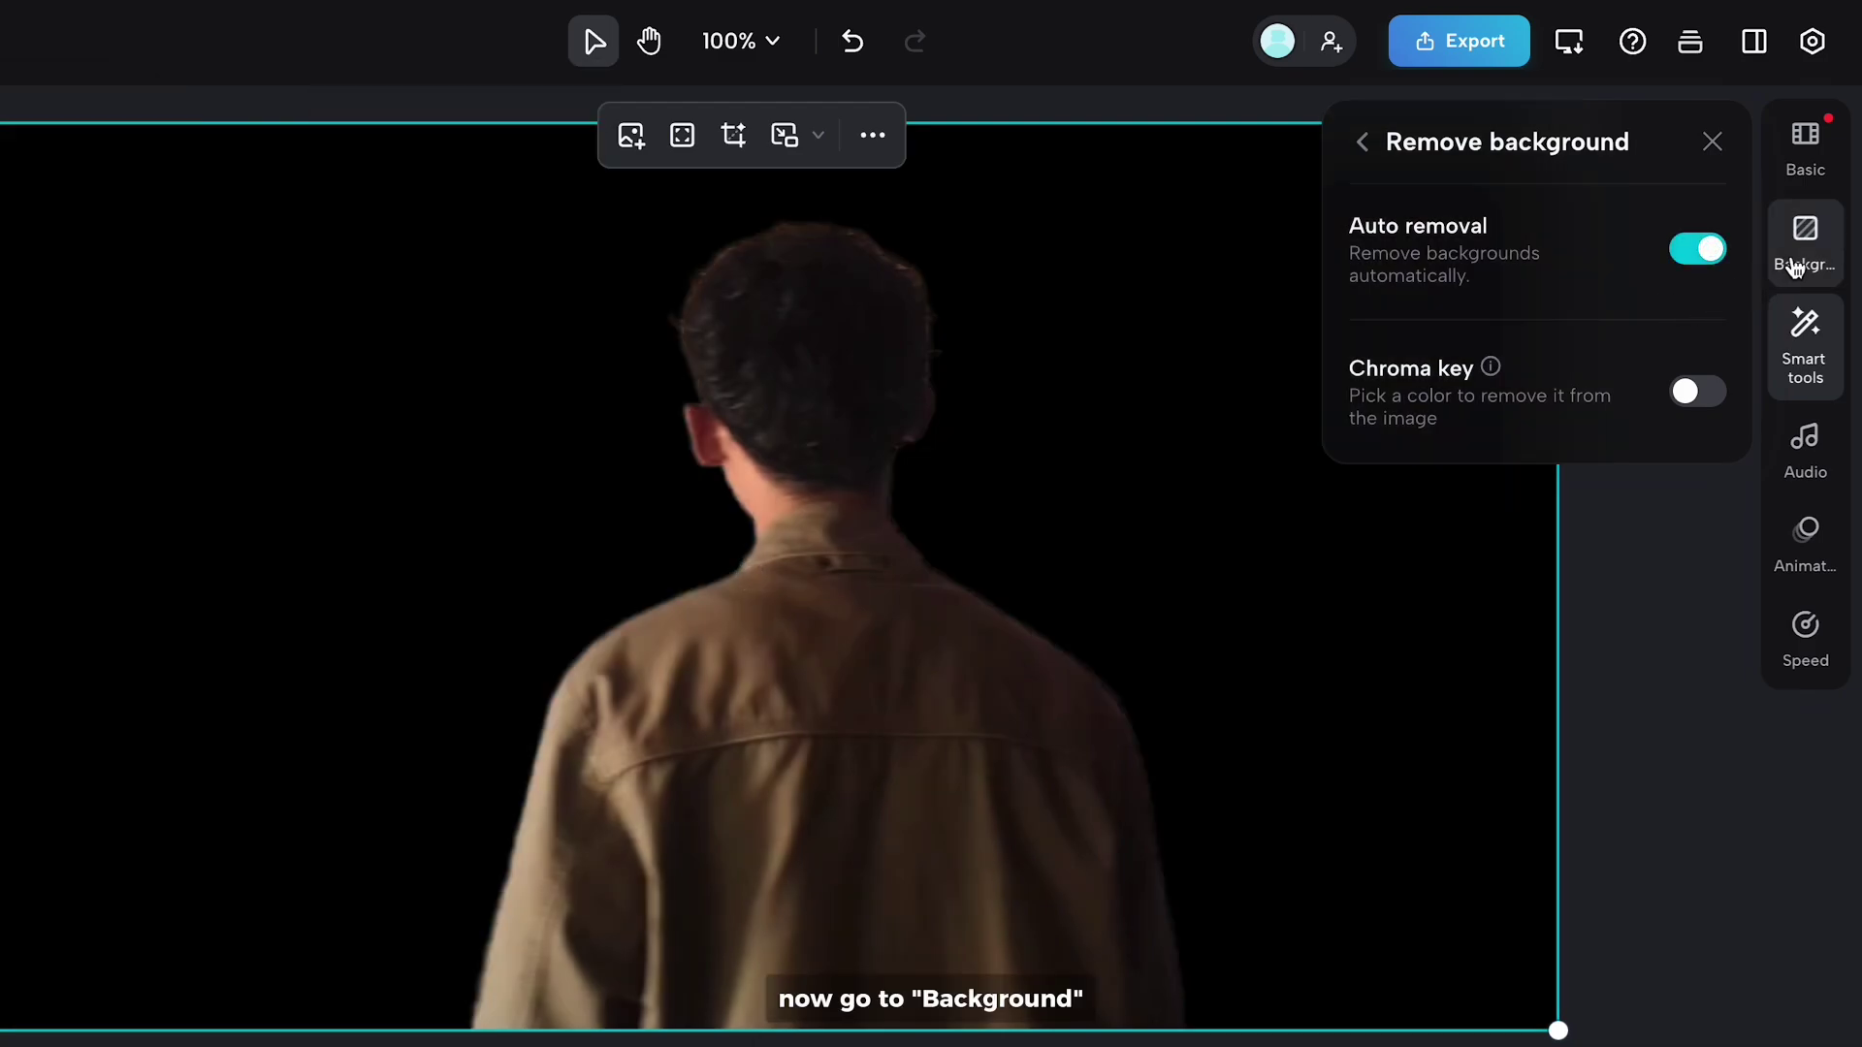
Fill the removed background with solid green
{"action": "left_click", "coordinate": [1796, 269]}
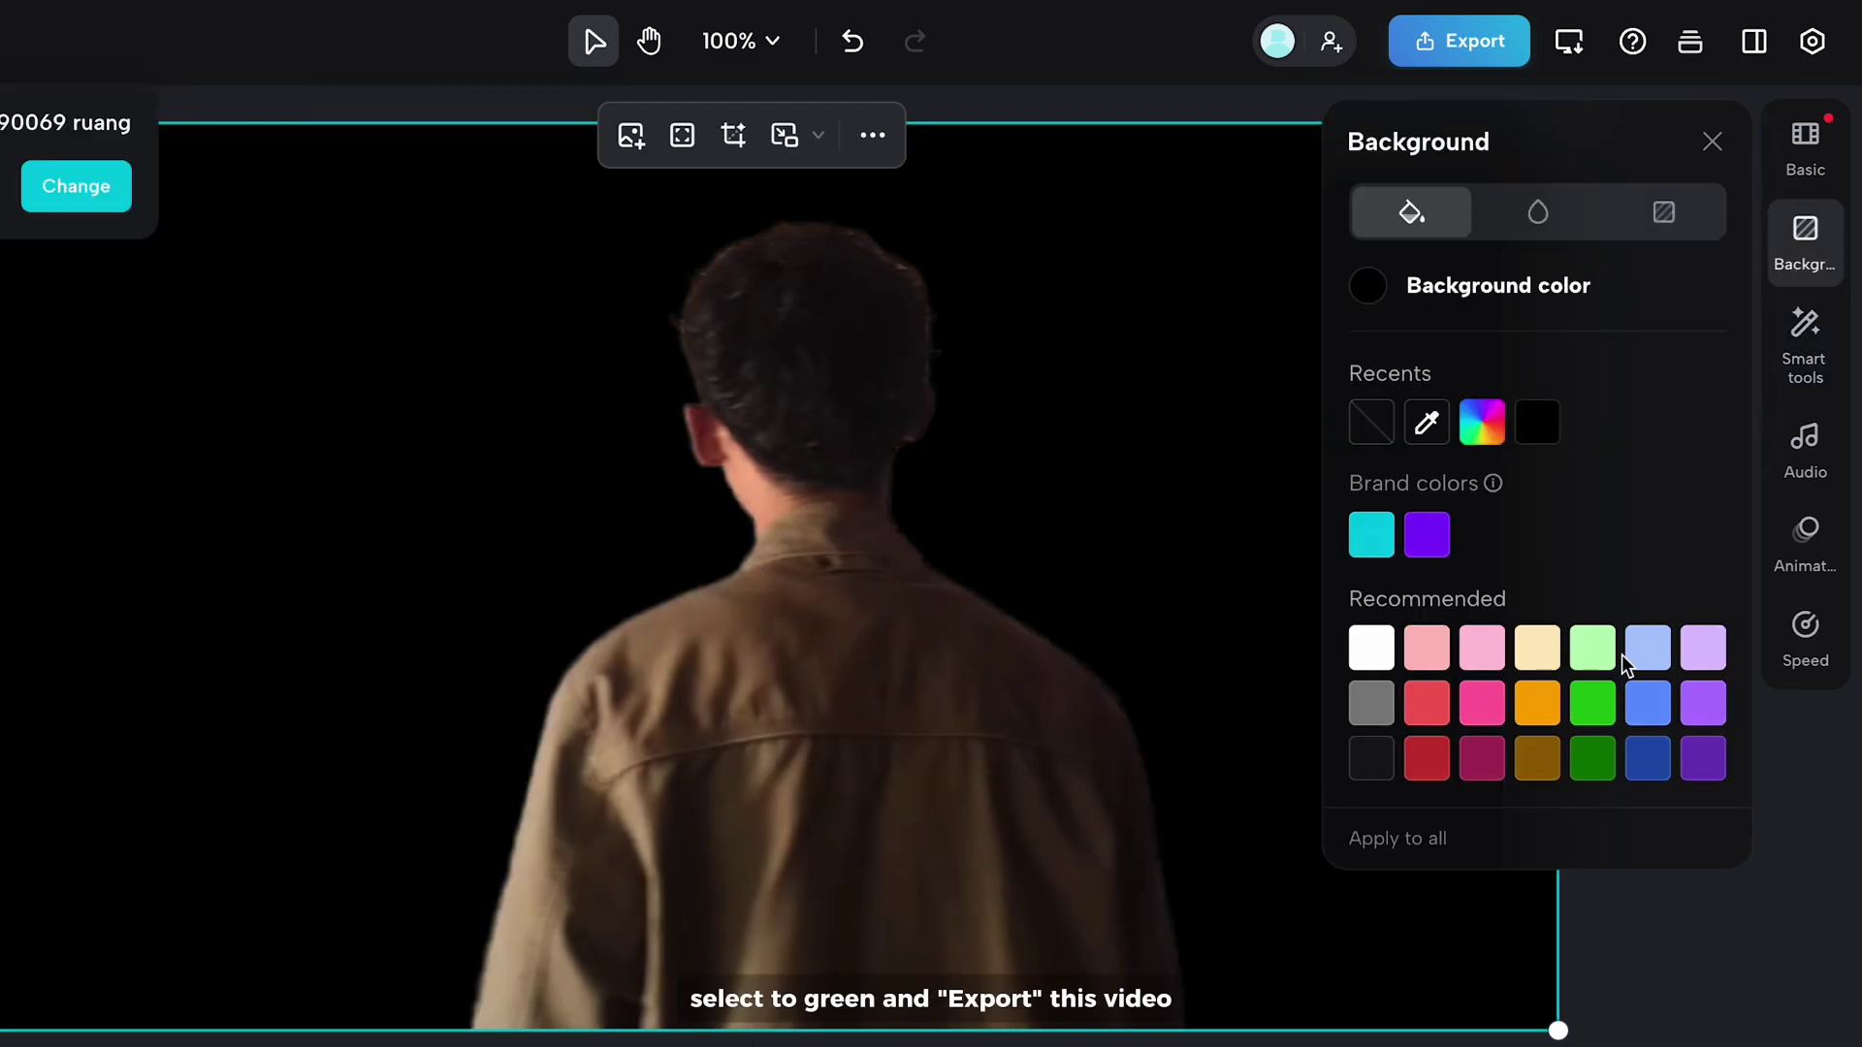
{"action": "left_click", "coordinate": [1602, 706]}
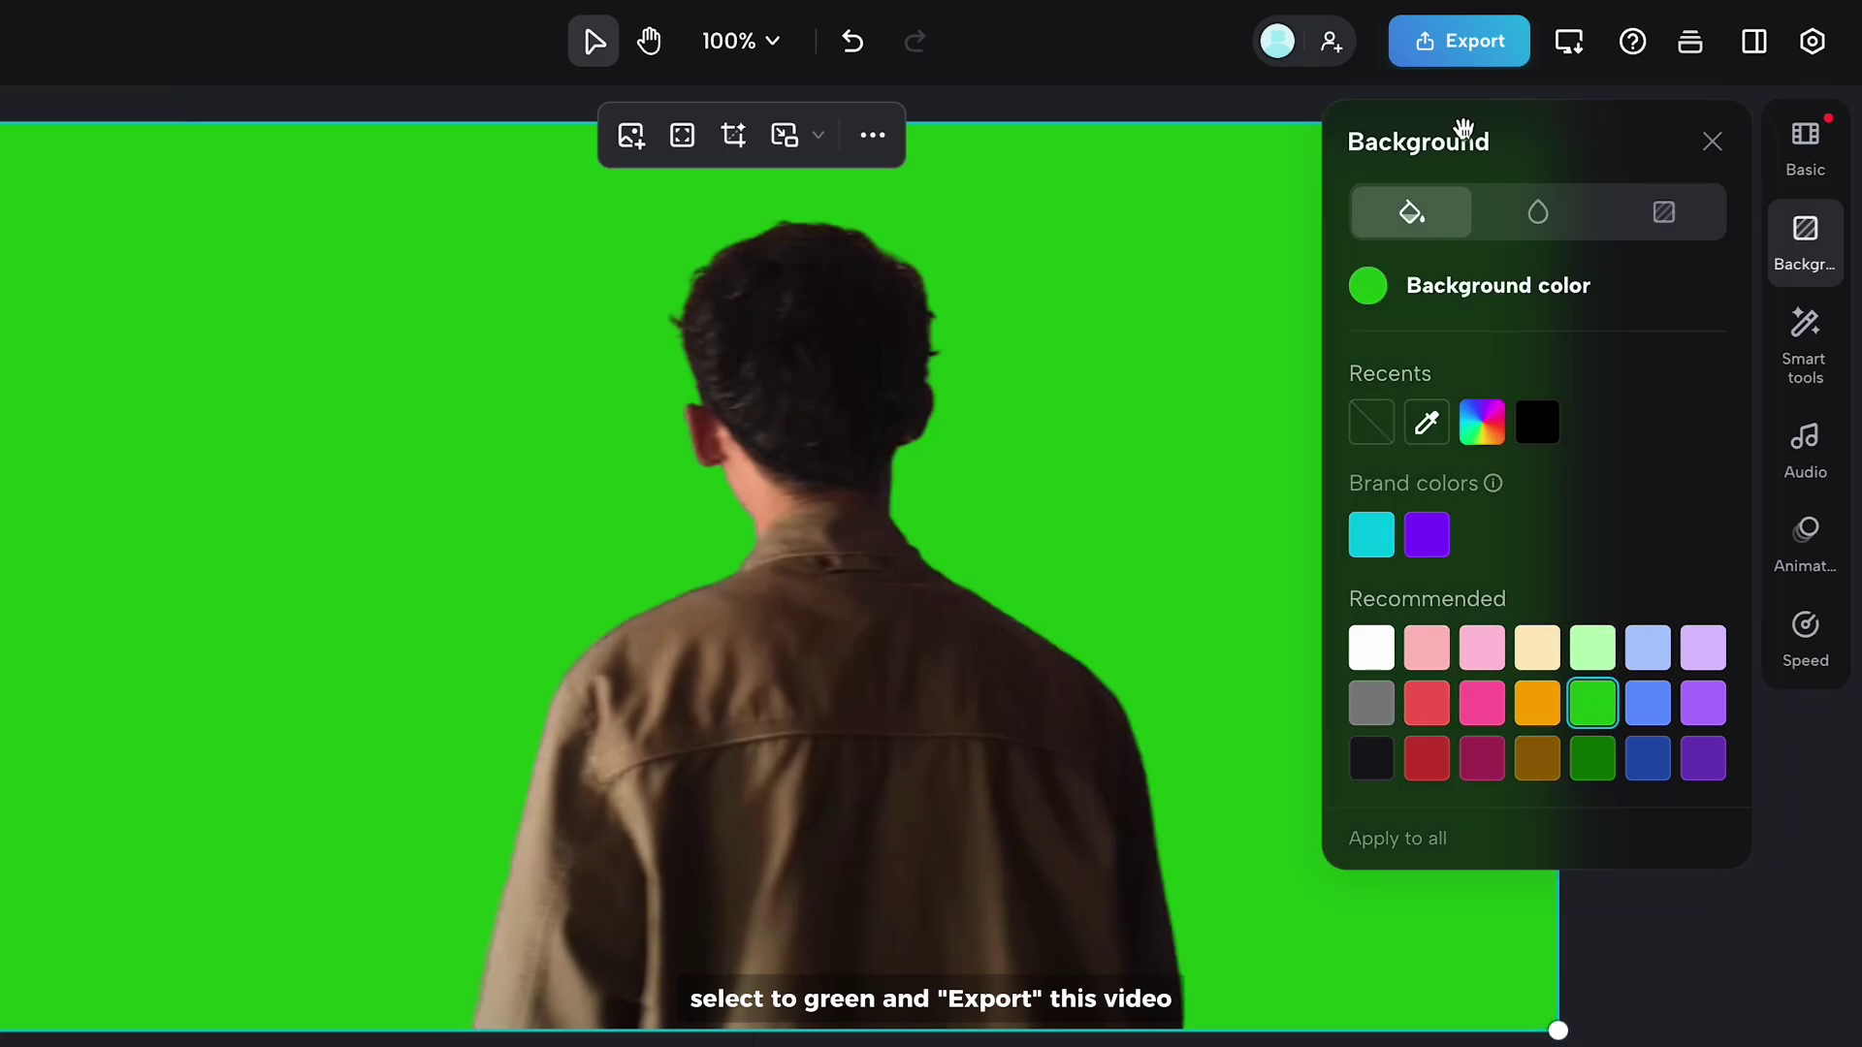
{"action": "left_click", "coordinate": [1464, 63]}
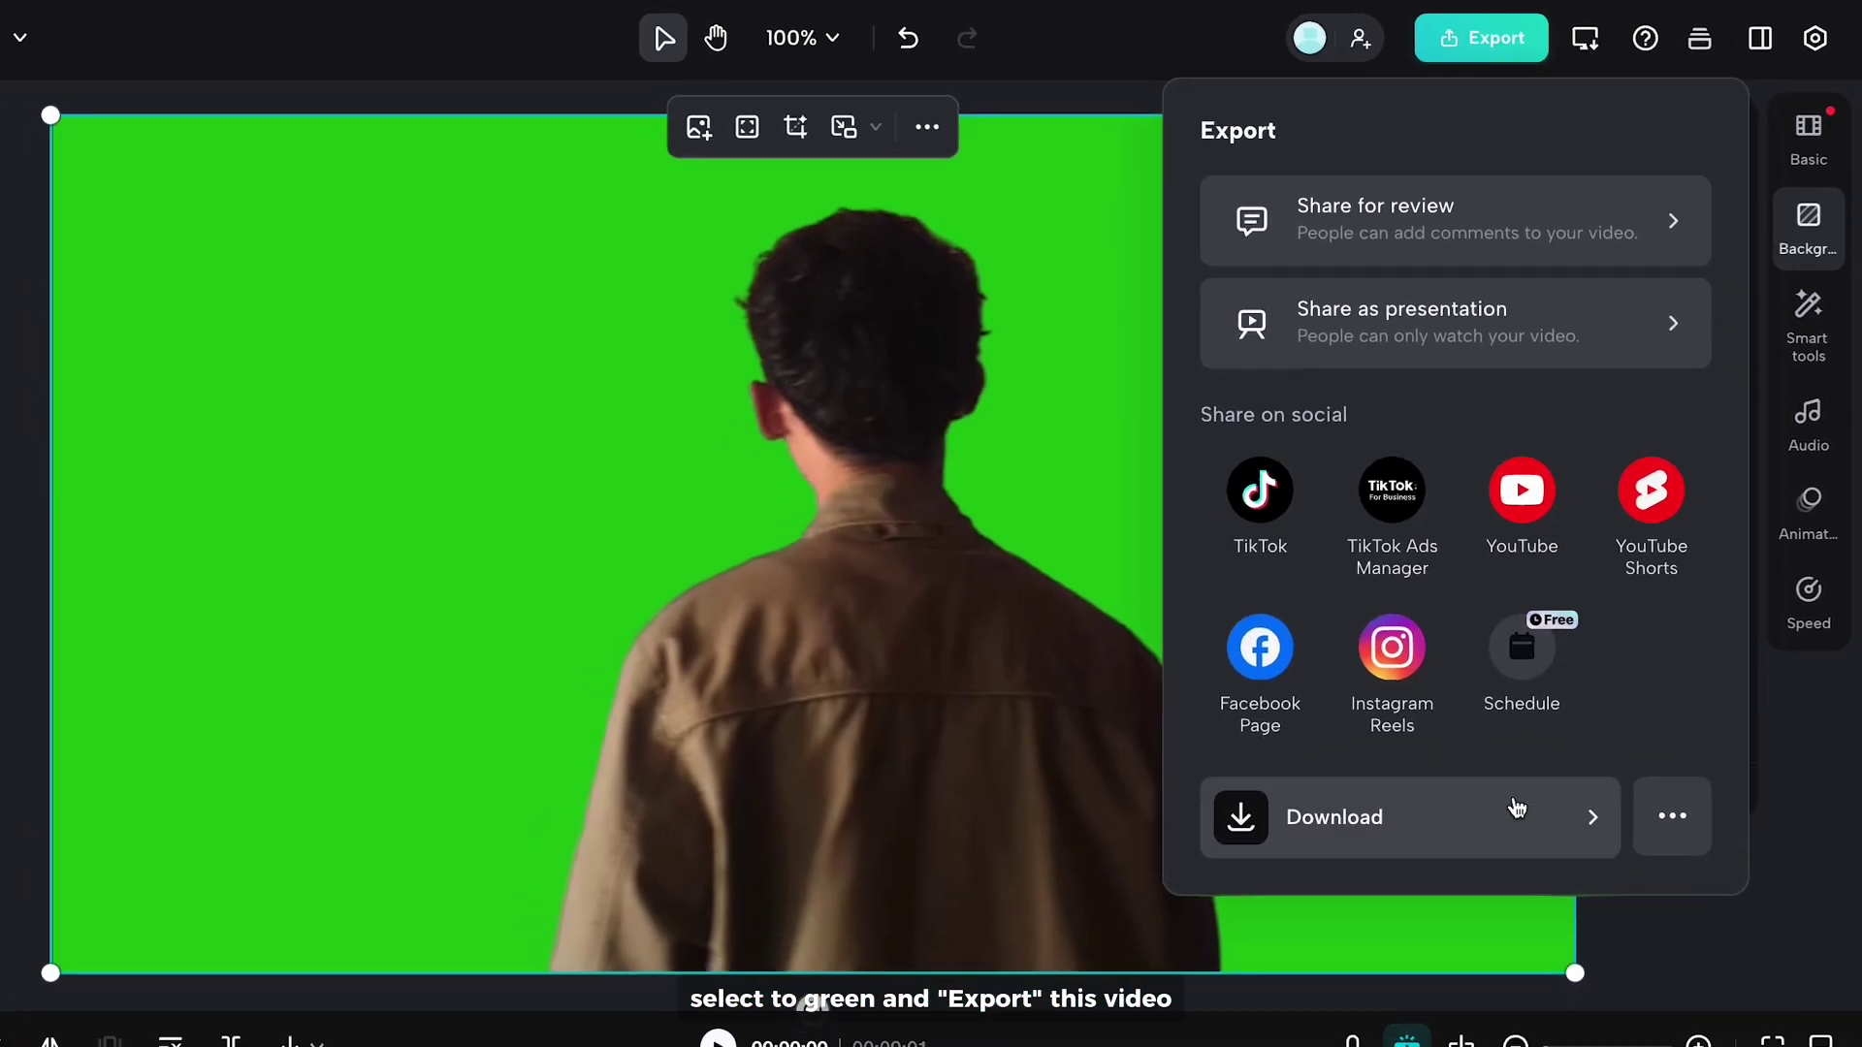
Download the video at 4K and place it above the Background XL.mp4 city clip
{"action": "left_click", "coordinate": [1496, 858]}
{"action": "left_click", "coordinate": [1493, 485]}
{"action": "scroll", "coordinate": [1488, 752], "scroll_direction": "down", "scroll_amount": 2}
{"action": "left_click", "coordinate": [1484, 778]}
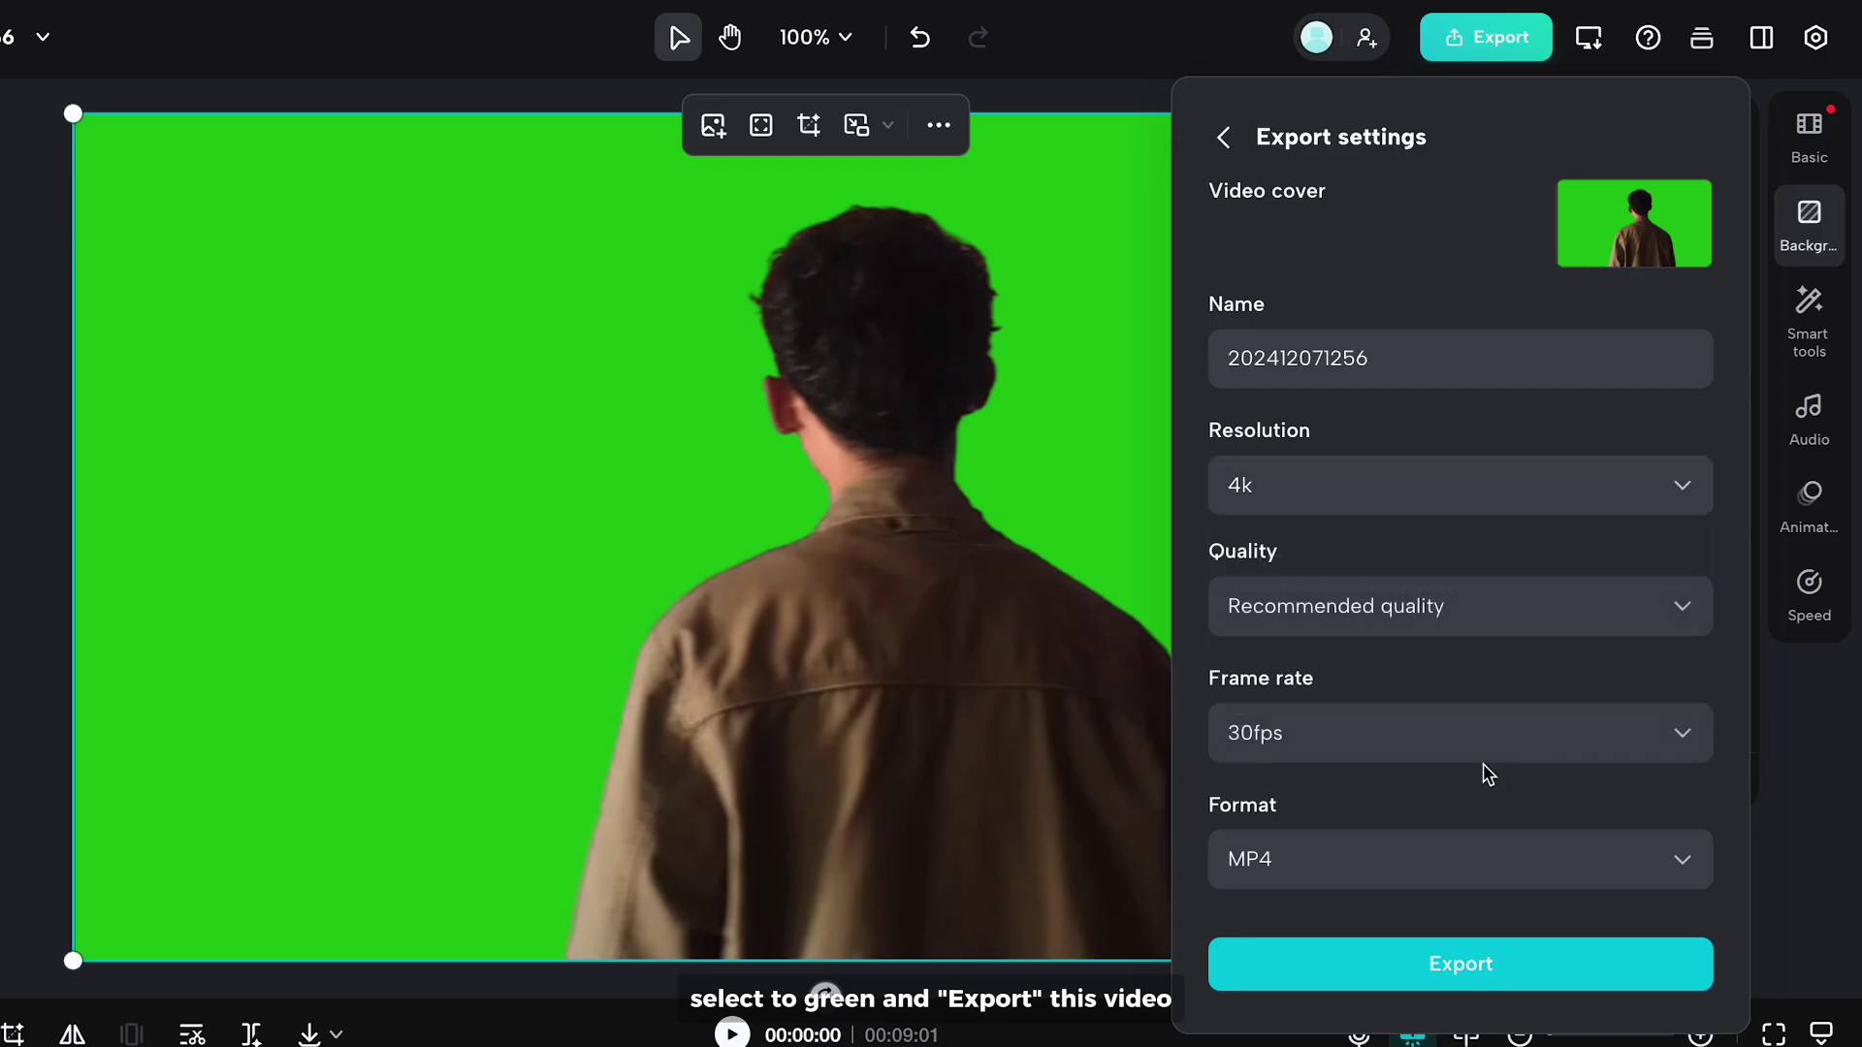
{"action": "left_click", "coordinate": [1491, 988]}
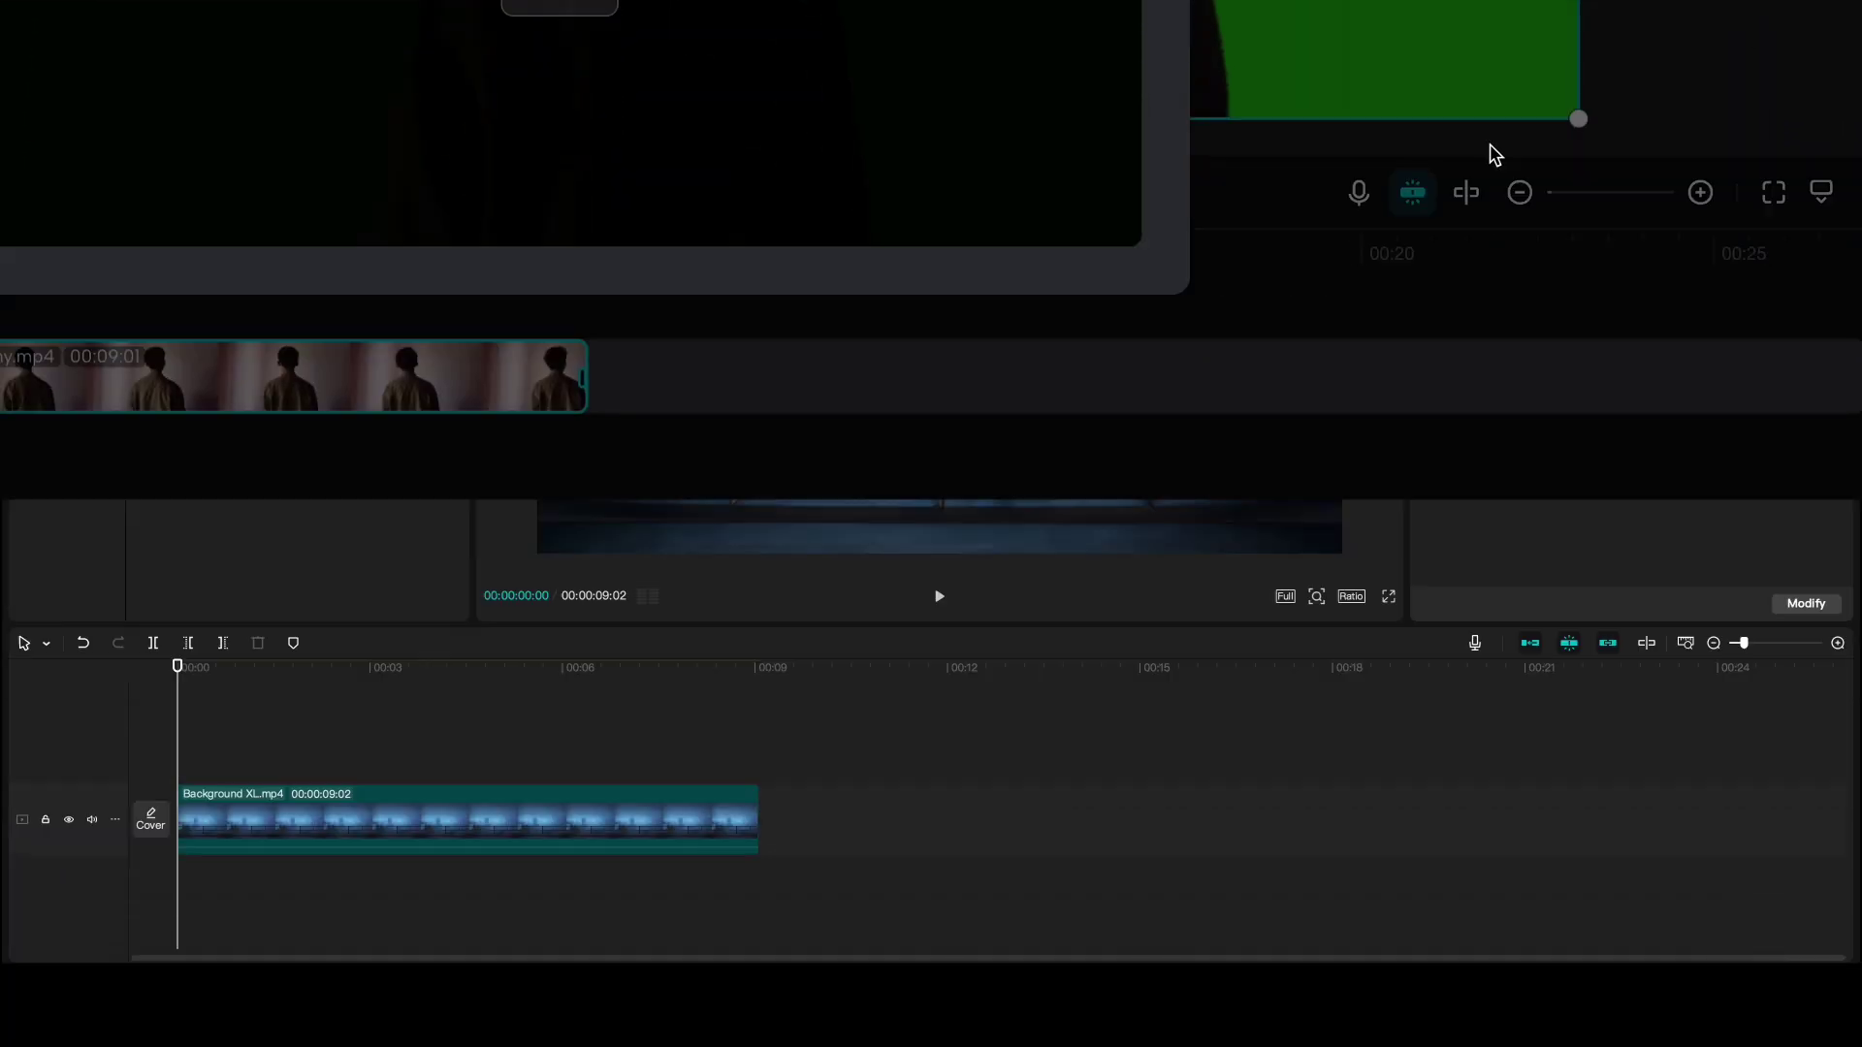
{"action": "left_click_drag", "start_coordinate": [328, 249], "coordinate": [176, 747]}
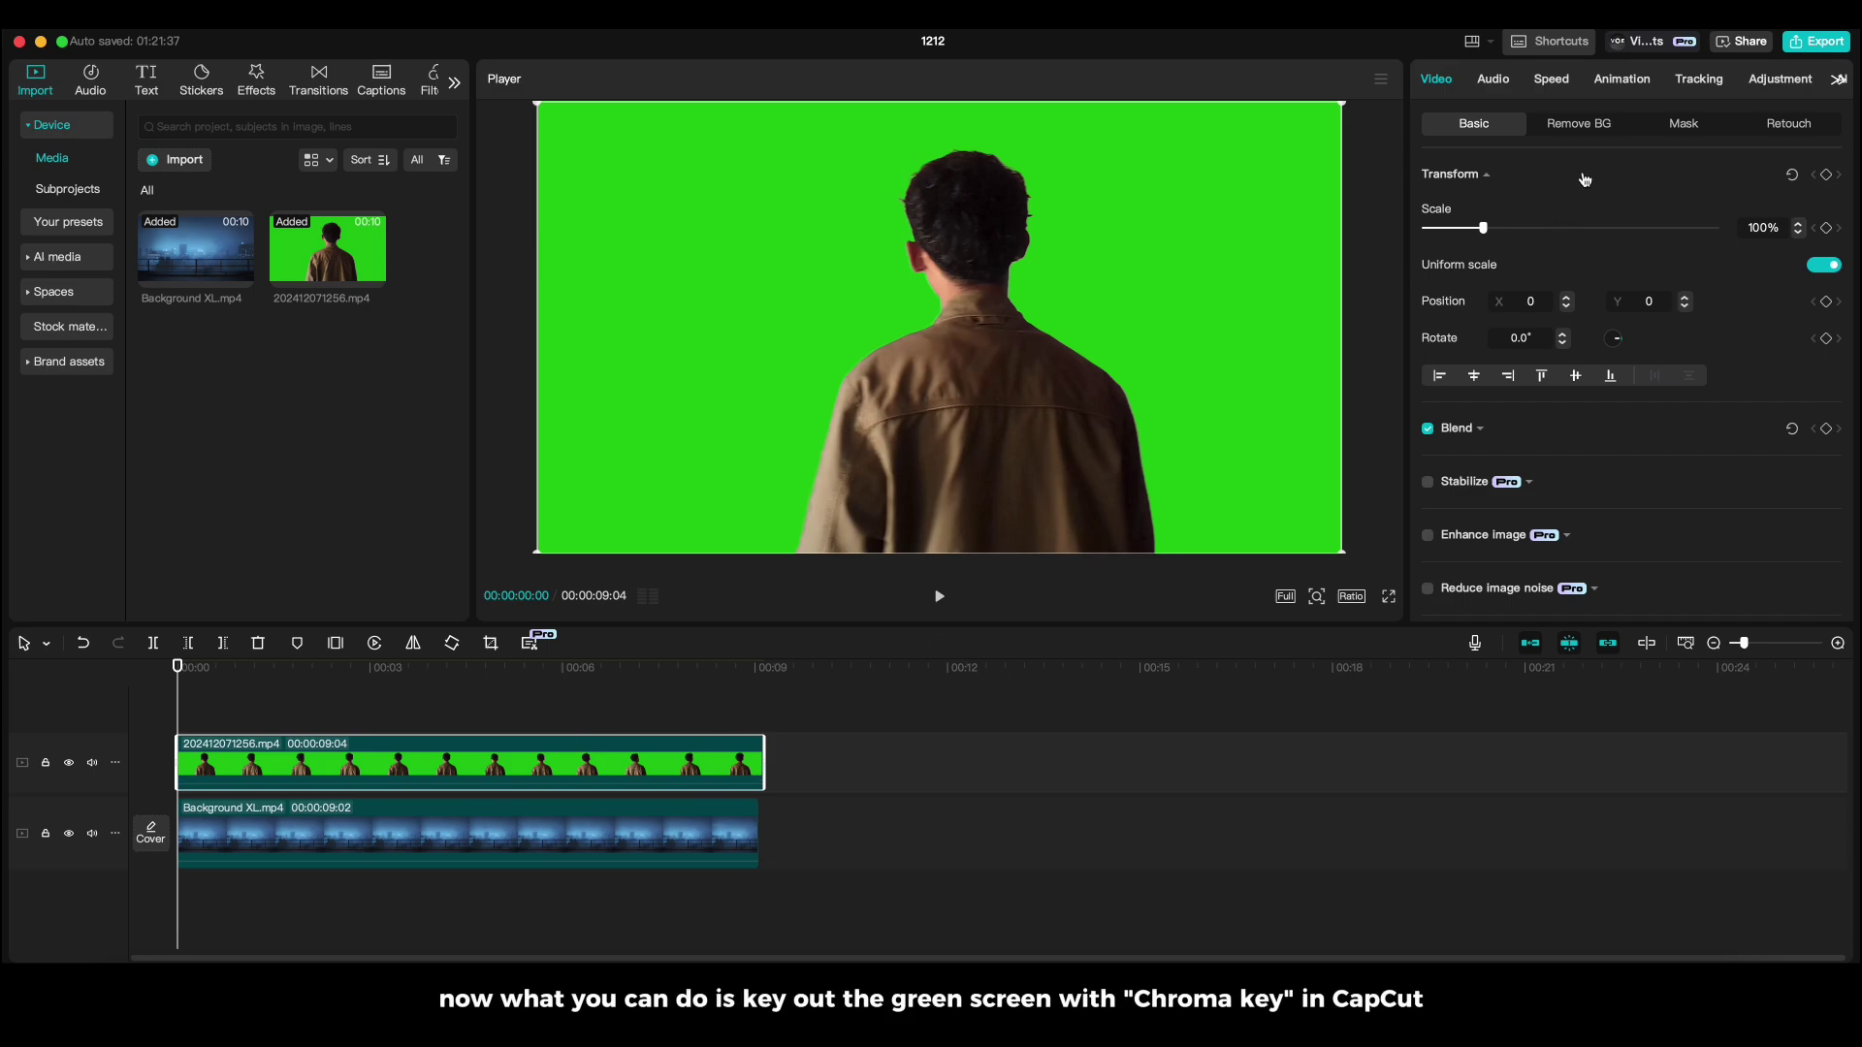
Enable Chroma key in Remove BG and sample the green backdrop with the colour picker
{"action": "left_click", "coordinate": [1579, 123]}
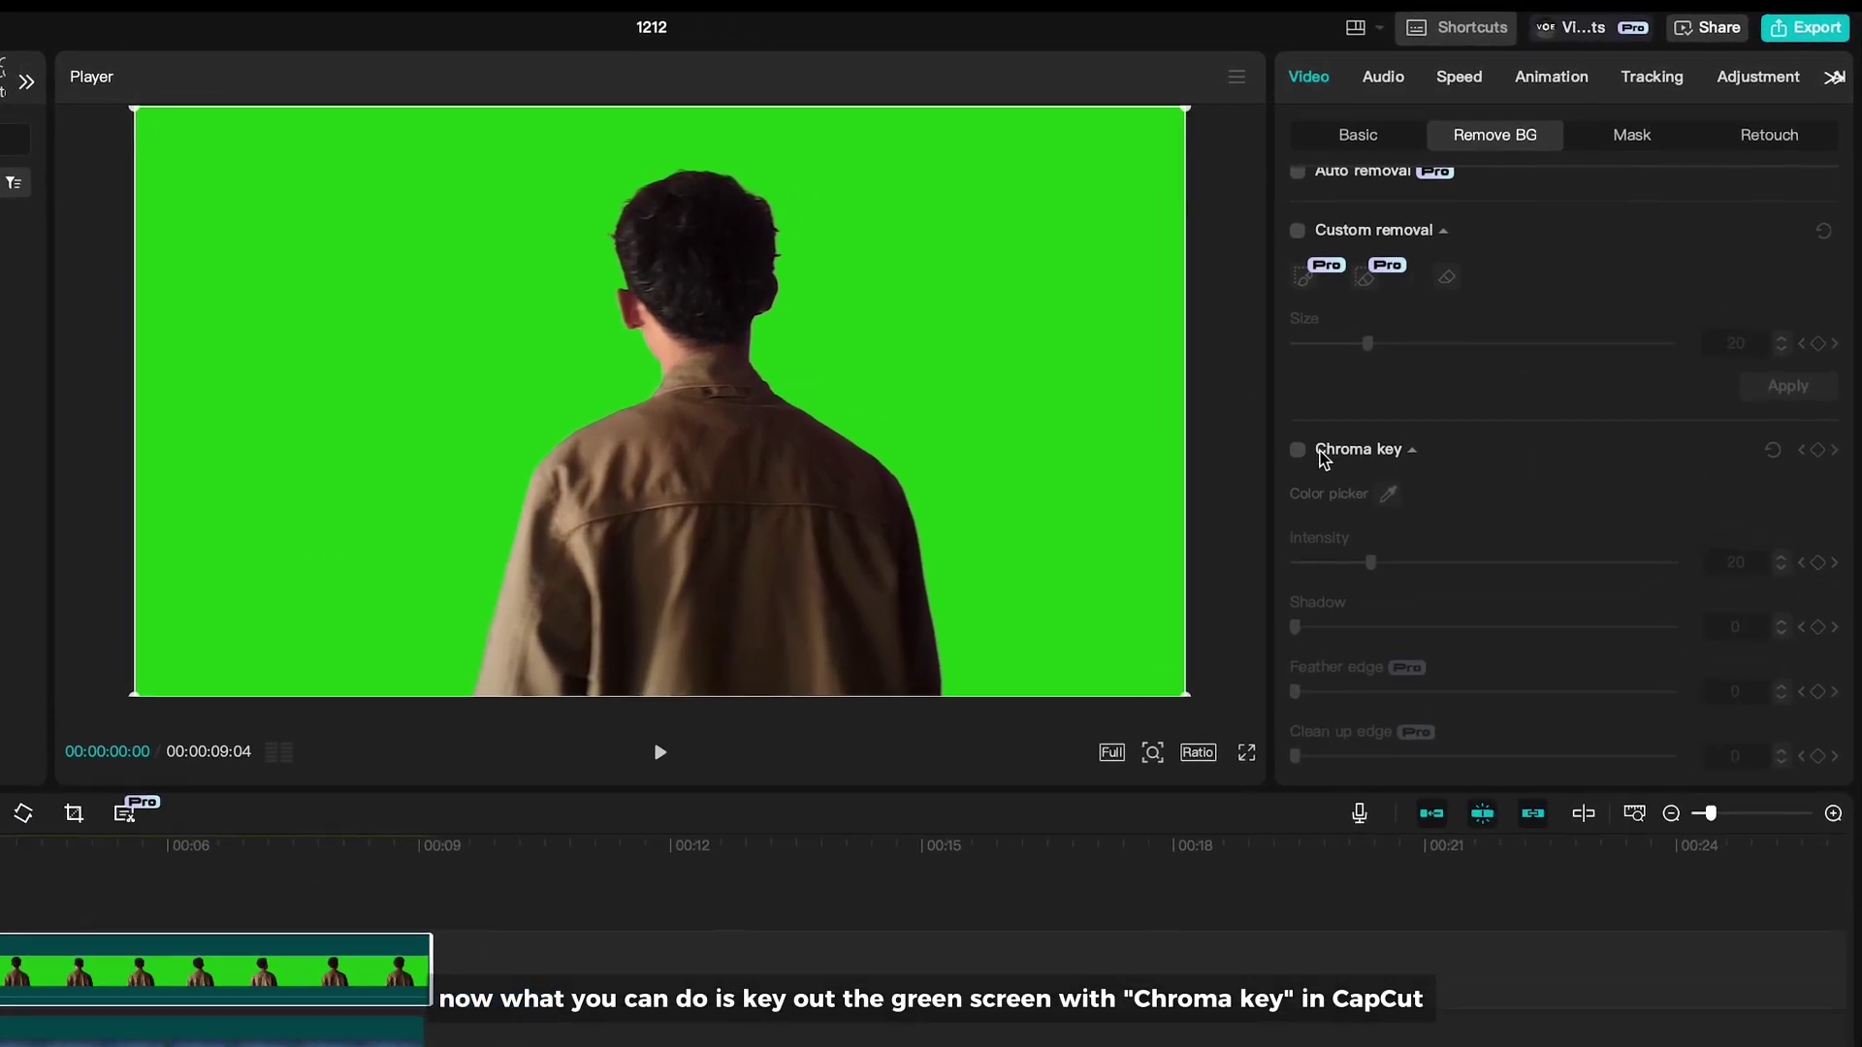
{"action": "left_click", "coordinate": [1297, 450]}
{"action": "left_click", "coordinate": [1389, 493]}
{"action": "left_click", "coordinate": [1129, 513]}
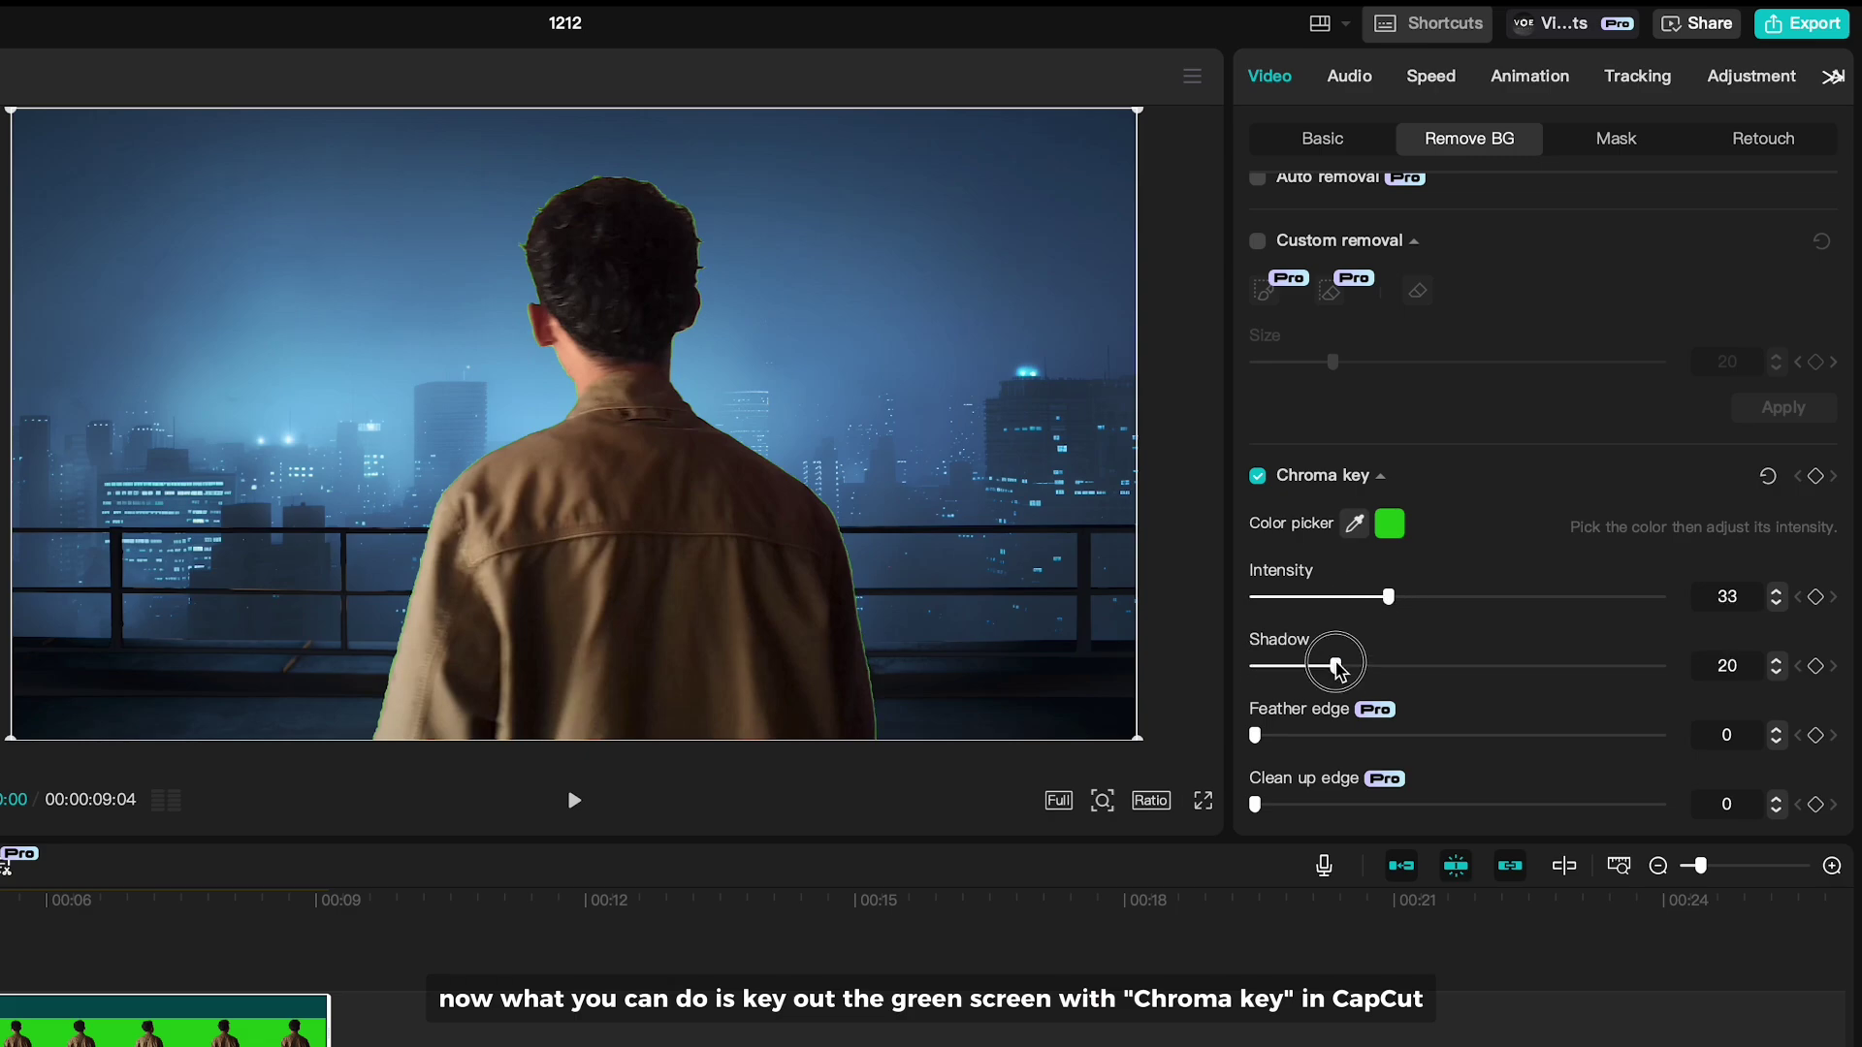
Lower shadow to 15, feather the edges to 34, and scale the keyed man down
{"action": "left_click_drag", "start_coordinate": [1336, 665], "coordinate": [1315, 666]}
{"action": "left_click_drag", "start_coordinate": [1255, 735], "coordinate": [1359, 736]}
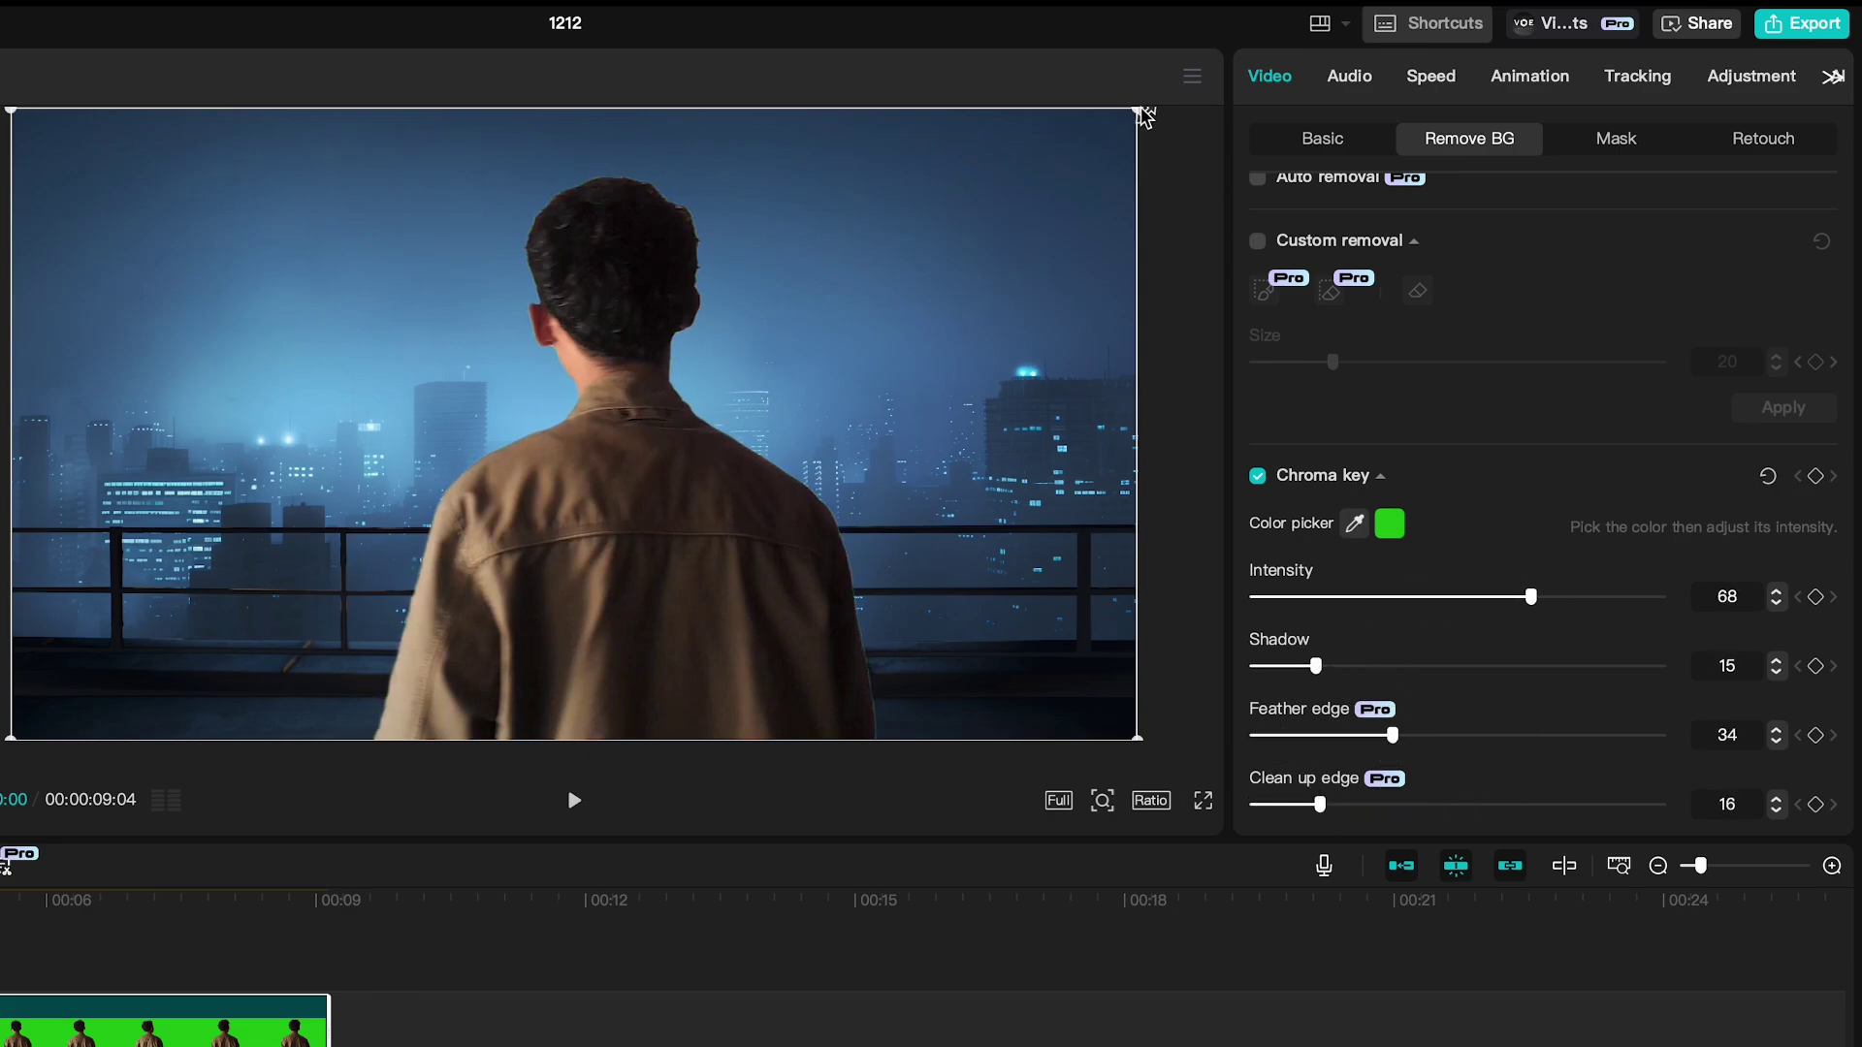
{"action": "left_click_drag", "start_coordinate": [1142, 114], "coordinate": [882, 398]}
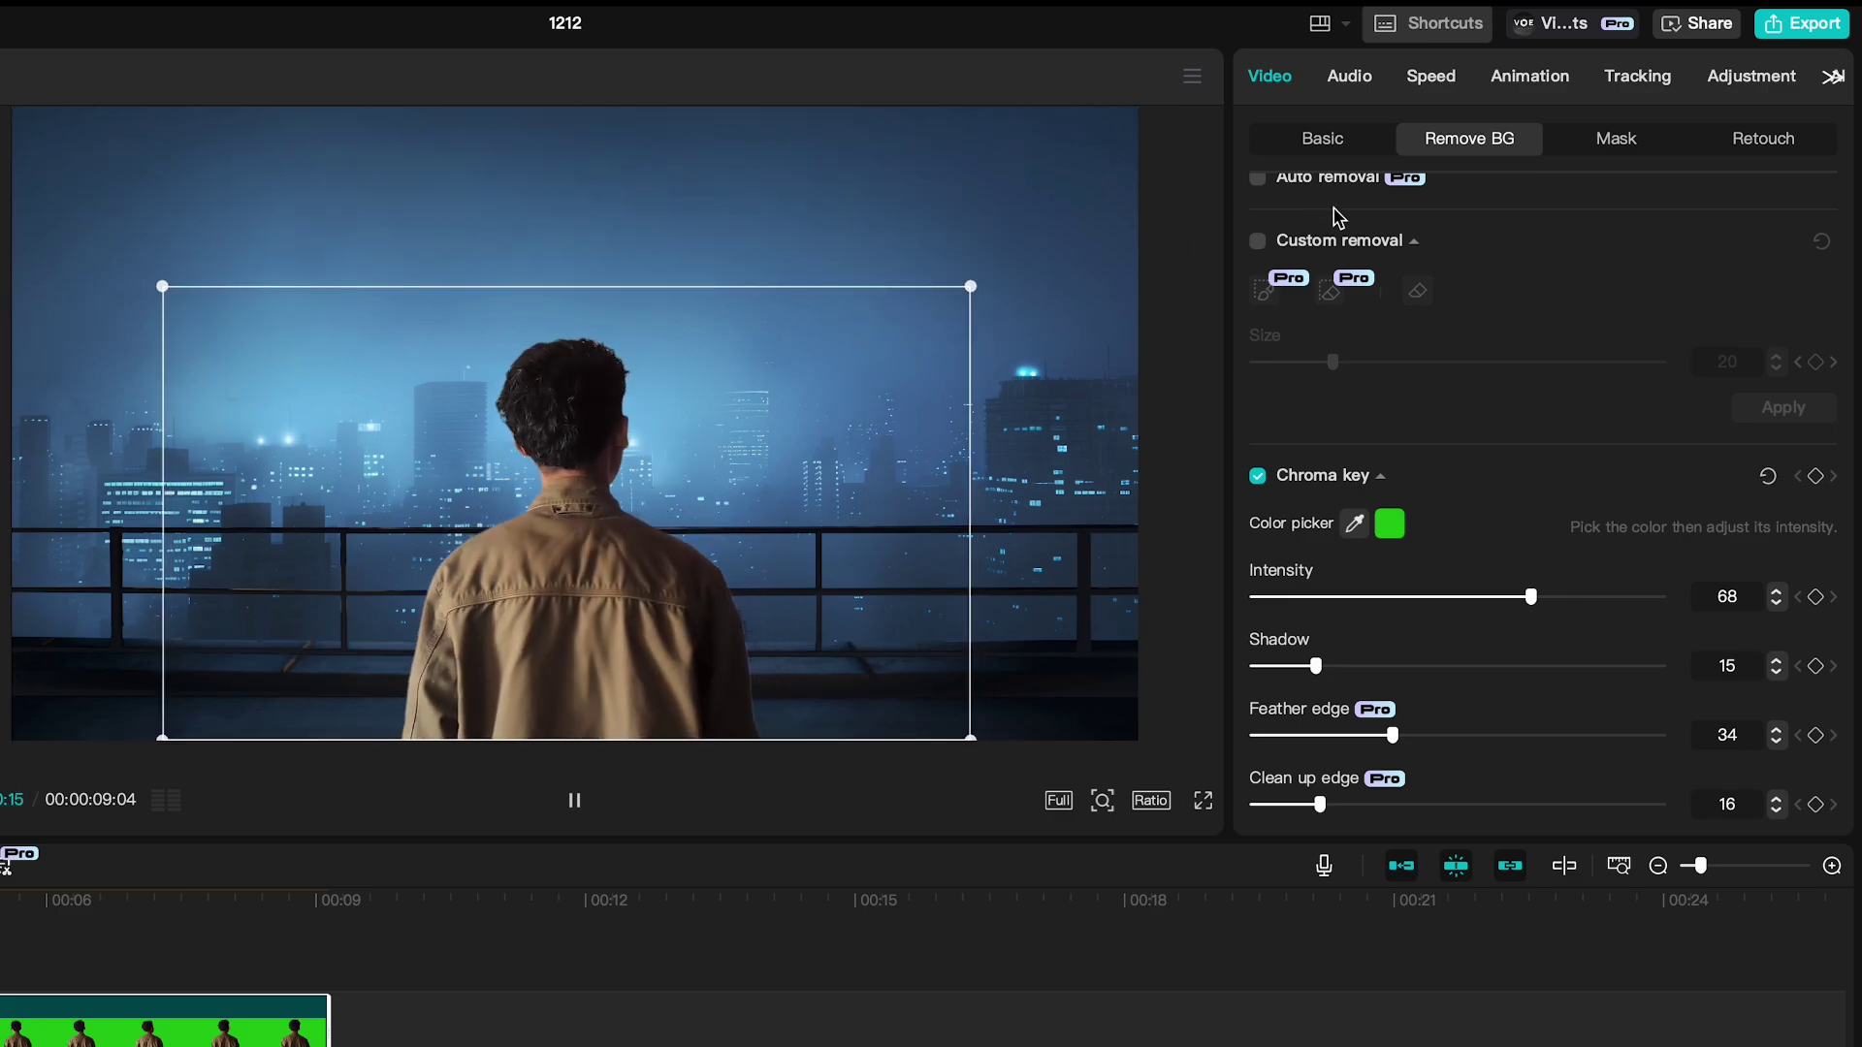
Open the clip's Adjustment Curves, check the Basic sliders, and return to the curves
{"action": "left_click", "coordinate": [1727, 94]}
{"action": "left_click", "coordinate": [1549, 142]}
{"action": "scroll", "coordinate": [1335, 682], "scroll_direction": "down", "scroll_amount": 5}
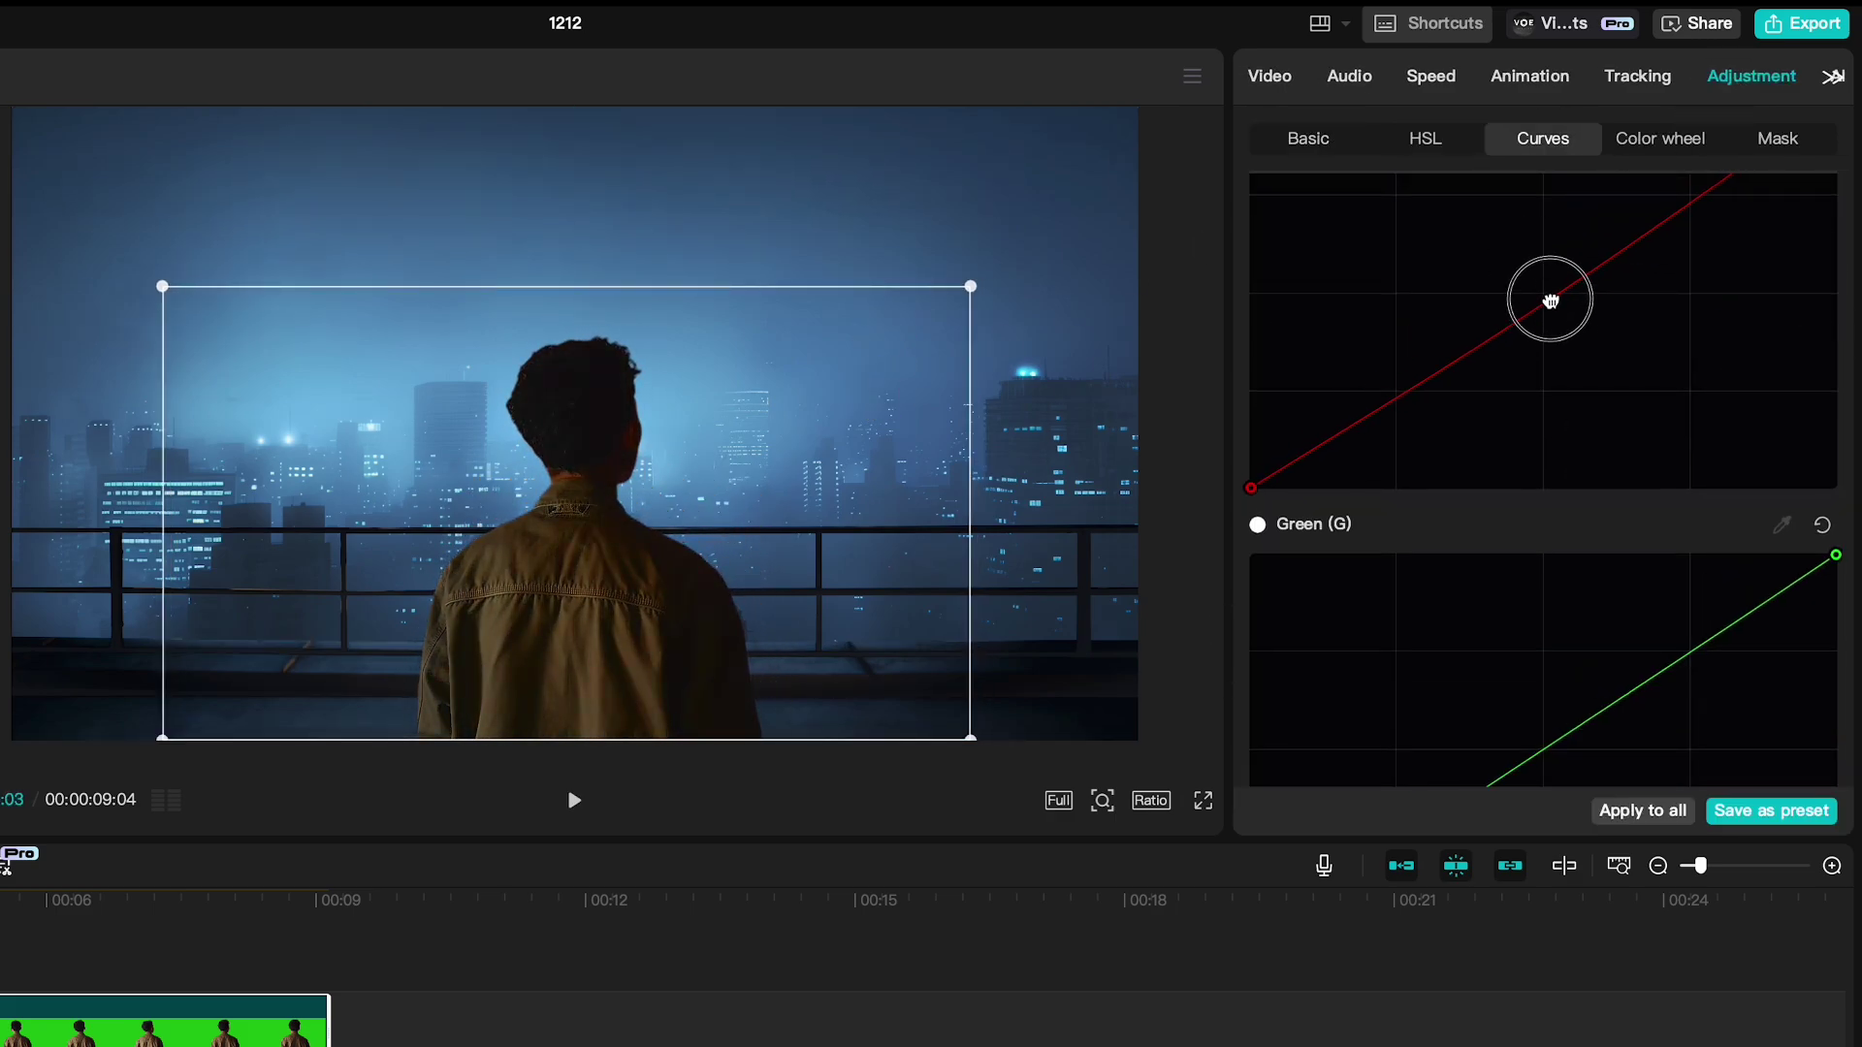
{"action": "left_click", "coordinate": [1308, 138]}
{"action": "scroll", "coordinate": [1355, 466], "scroll_direction": "down", "scroll_amount": 3}
{"action": "left_click", "coordinate": [1543, 138]}
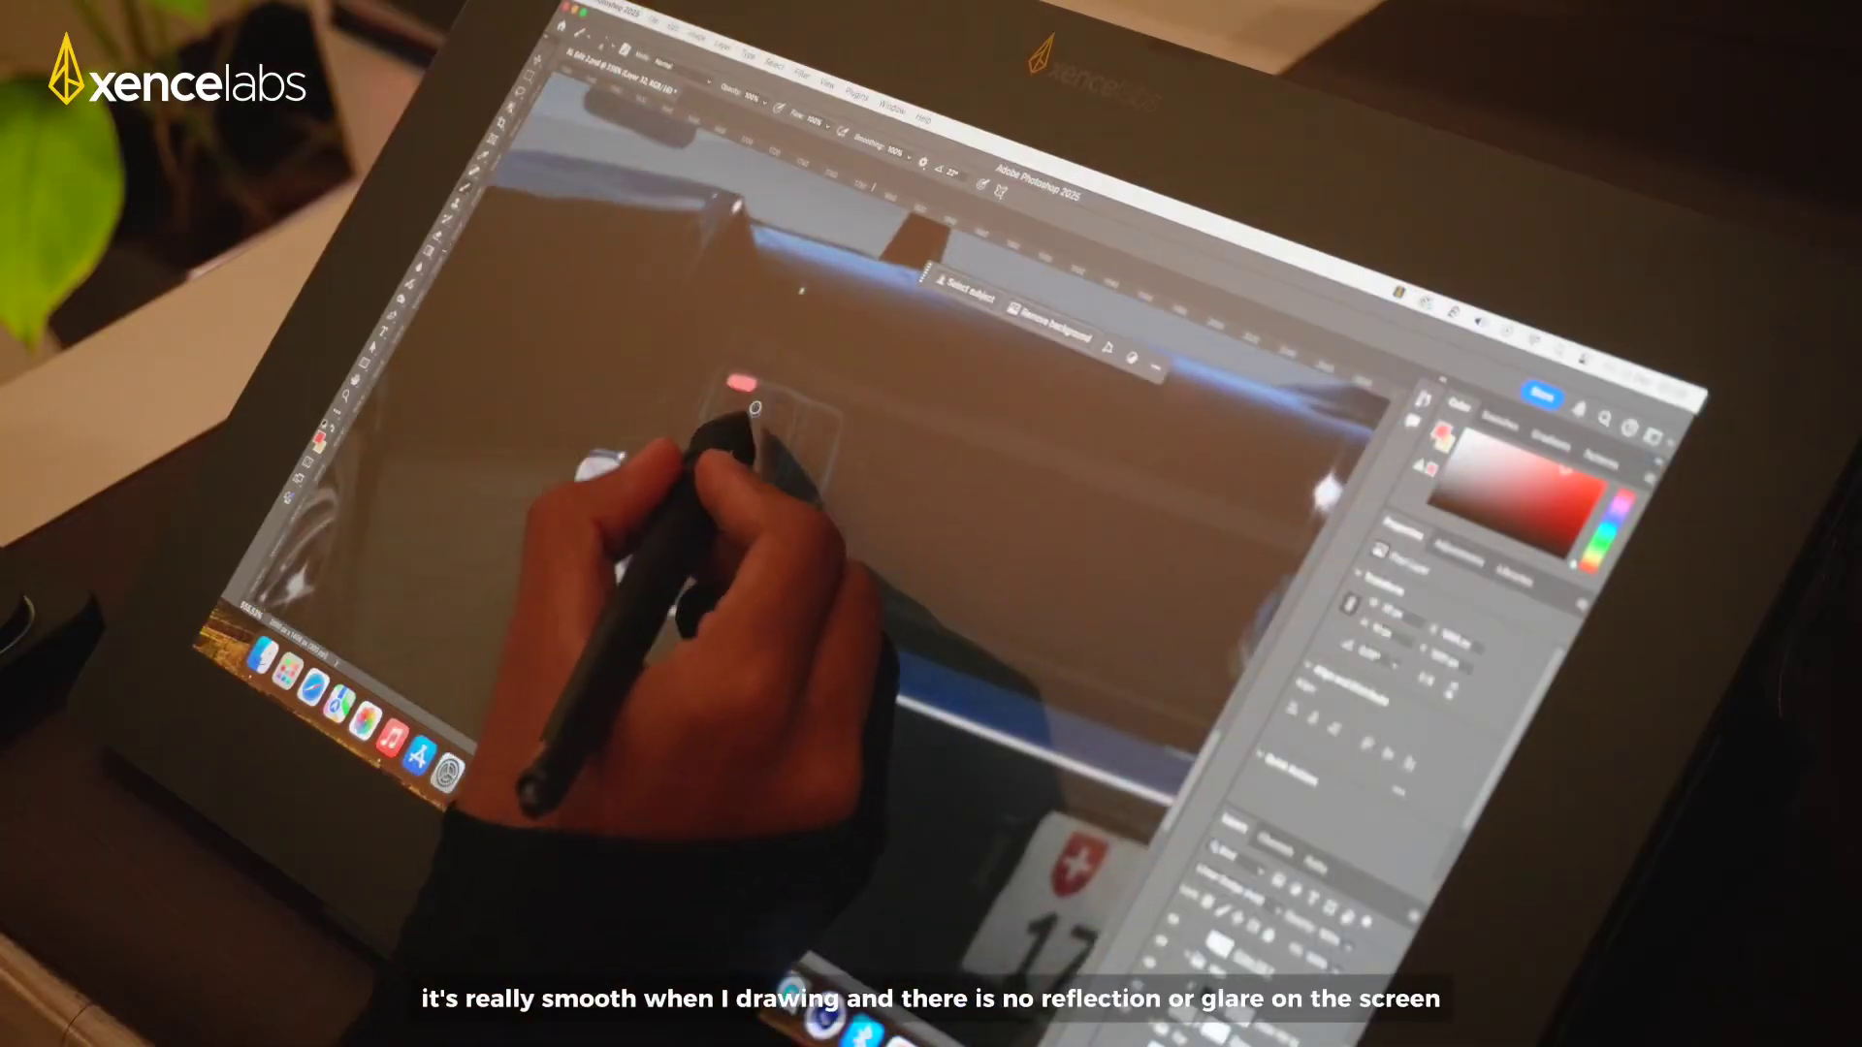
Extend the red removal outline over the figures on the rocky shore
{"action": "mouse_move", "coordinate": [832, 419]}
{"action": "left_mouse_down"}
{"action": "mouse_move", "coordinate": [787, 546]}
{"action": "mouse_move", "coordinate": [810, 417]}
{"action": "left_mouse_up"}
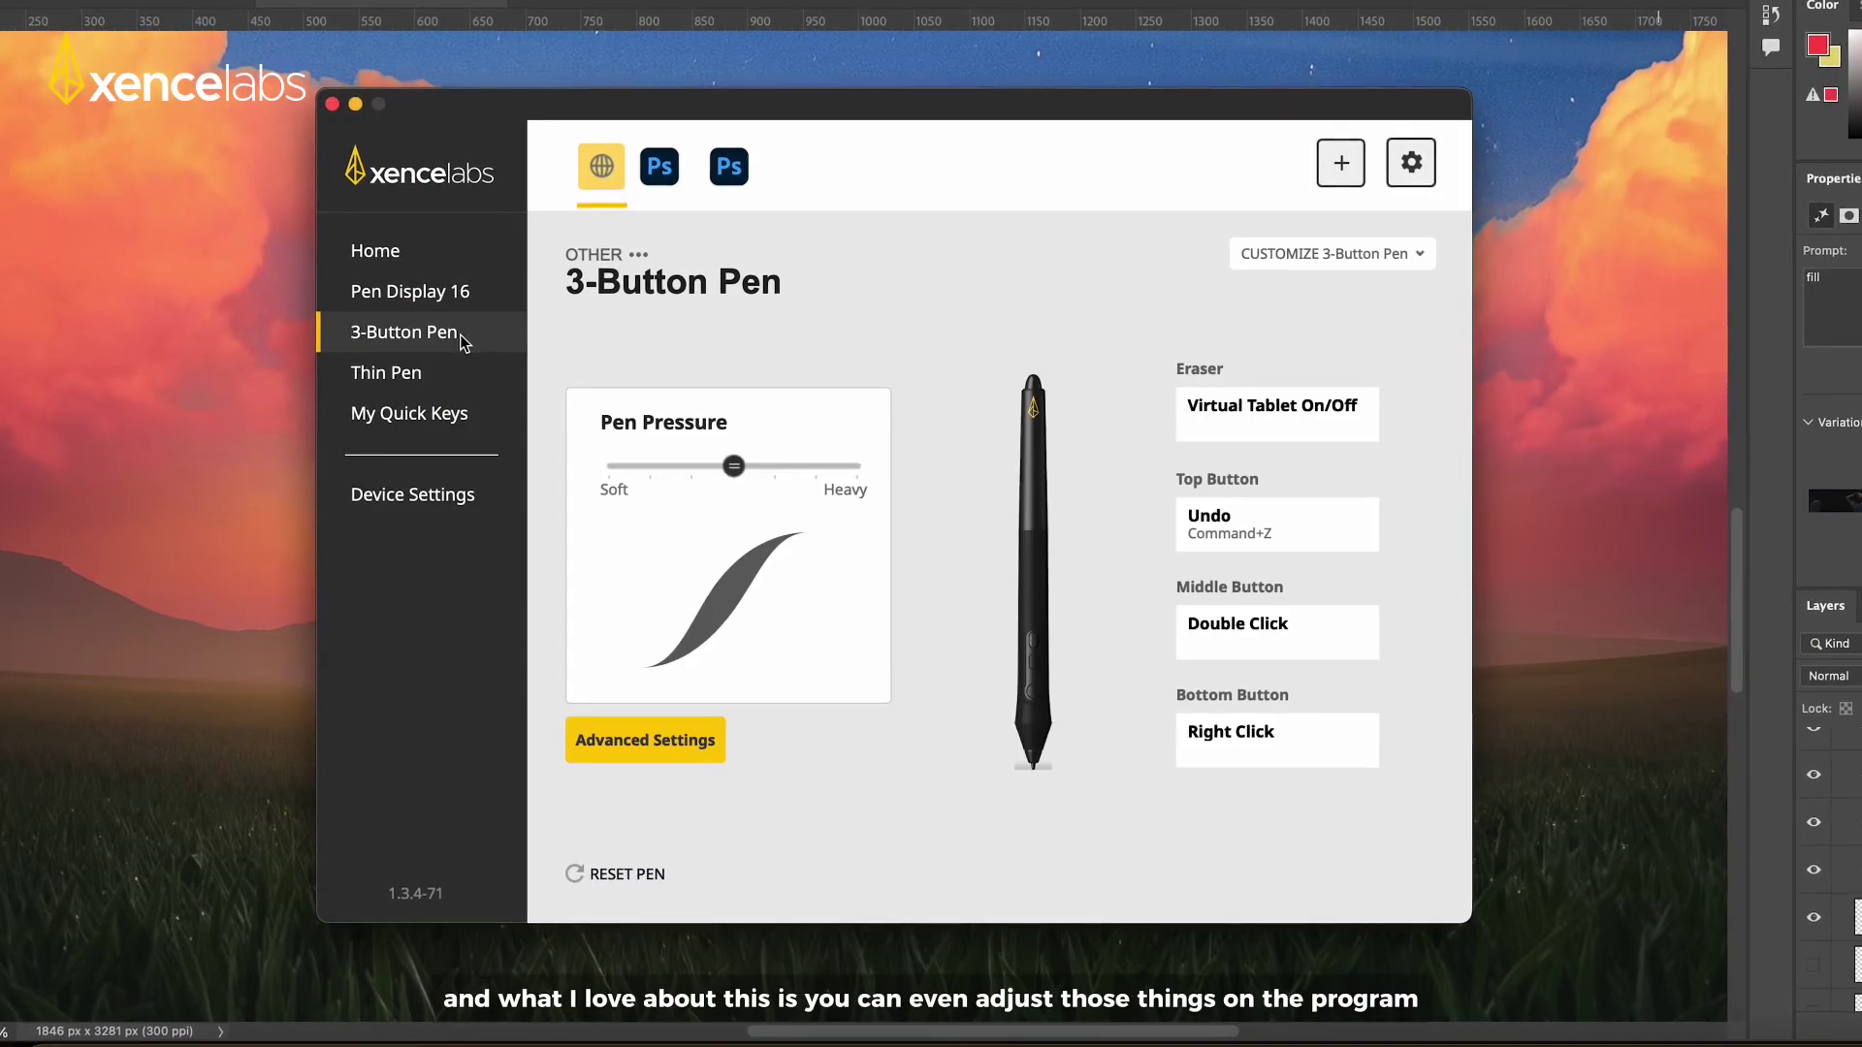
Select Thin Pen and nudge its Pen Pressure slider slightly toward Soft
{"action": "left_click", "coordinate": [450, 376]}
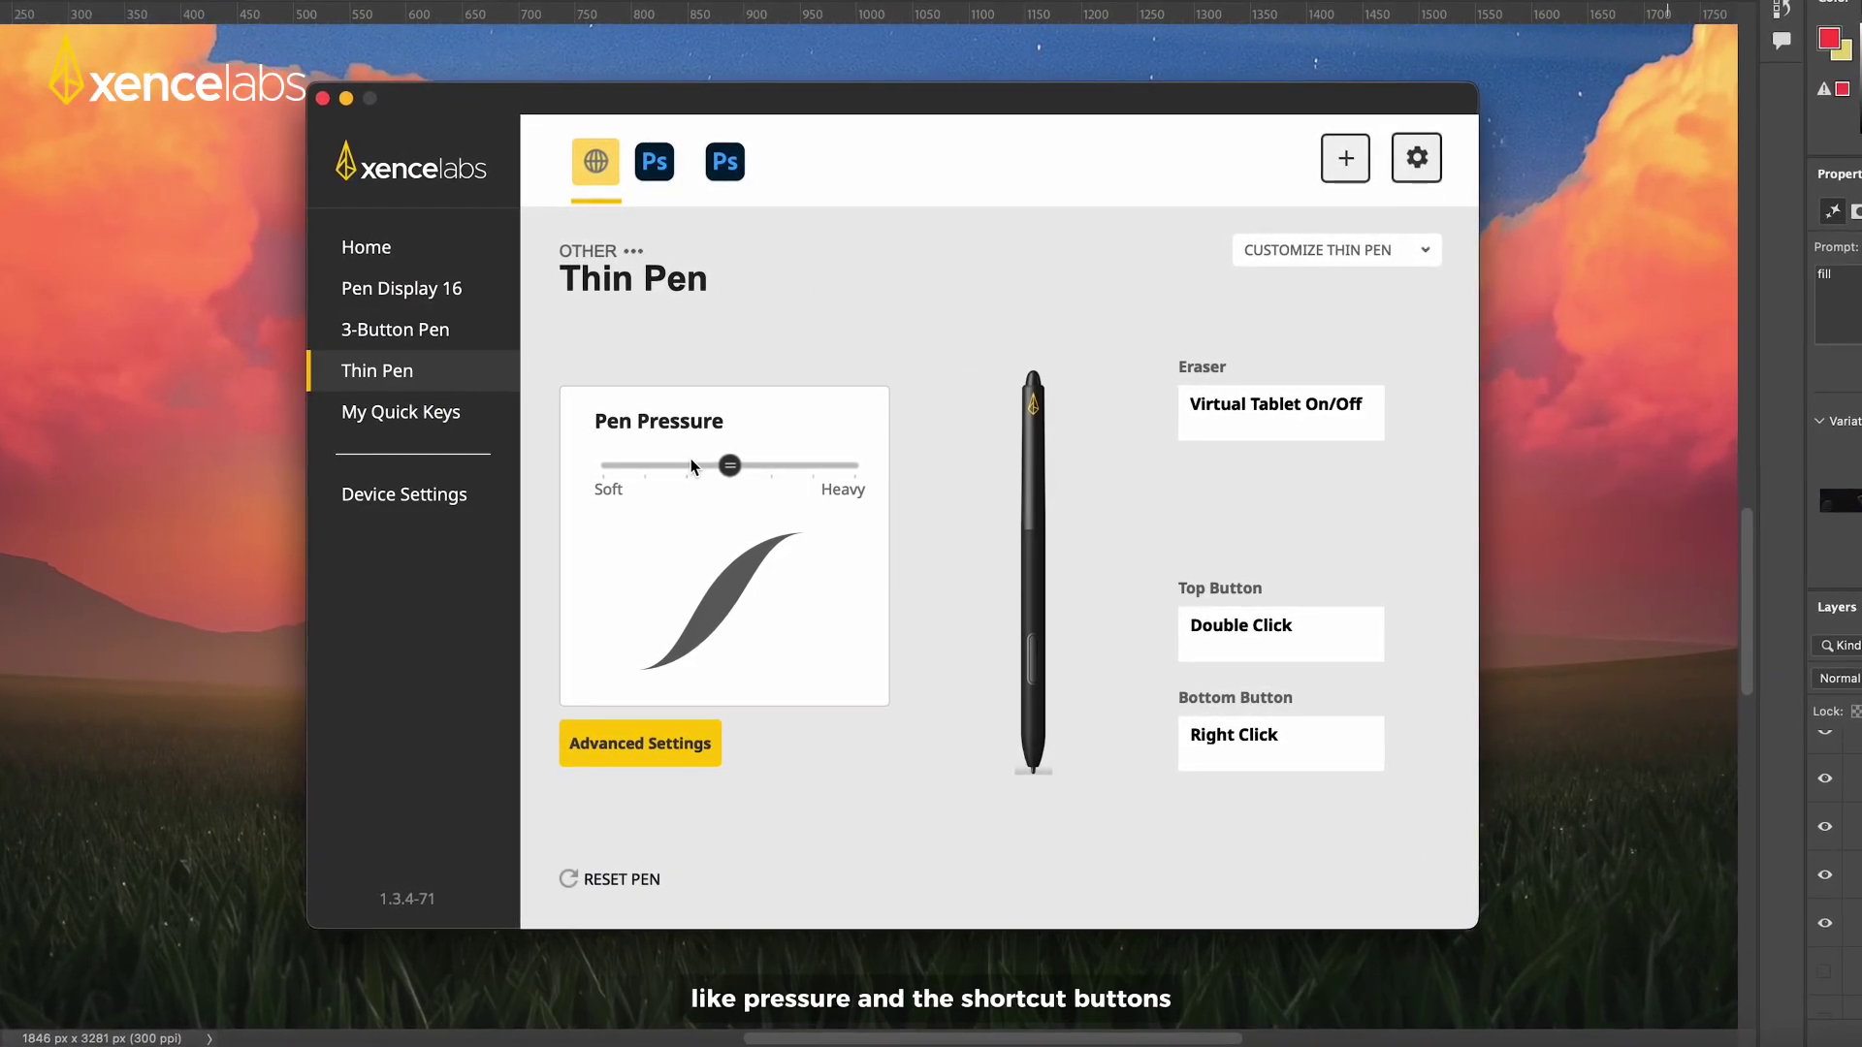
{"action": "left_click_drag", "start_coordinate": [731, 466], "coordinate": [690, 465]}
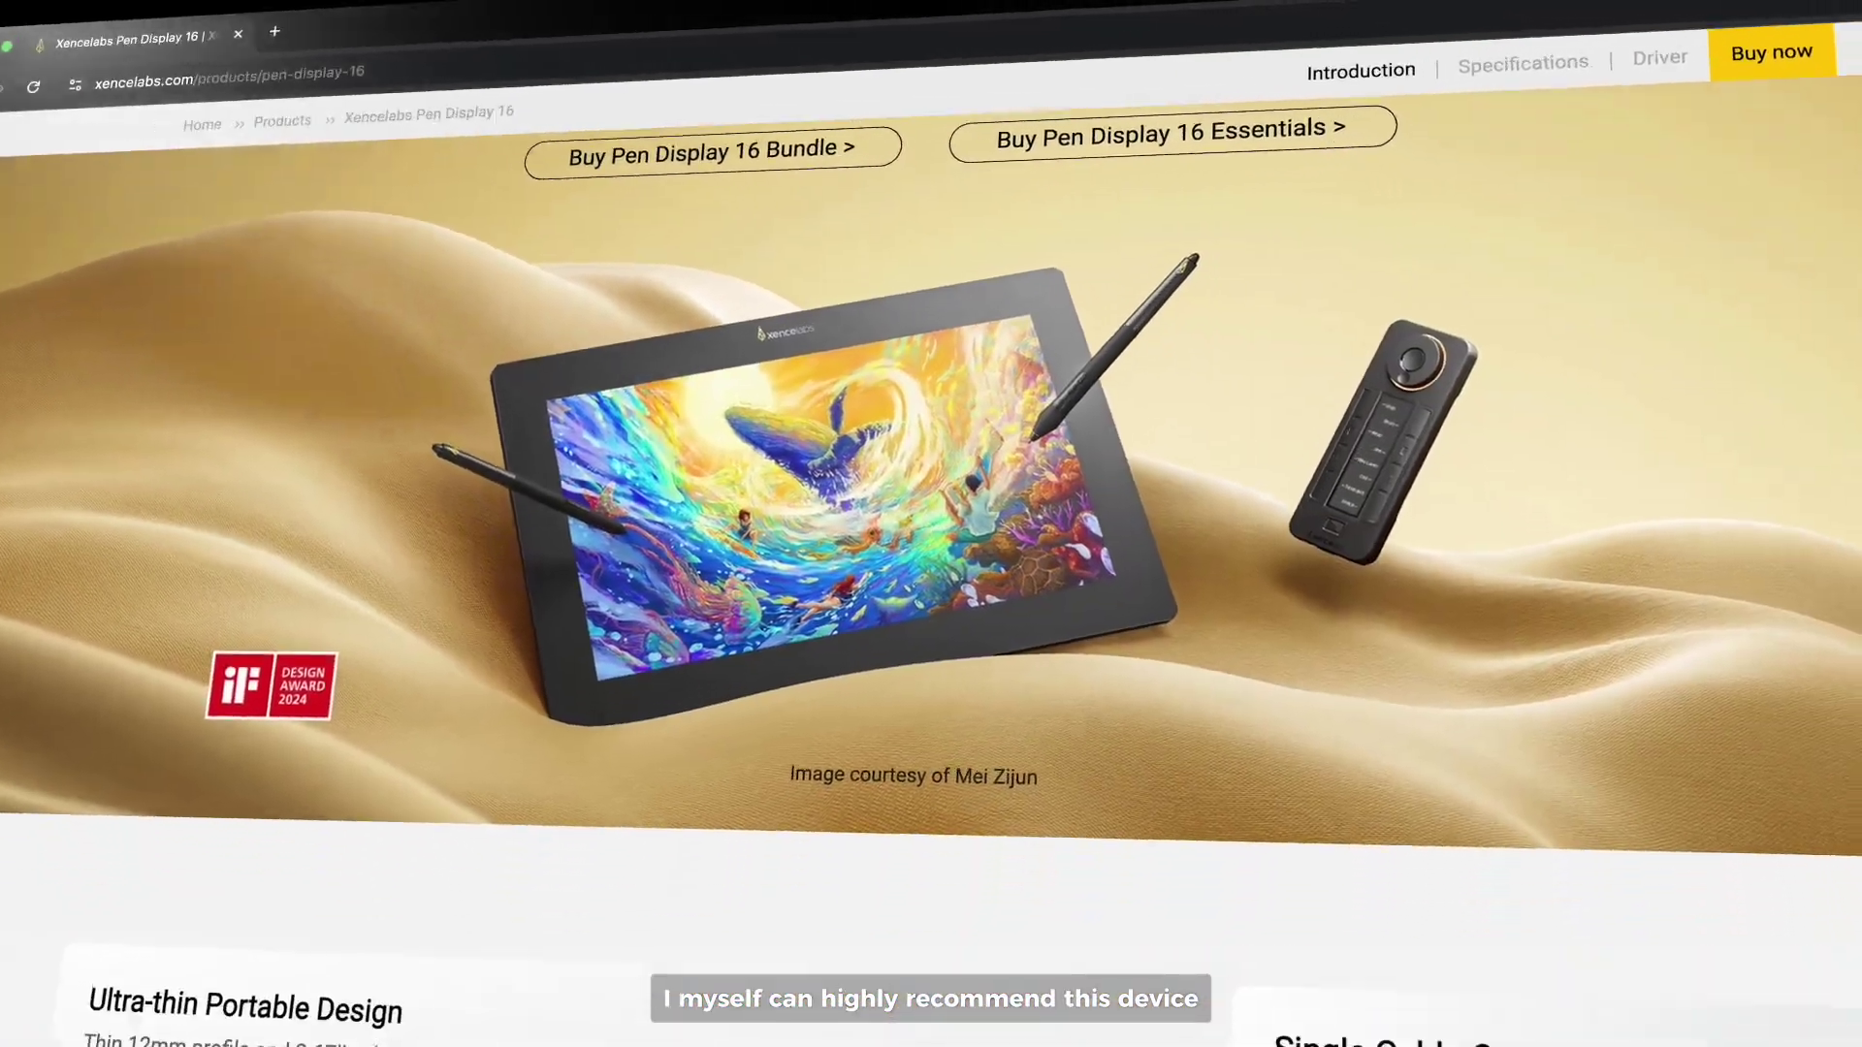
Browse the Pen Display 16 page, then open and scroll the Digital Art Challenge submission form
{"action": "scroll", "coordinate": [1806, 333], "scroll_direction": "down", "scroll_amount": 5}
{"action": "scroll", "coordinate": [1736, 354], "scroll_direction": "down", "scroll_amount": 5}
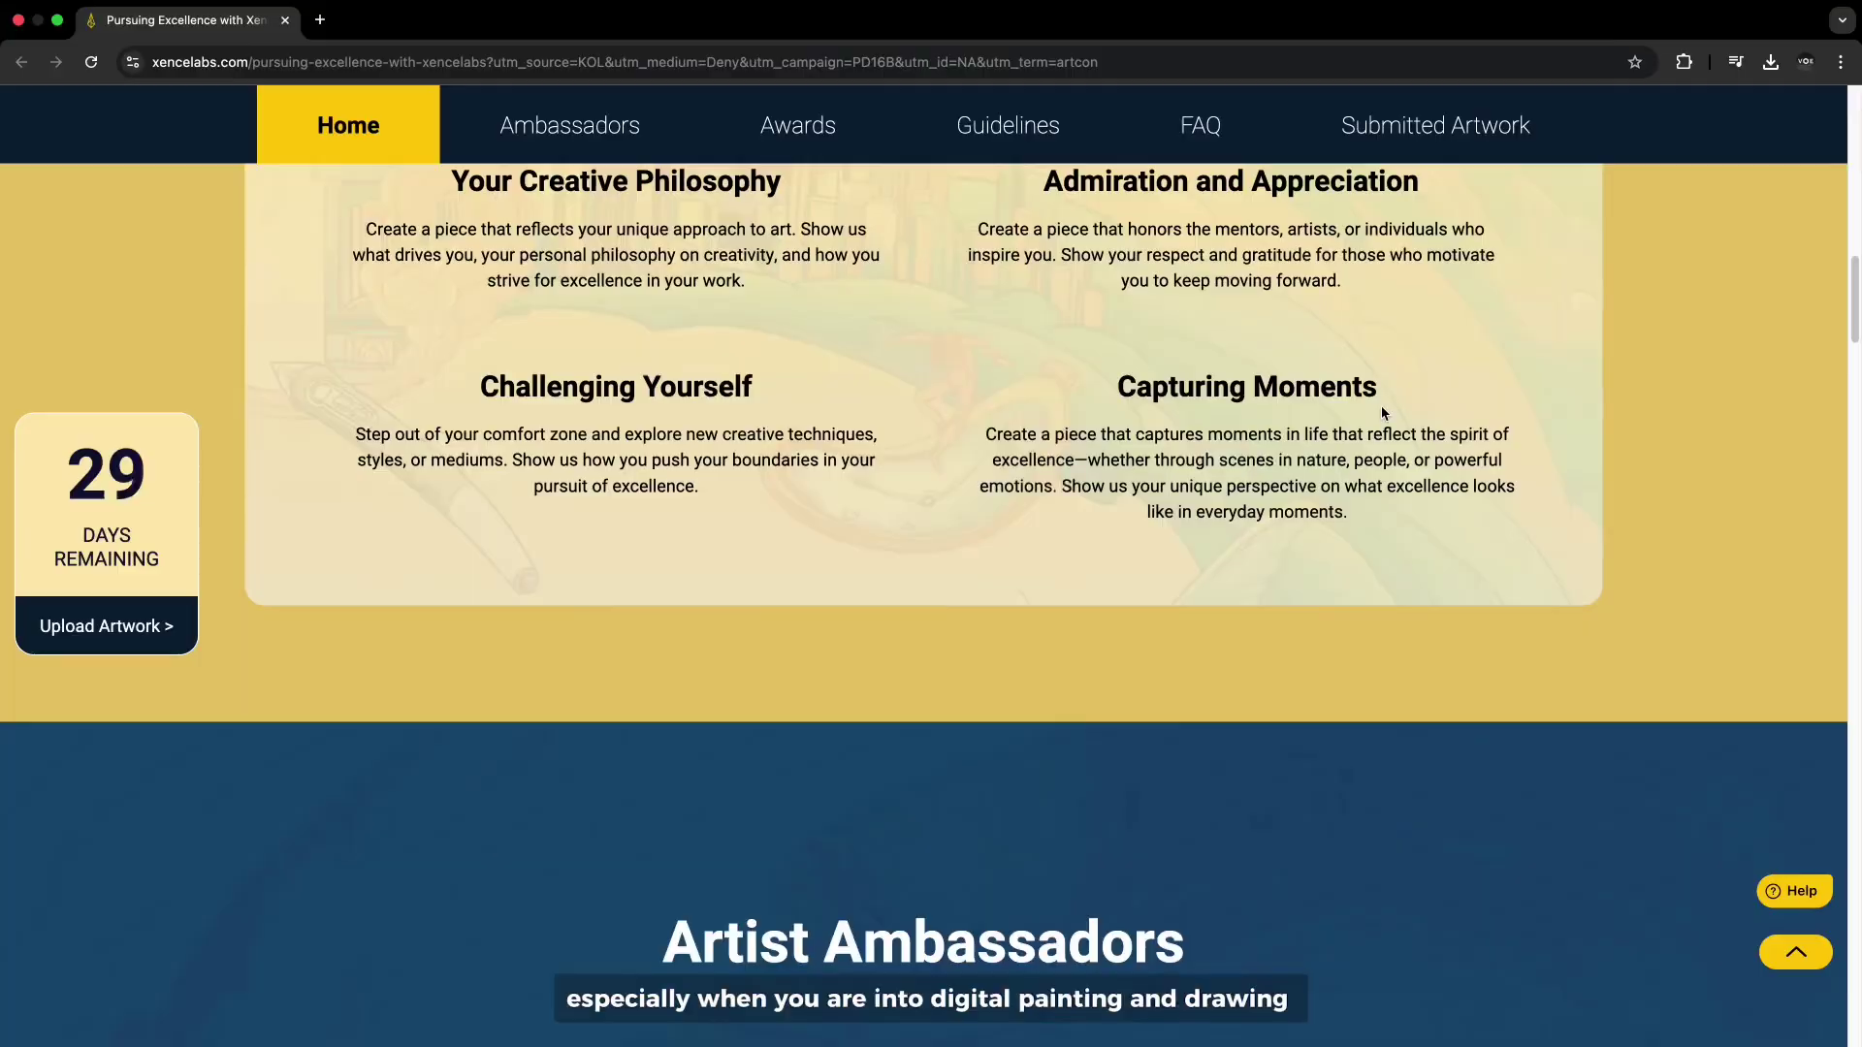
{"action": "scroll", "coordinate": [1381, 412], "scroll_direction": "up", "scroll_amount": 15}
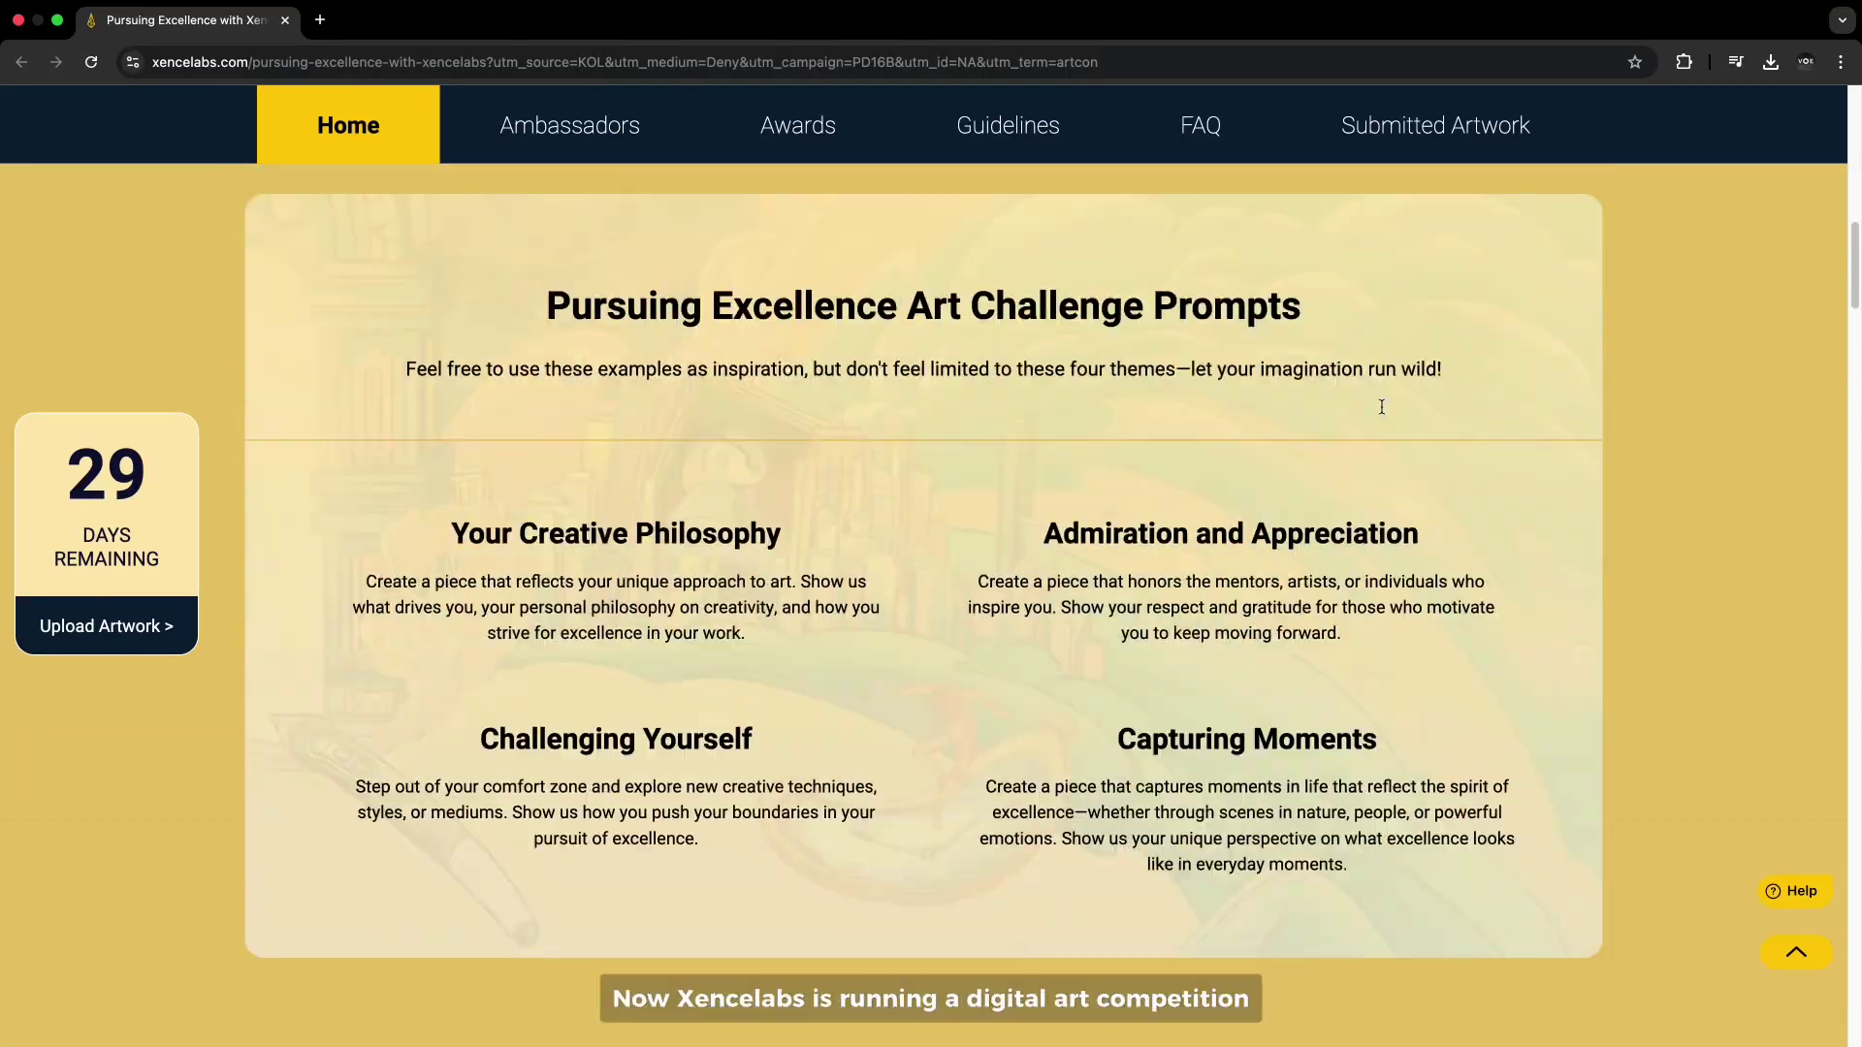
{"action": "scroll", "coordinate": [1381, 407], "scroll_direction": "up", "scroll_amount": 3}
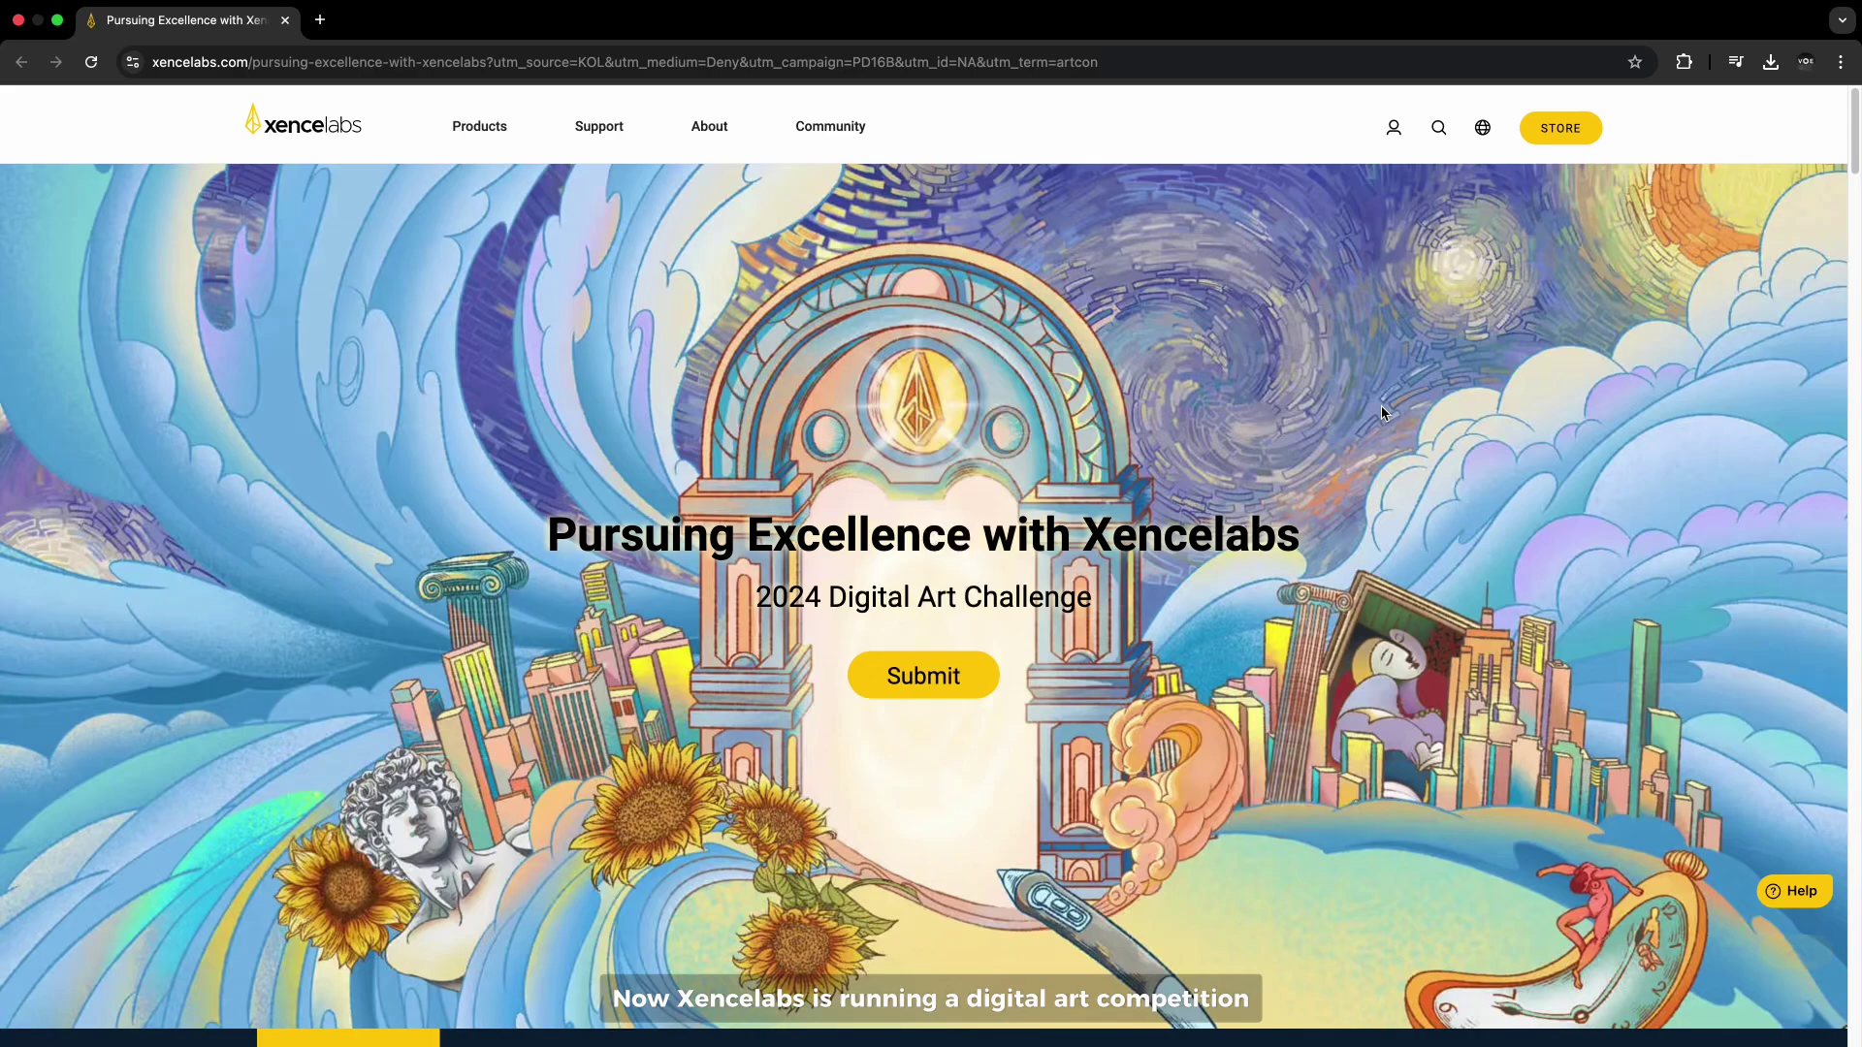
{"action": "left_click", "coordinate": [973, 671]}
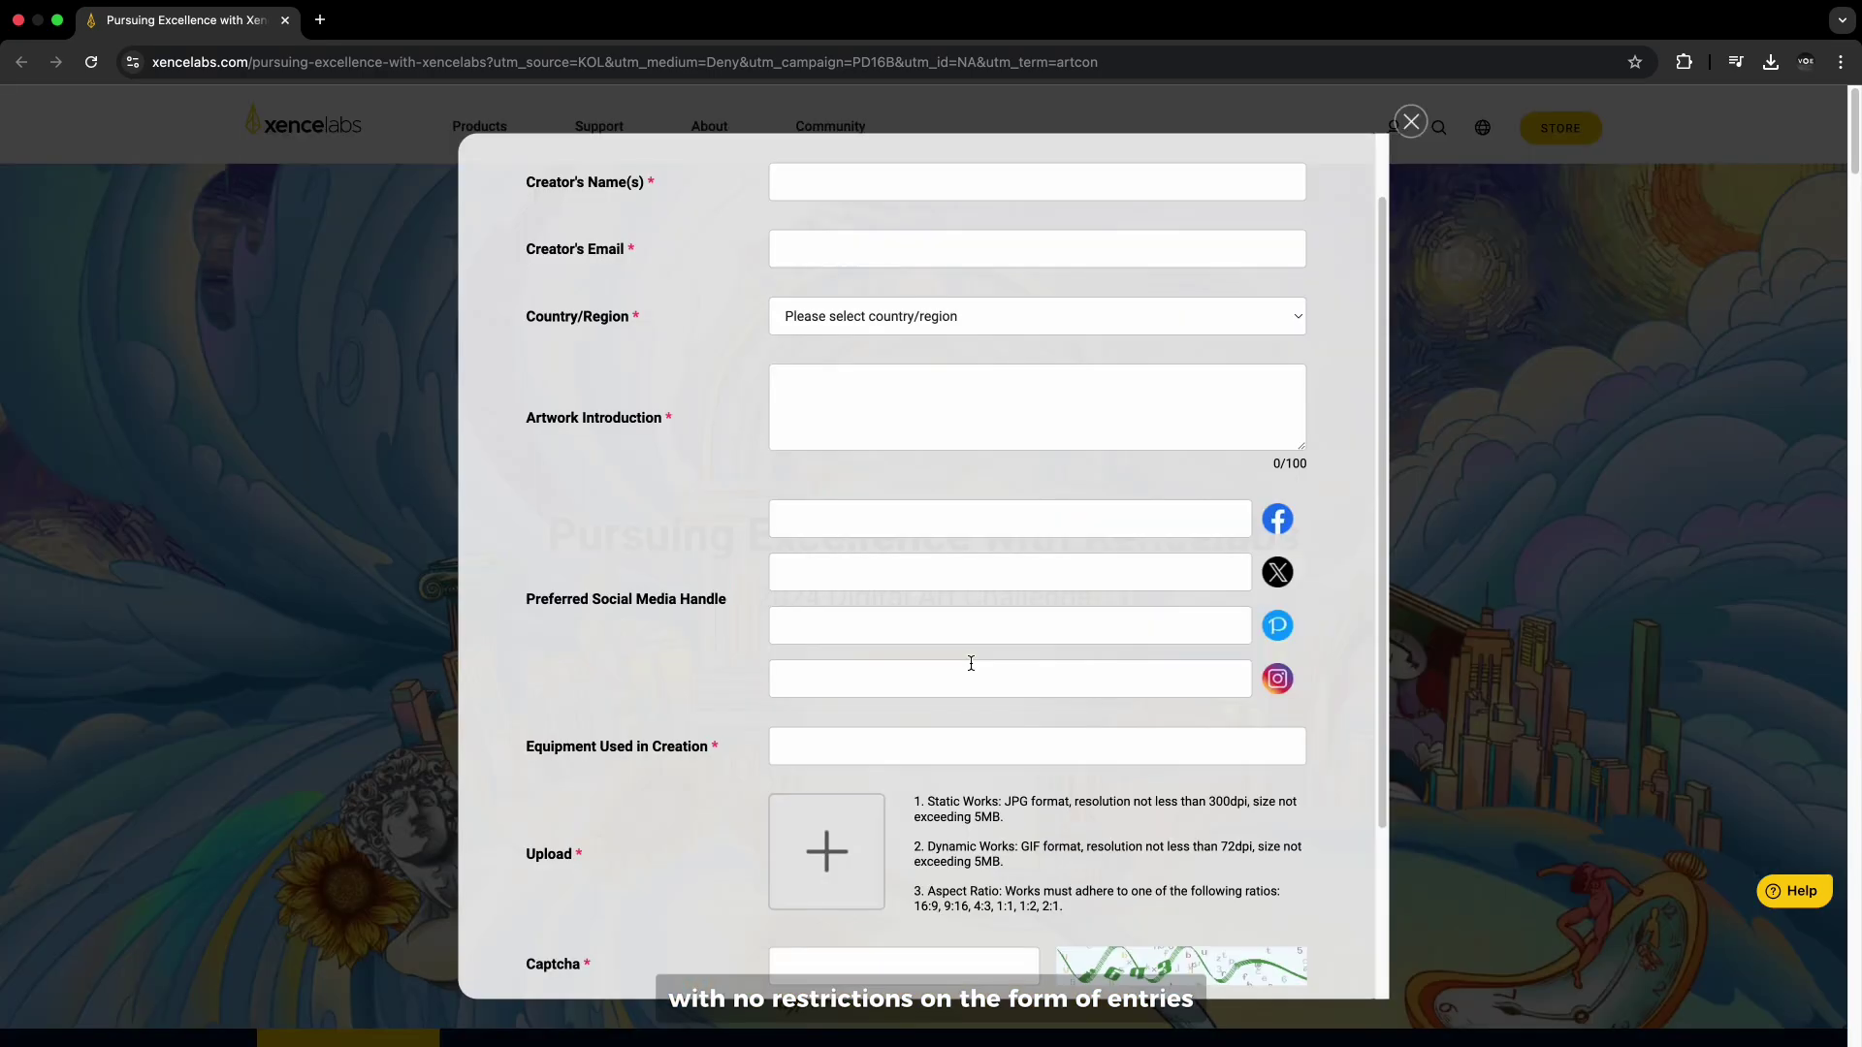
{"action": "scroll", "coordinate": [971, 663], "scroll_direction": "down", "scroll_amount": 5}
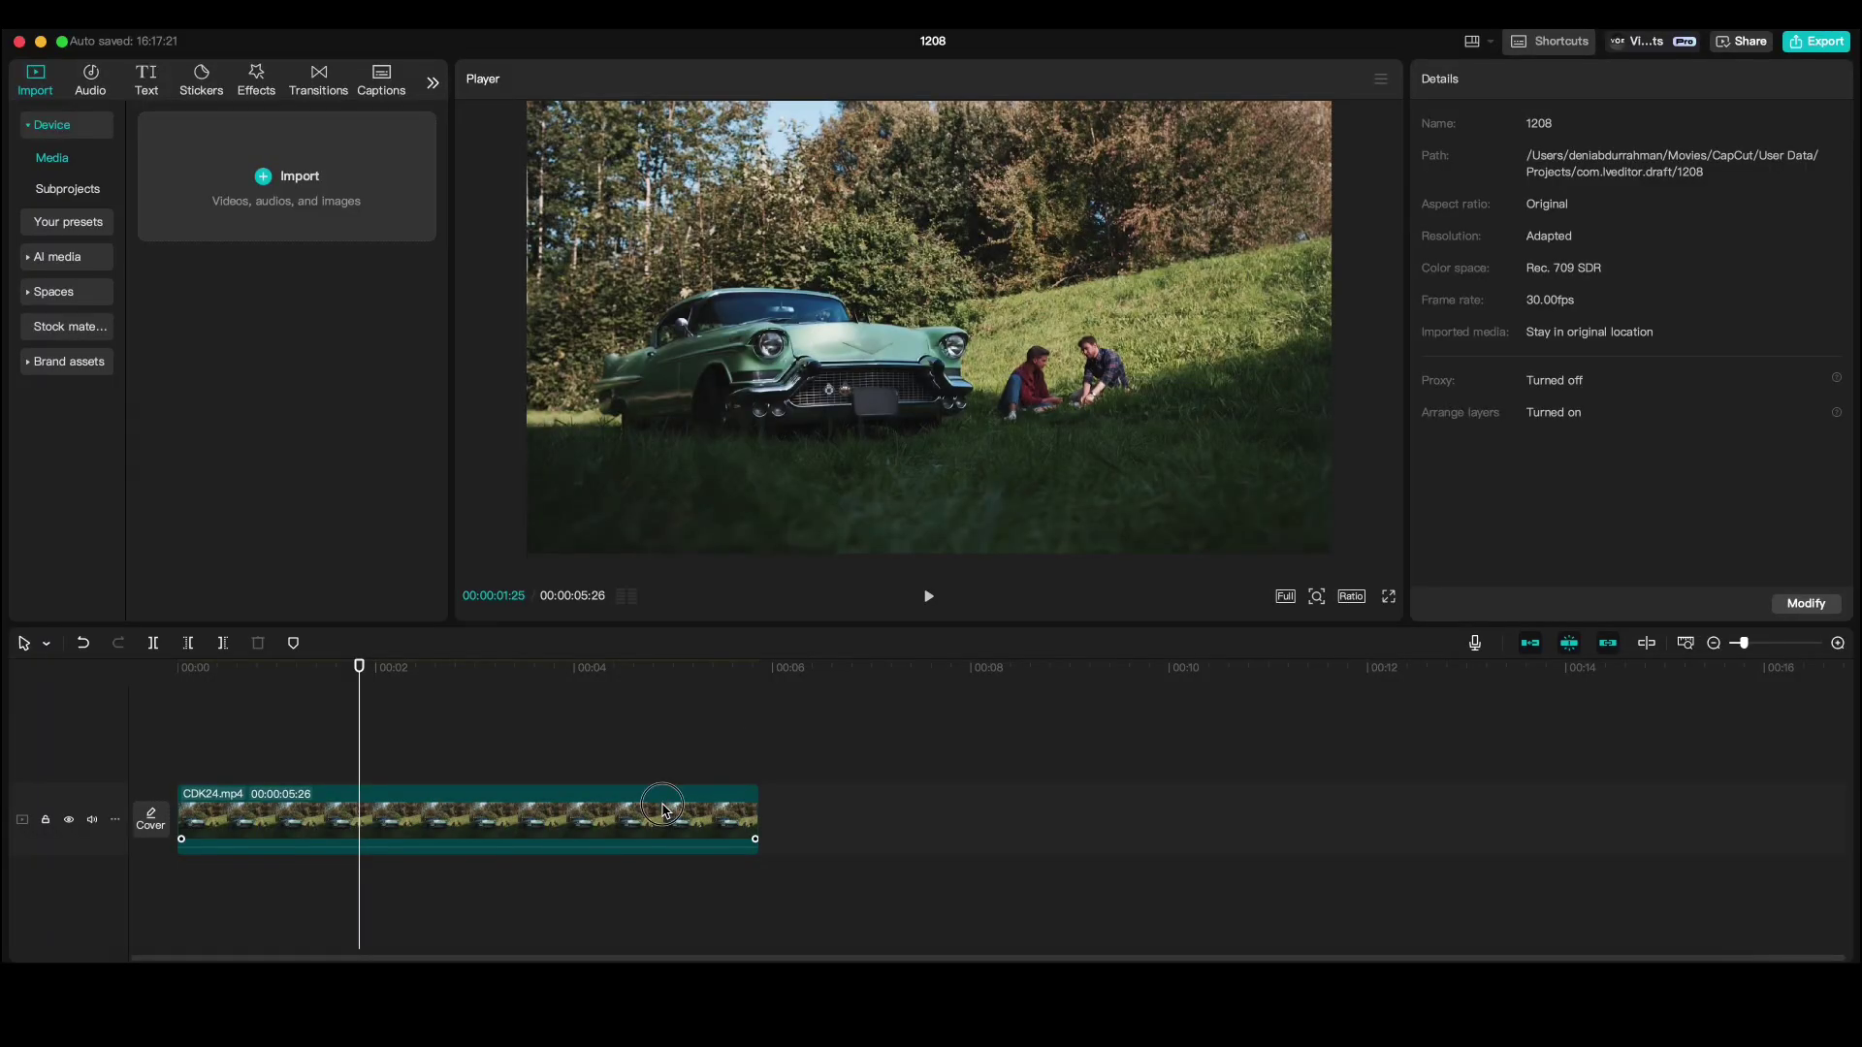
Enable AI remove on CDK24.mp4, return to 00:00, and ready the size-22 removal brush
{"action": "left_click", "coordinate": [662, 810]}
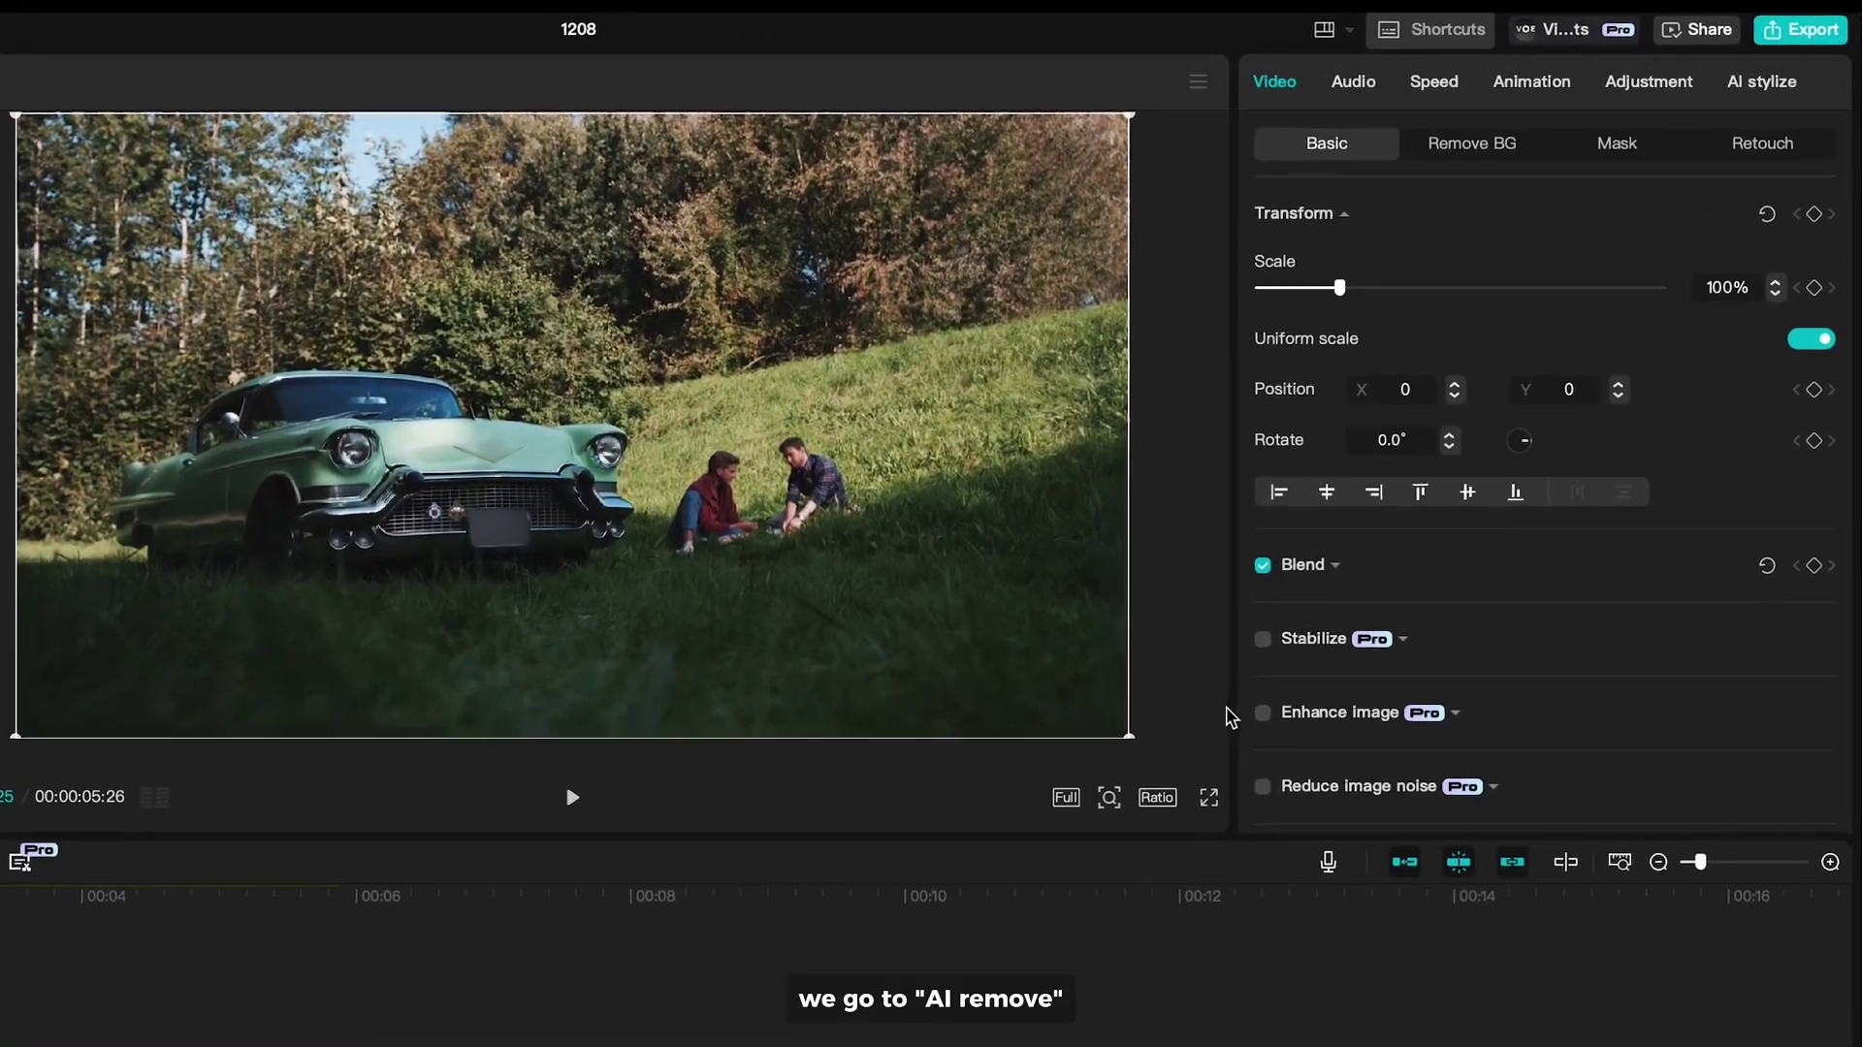
{"action": "scroll", "coordinate": [1246, 699], "scroll_direction": "down", "scroll_amount": 10}
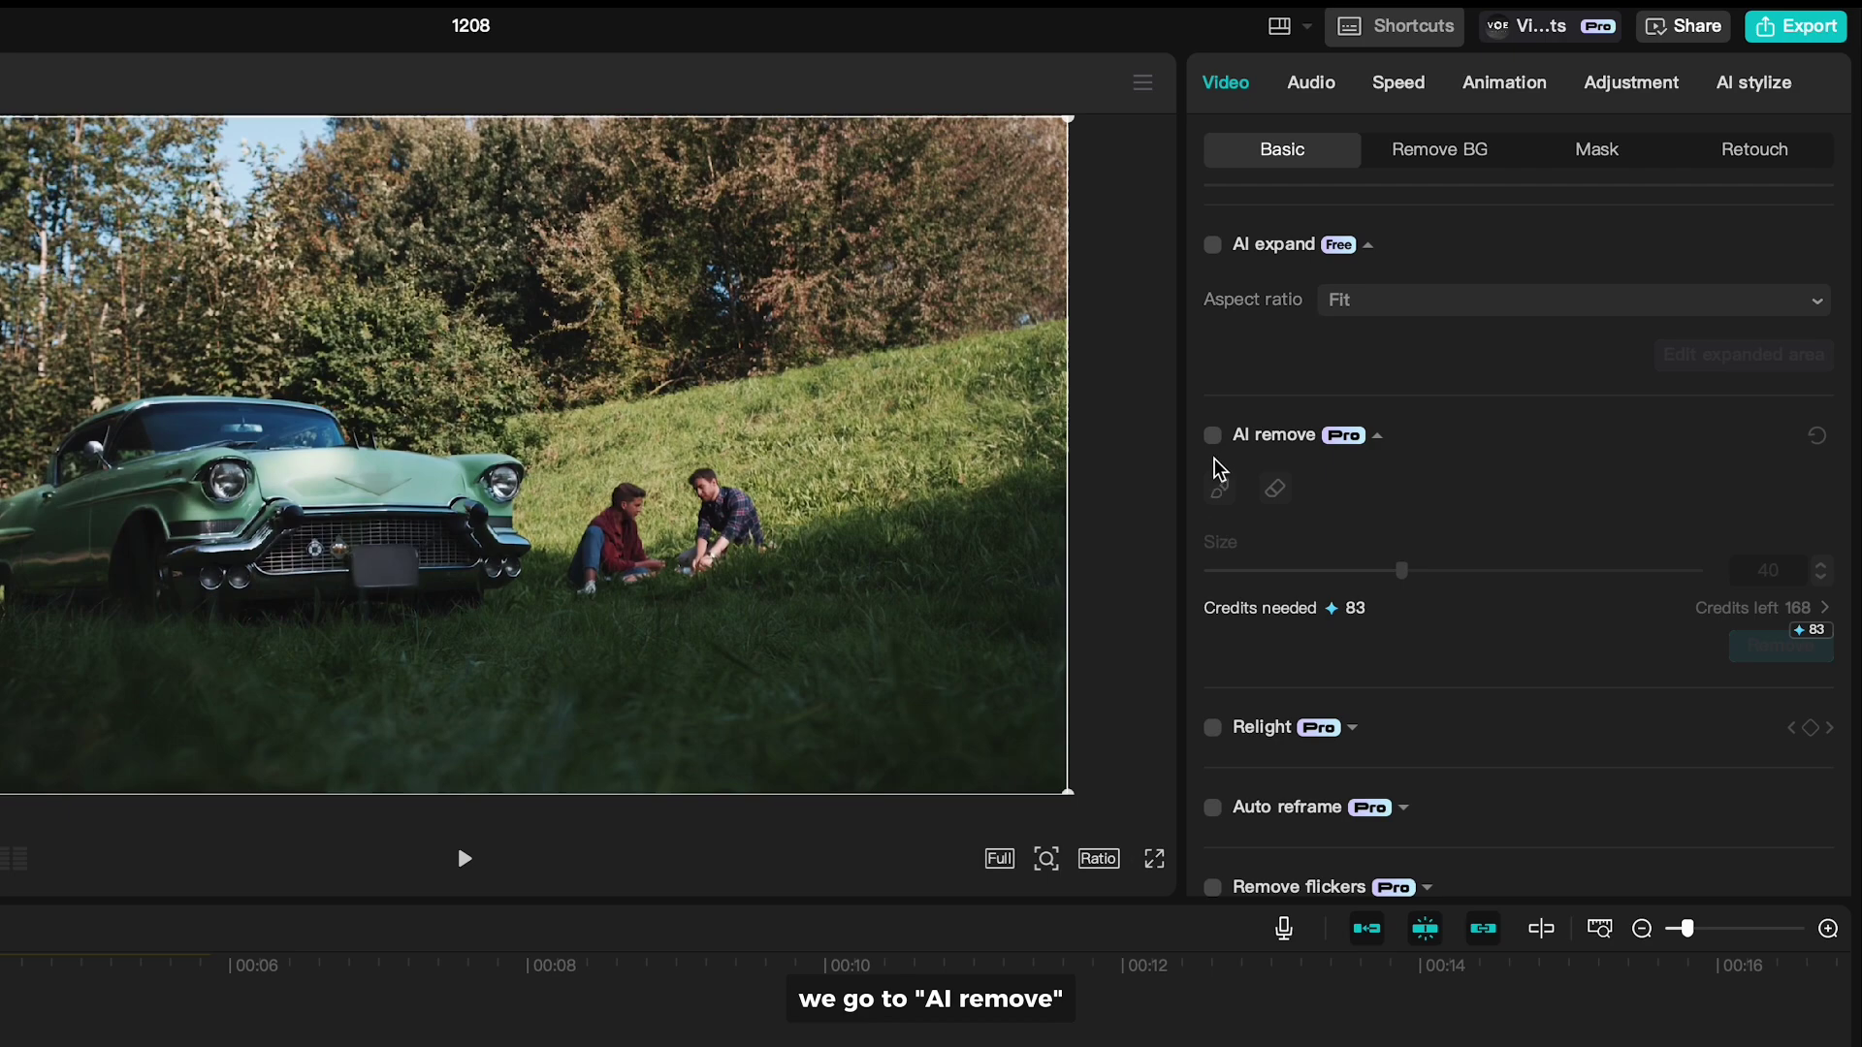
{"action": "left_click", "coordinate": [1213, 437]}
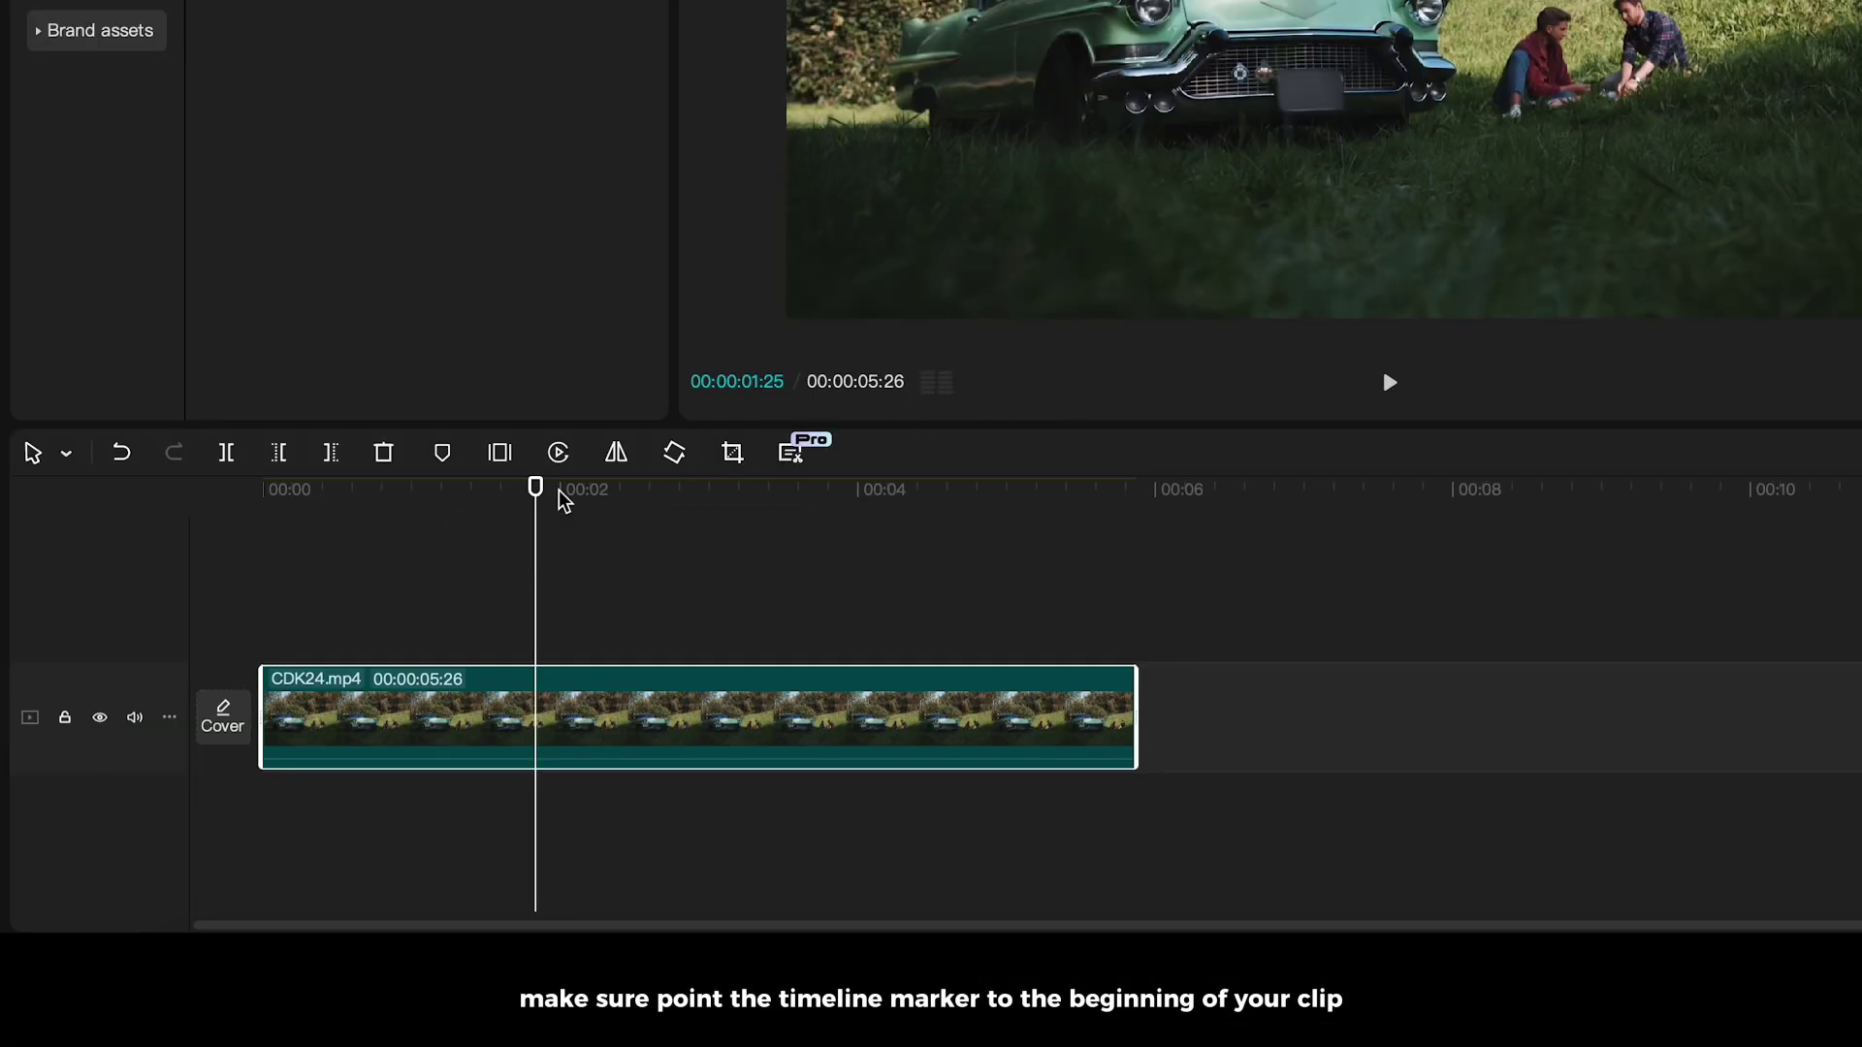
{"action": "left_click_drag", "start_coordinate": [536, 491], "coordinate": [268, 529]}
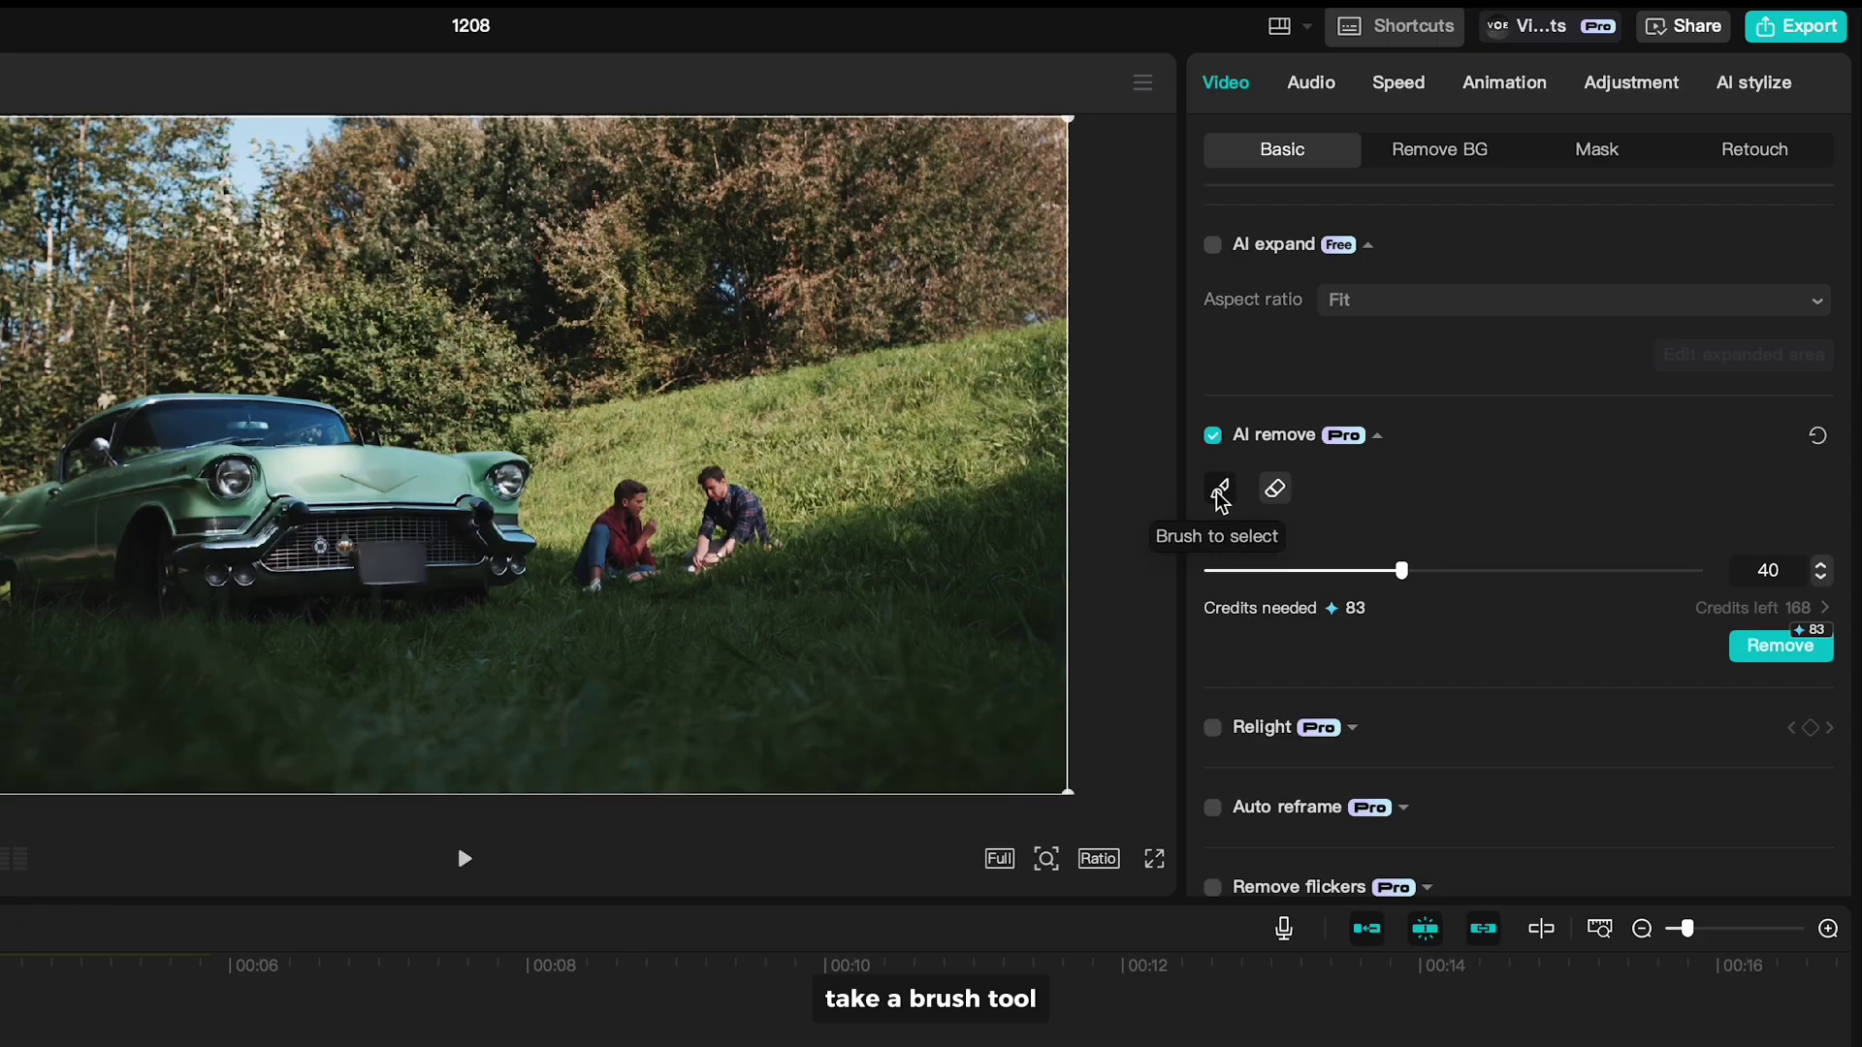
{"action": "left_click", "coordinate": [1219, 492]}
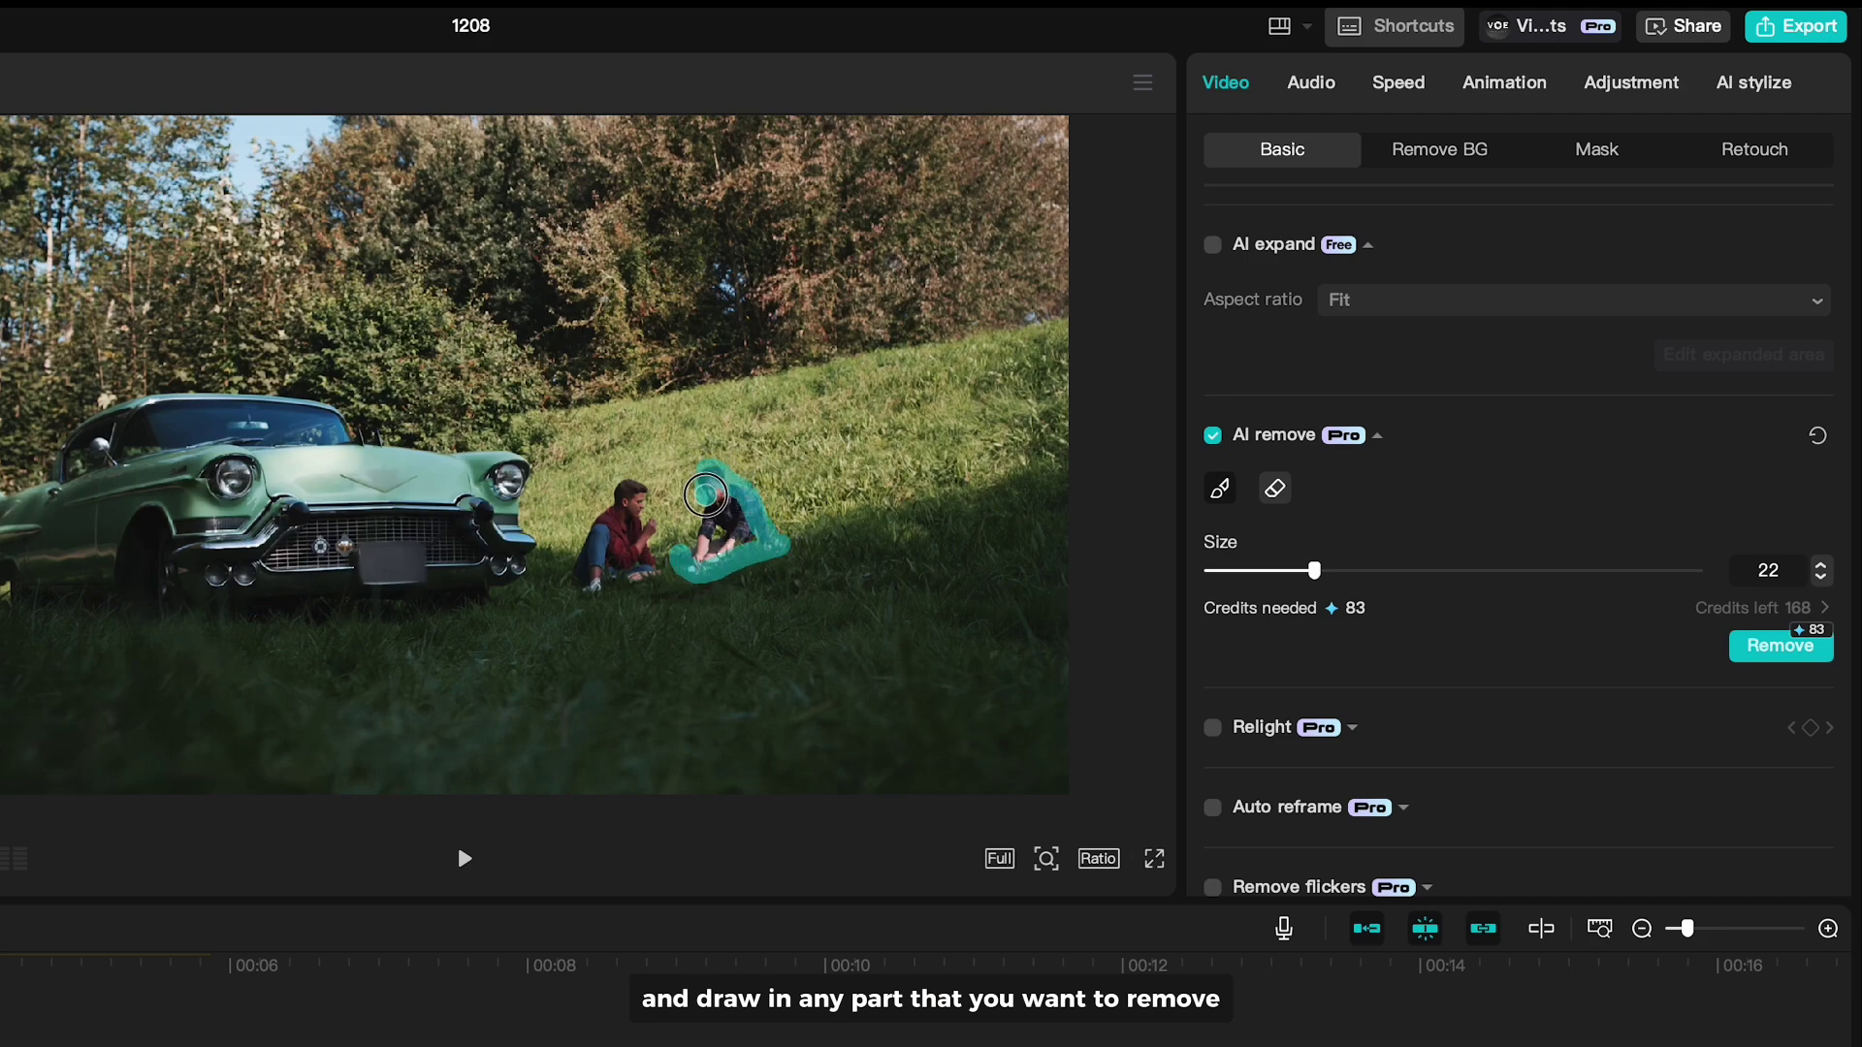
Brush over the right-hand man in the plaid shirt, then play back the result
{"action": "mouse_move", "coordinate": [691, 556]}
{"action": "left_mouse_down"}
{"action": "mouse_move", "coordinate": [743, 542]}
{"action": "mouse_move", "coordinate": [716, 491]}
{"action": "mouse_move", "coordinate": [705, 545]}
{"action": "left_mouse_up"}
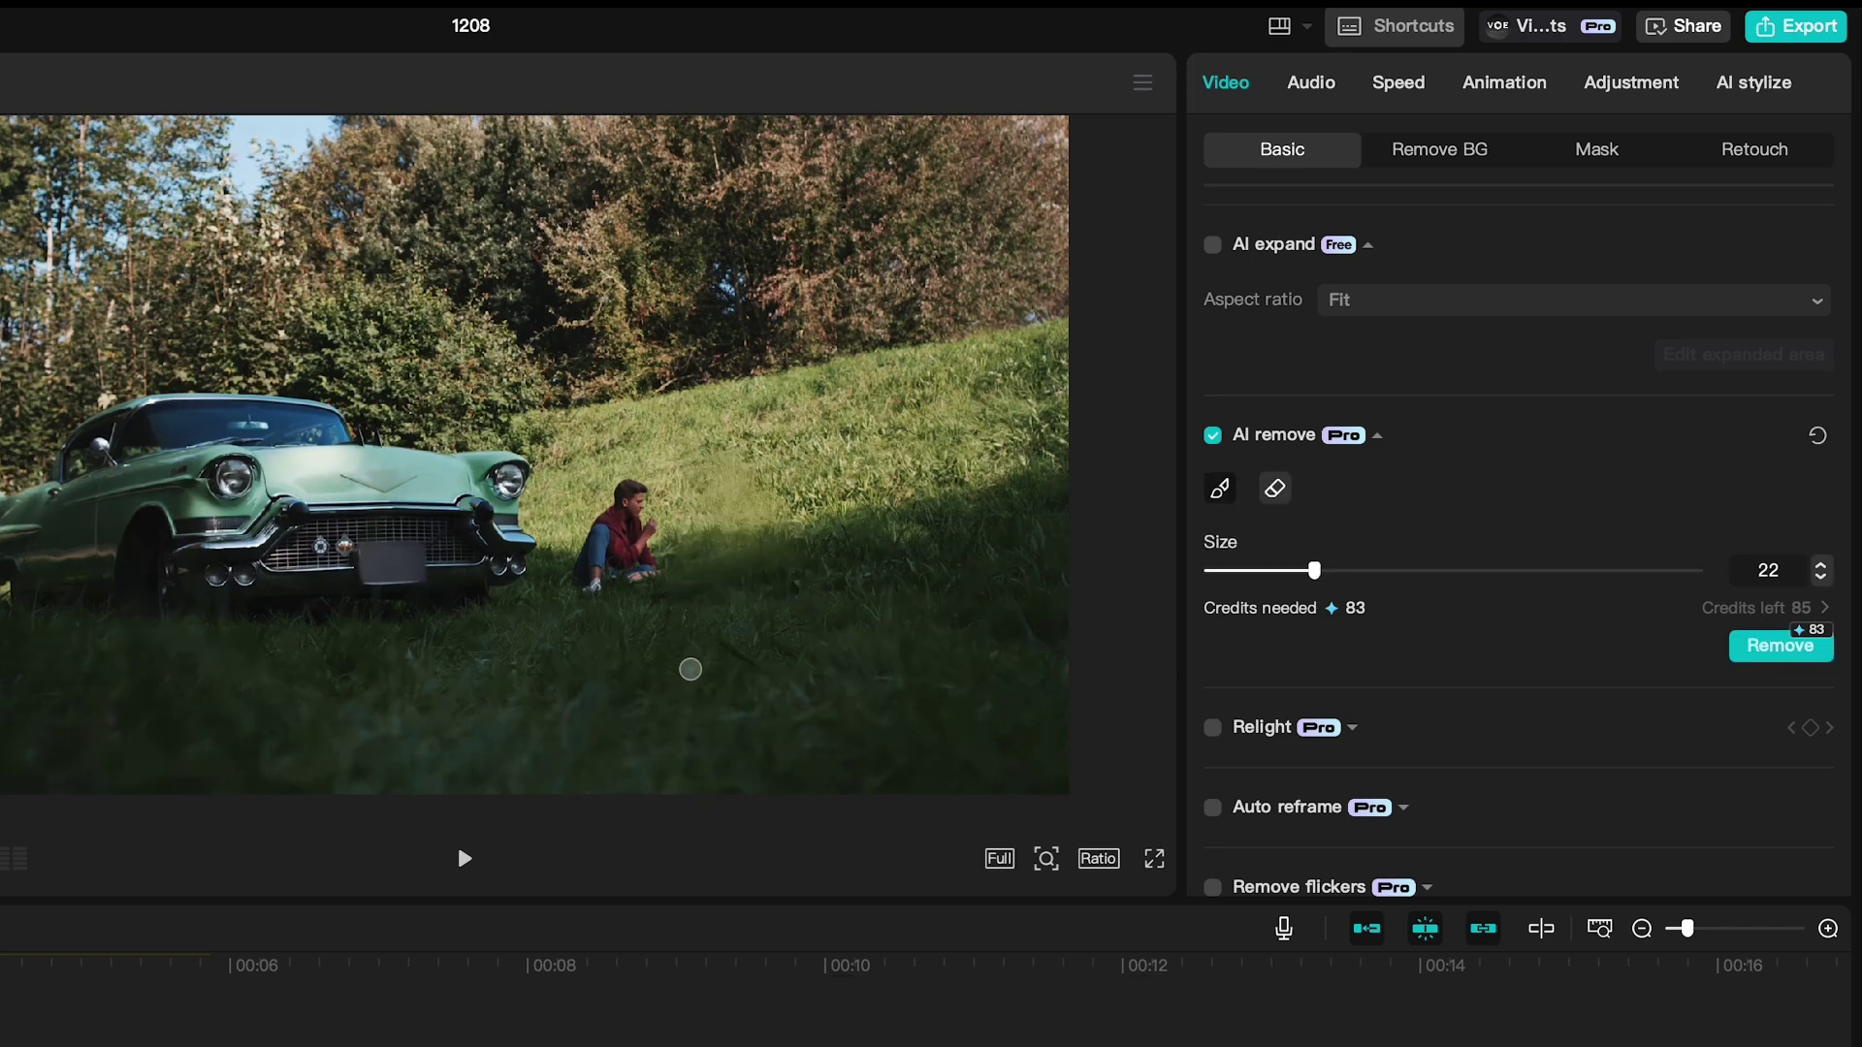
{"action": "left_click", "coordinate": [465, 859]}
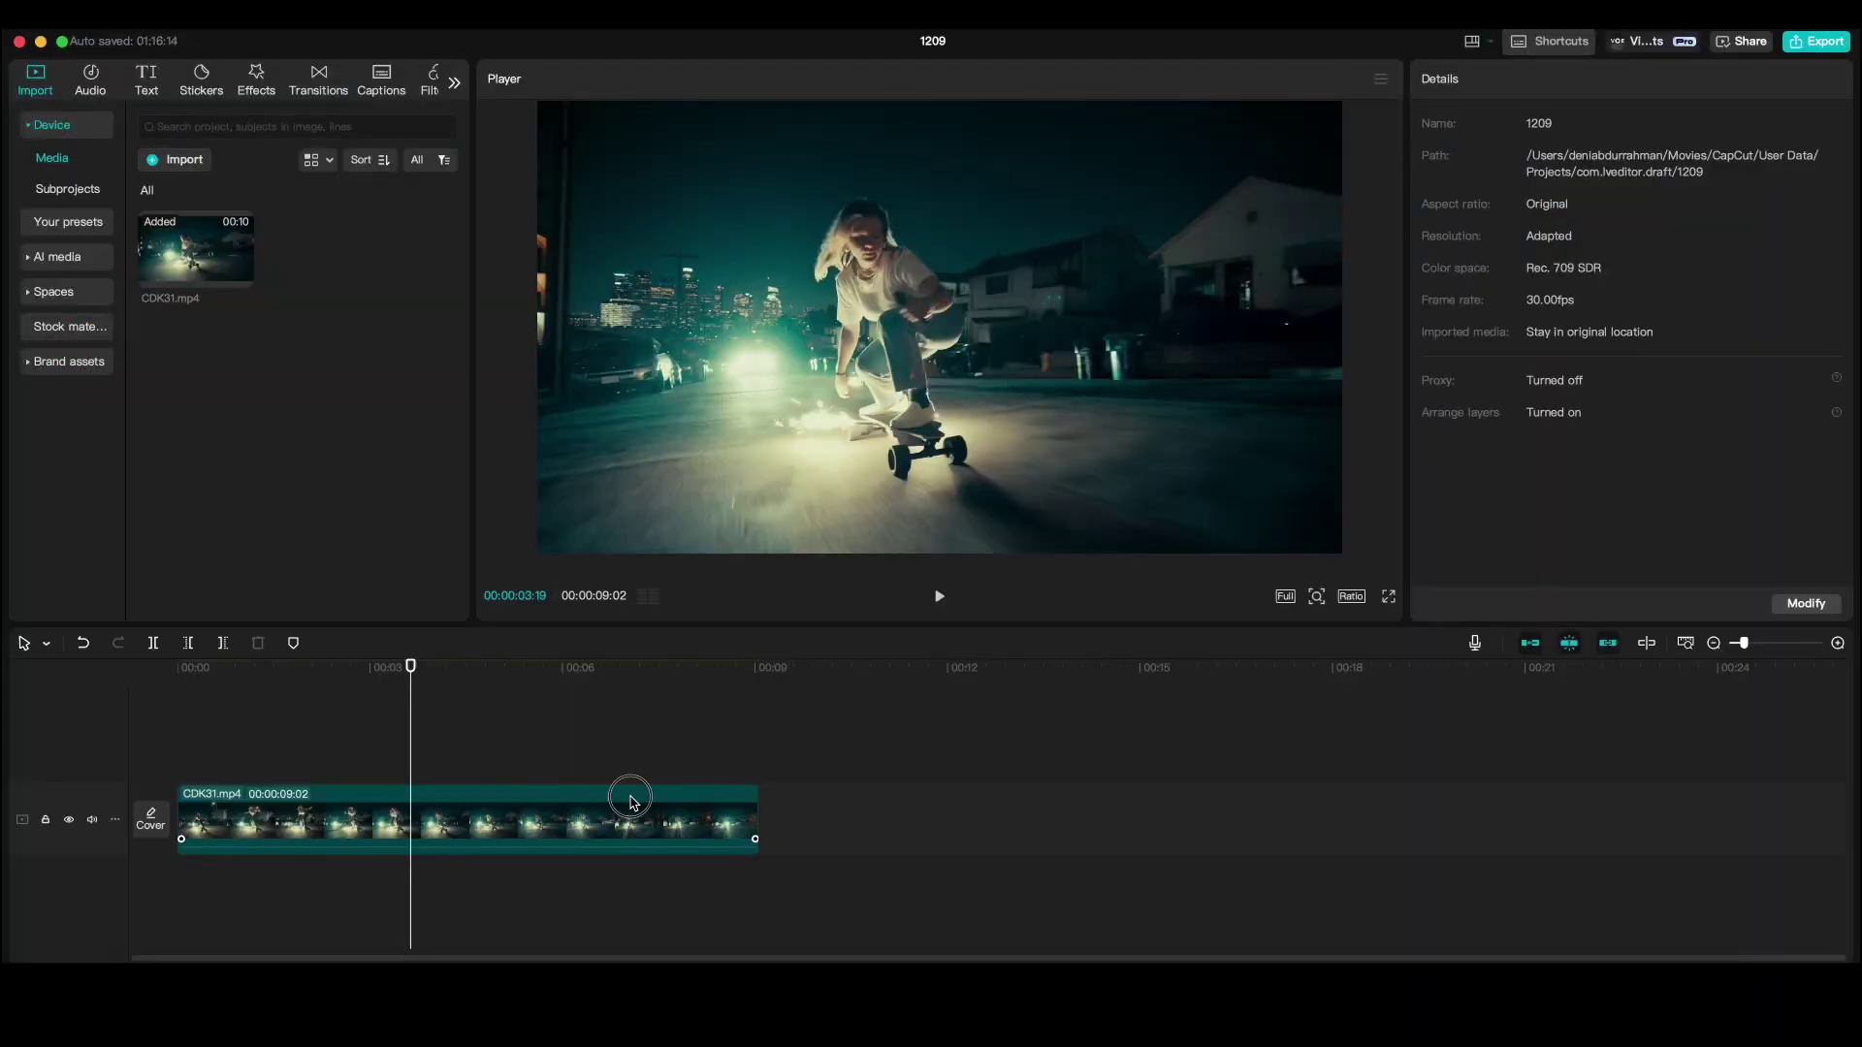
Turn on Camera tracking for the skater clip in its Video properties
{"action": "left_click", "coordinate": [630, 801]}
{"action": "scroll", "coordinate": [1618, 555], "scroll_direction": "down", "scroll_amount": 10}
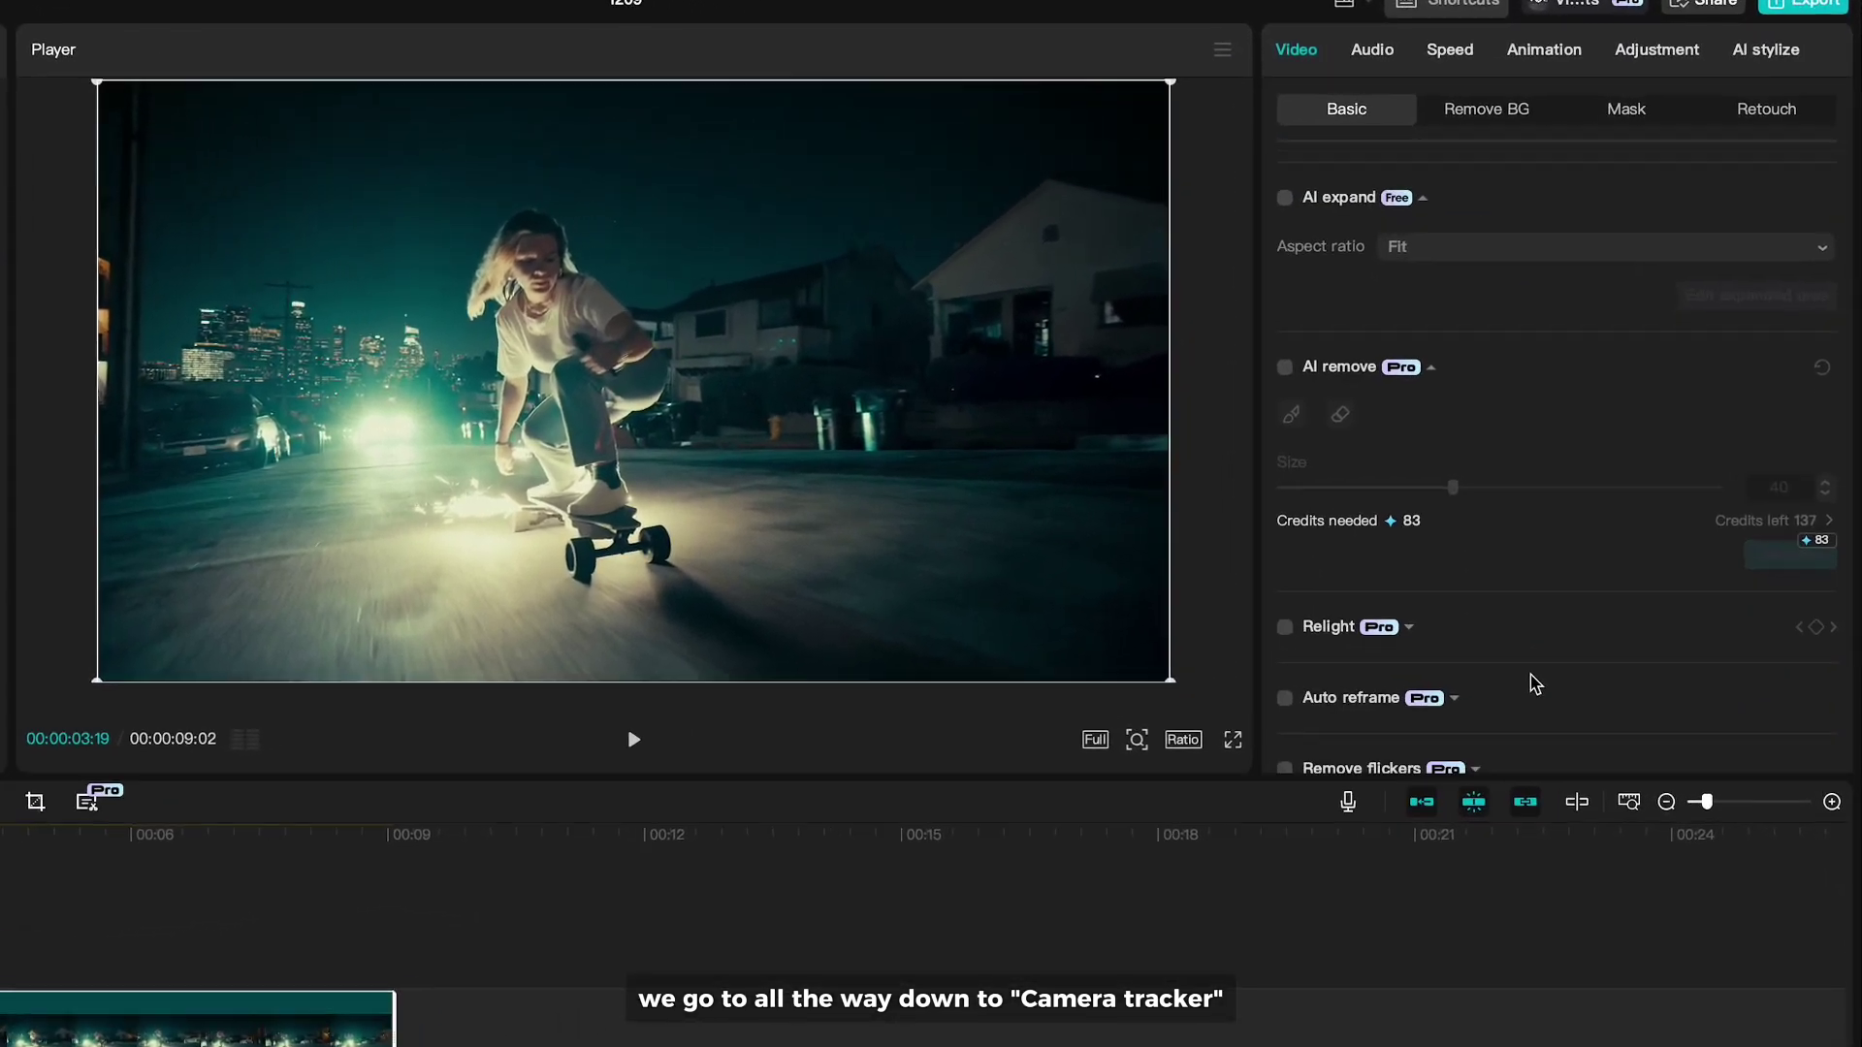
{"action": "scroll", "coordinate": [1535, 683], "scroll_direction": "down", "scroll_amount": 5}
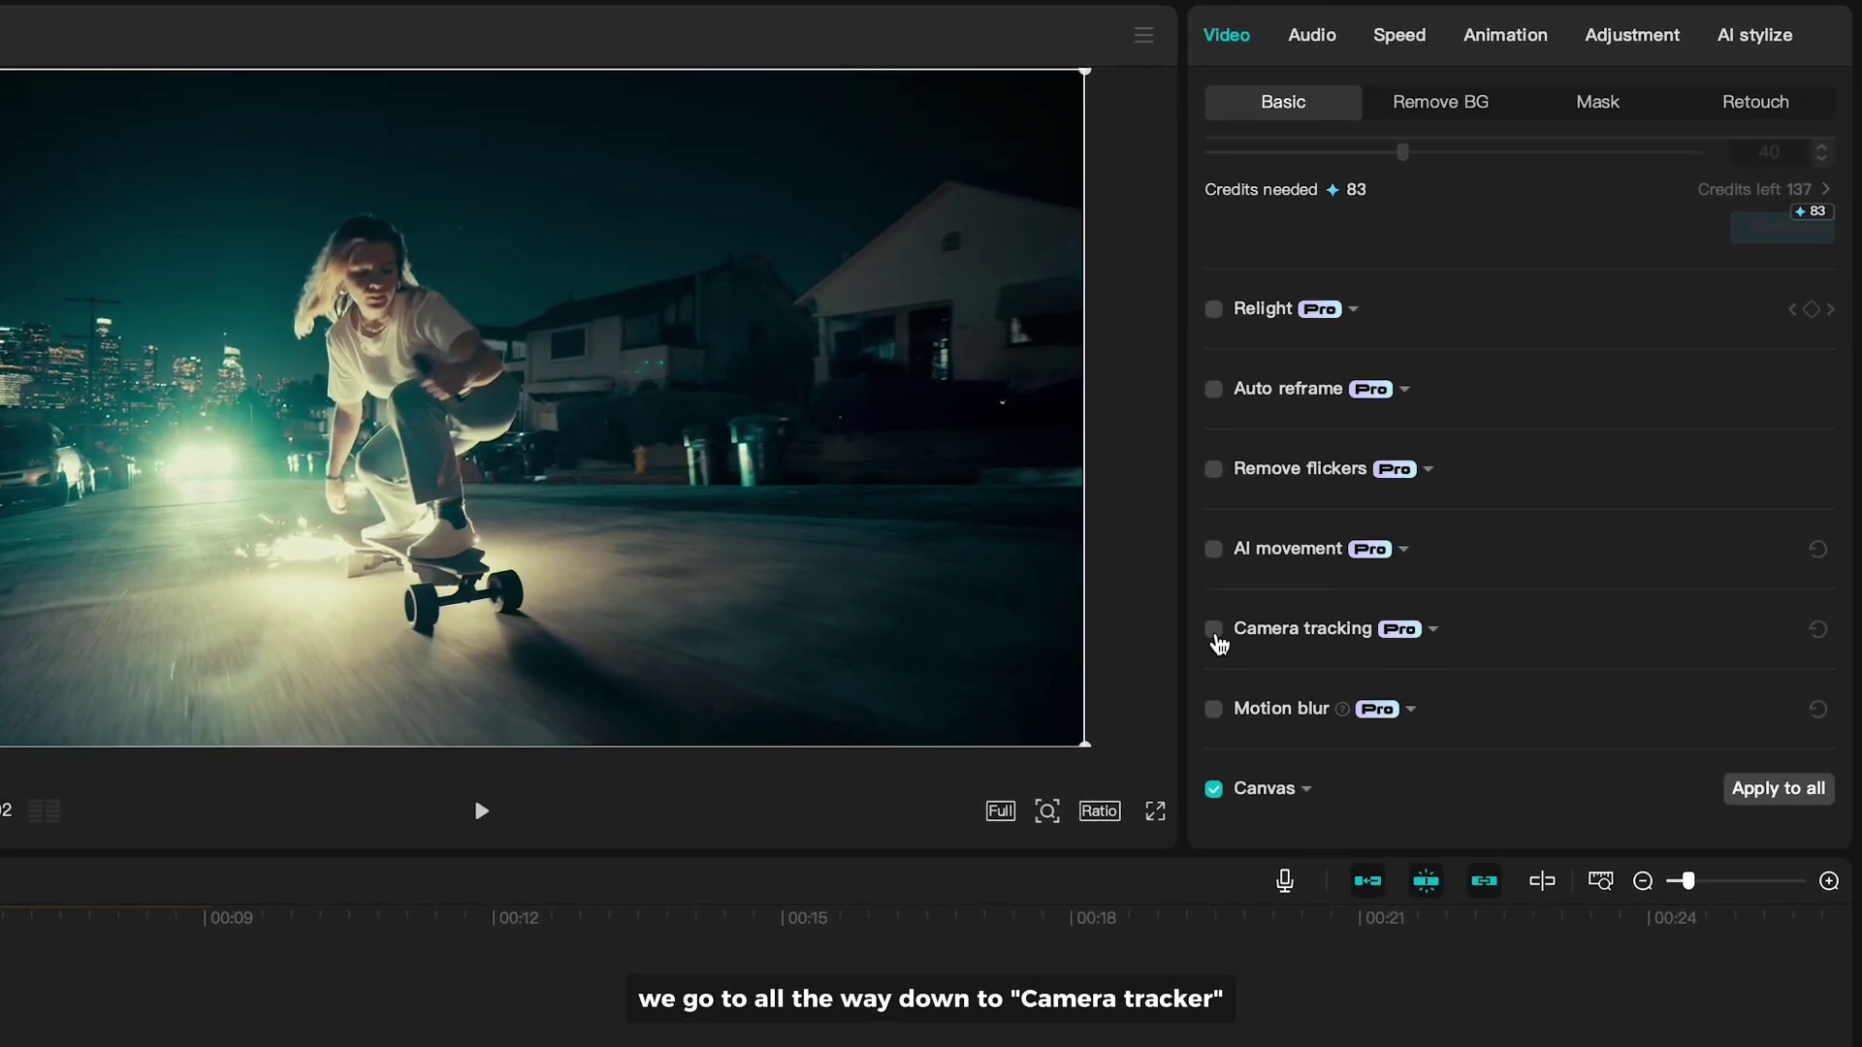
{"action": "left_click", "coordinate": [1213, 629]}
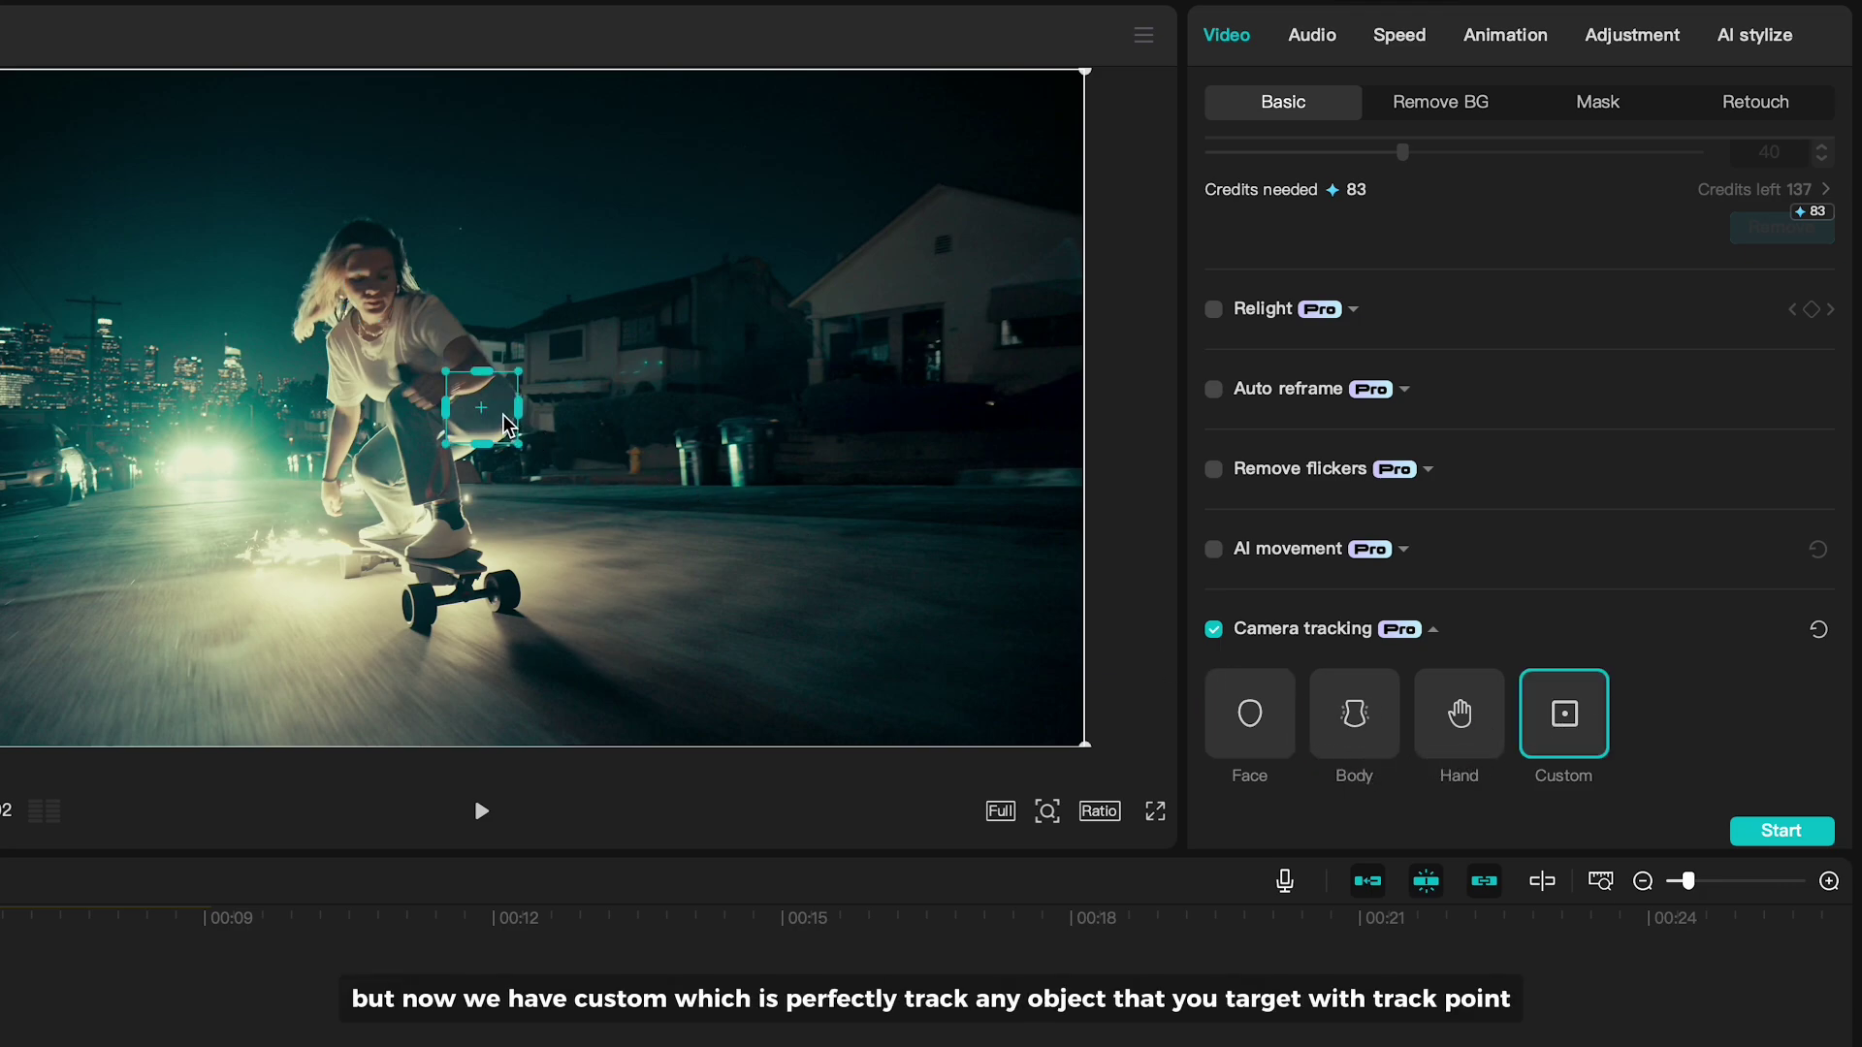
Fit the custom tracking box onto the skateboard's front wheel and preview the result
{"action": "left_click_drag", "start_coordinate": [504, 424], "coordinate": [441, 623]}
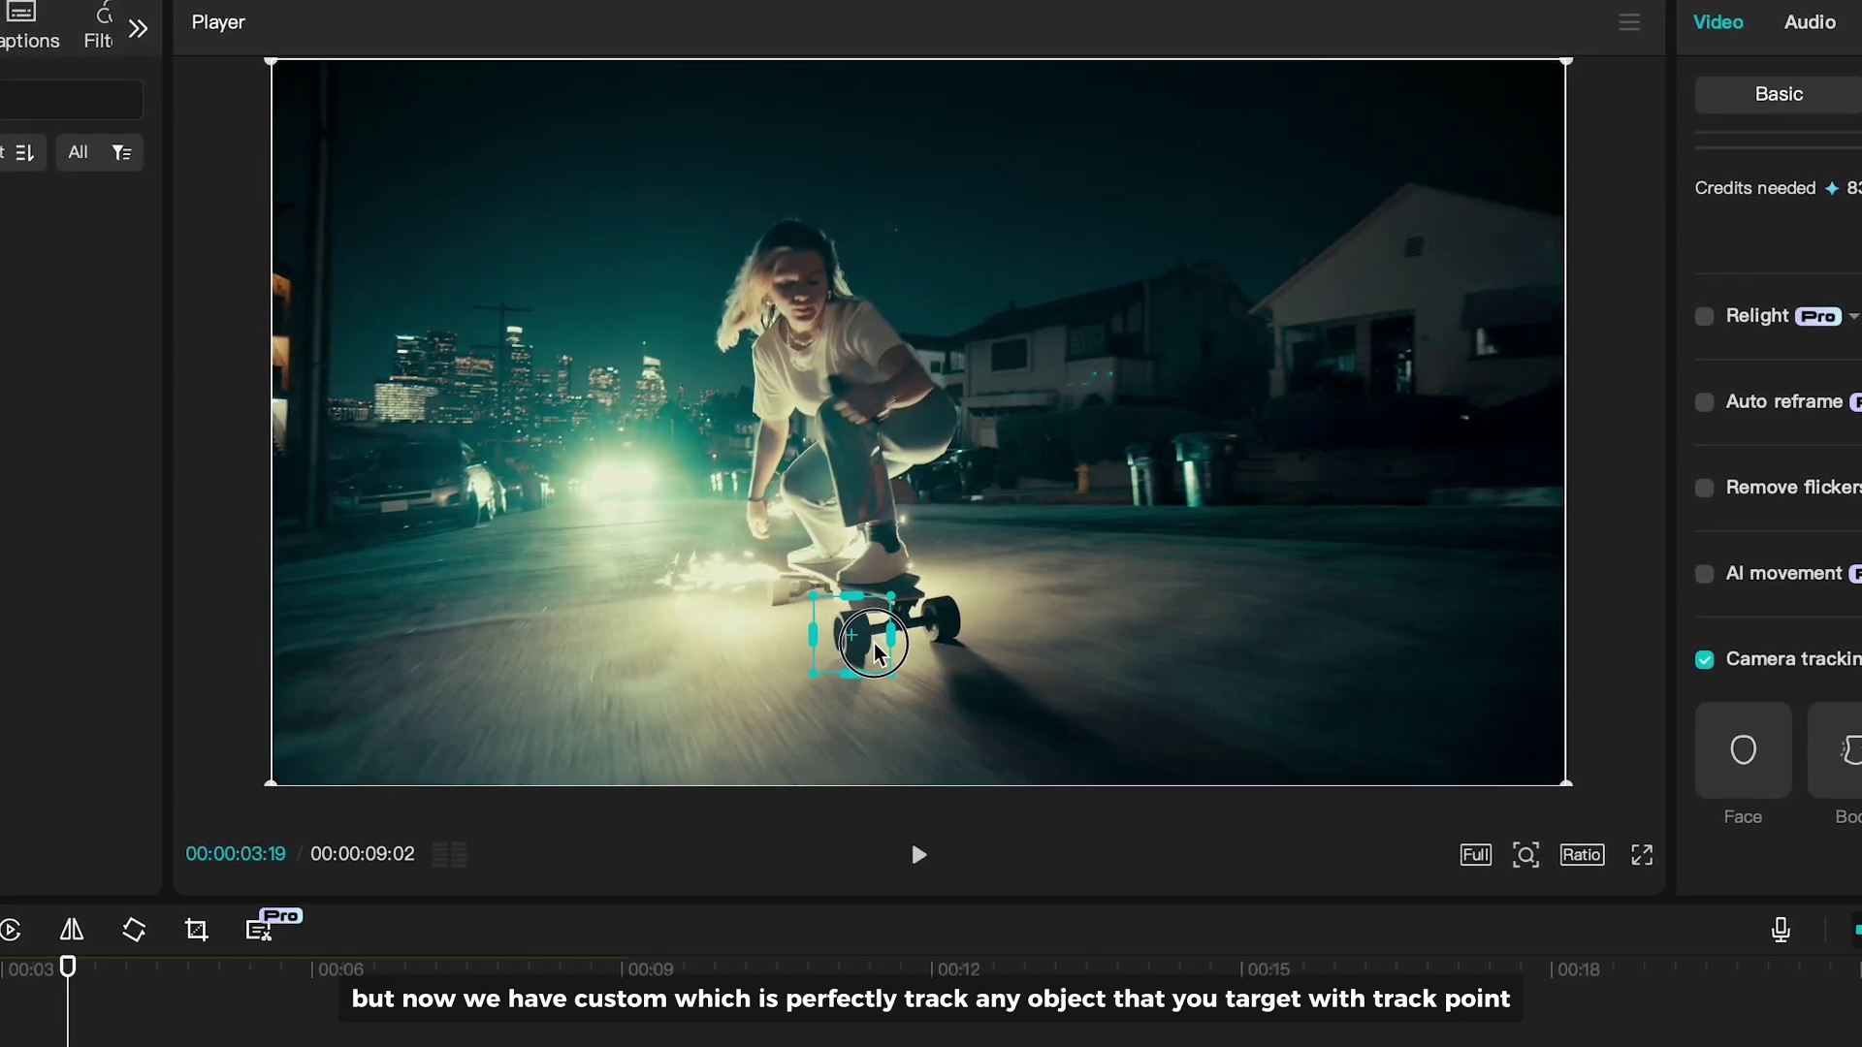
{"action": "left_click_drag", "start_coordinate": [895, 638], "coordinate": [857, 601]}
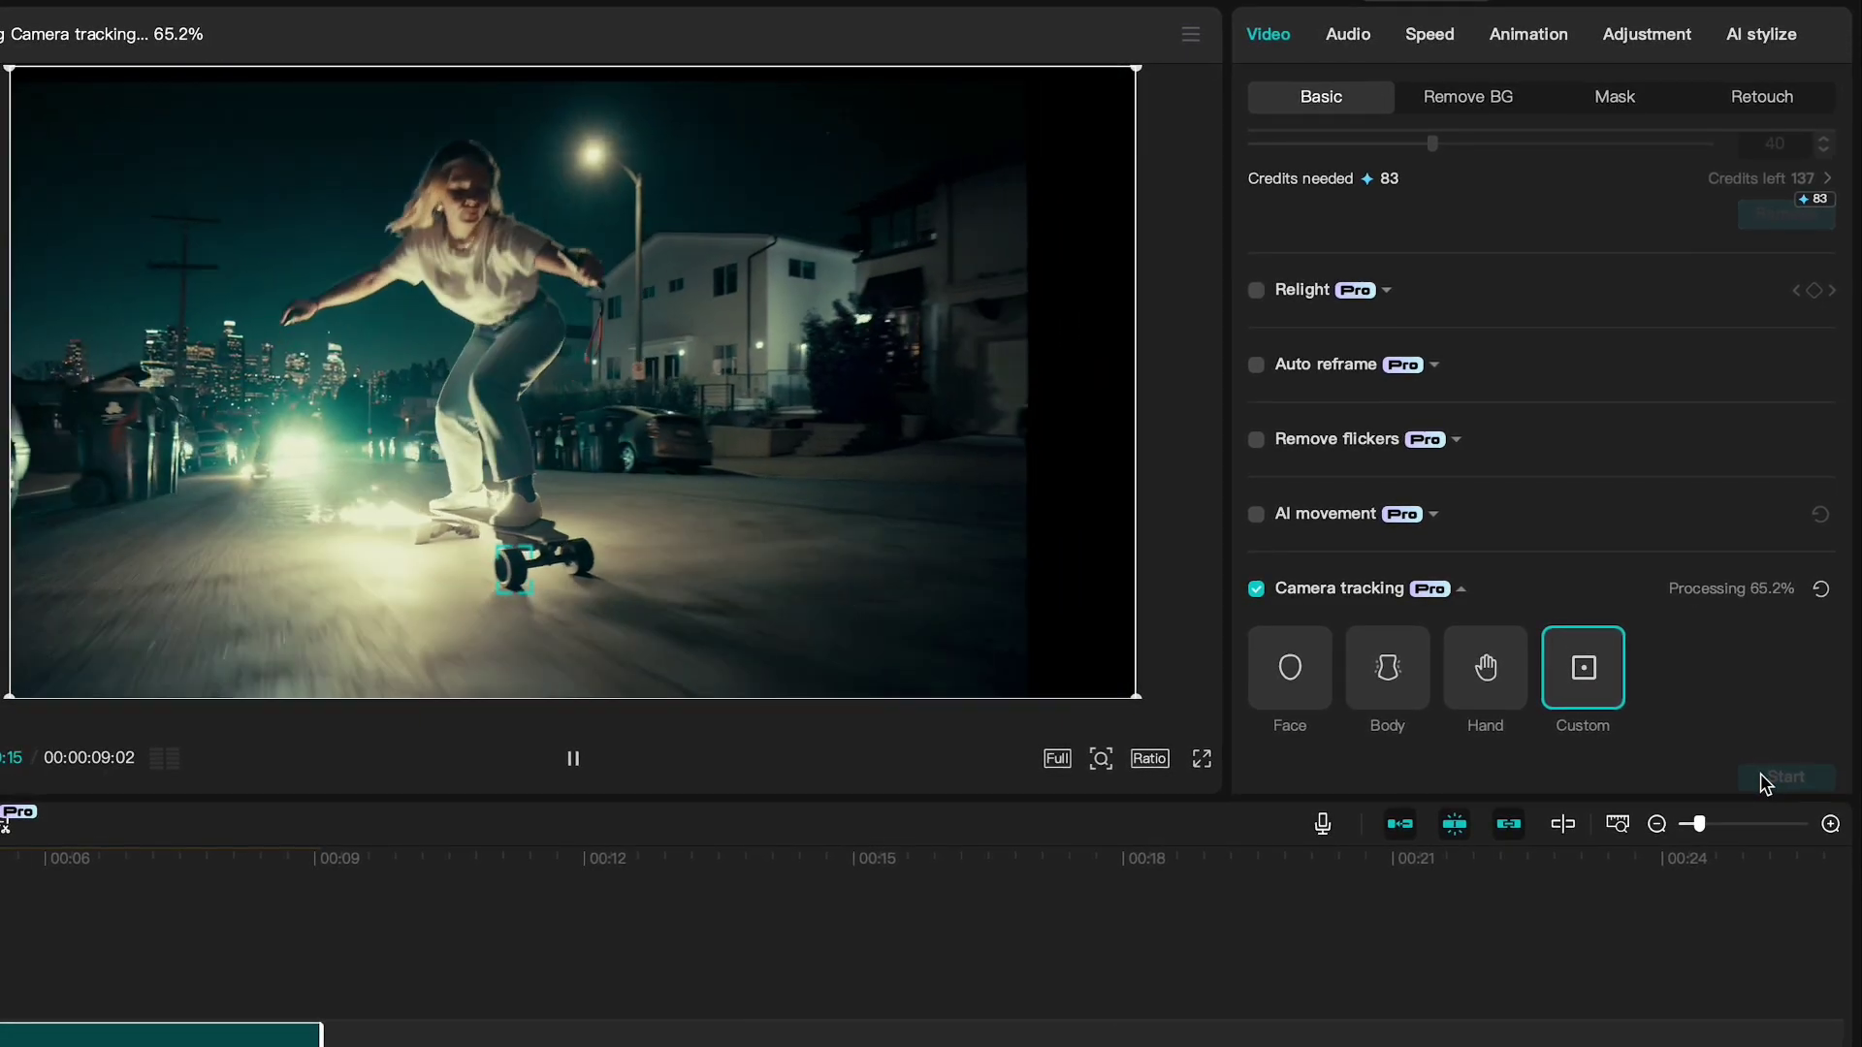
{"action": "key", "text": "space"}
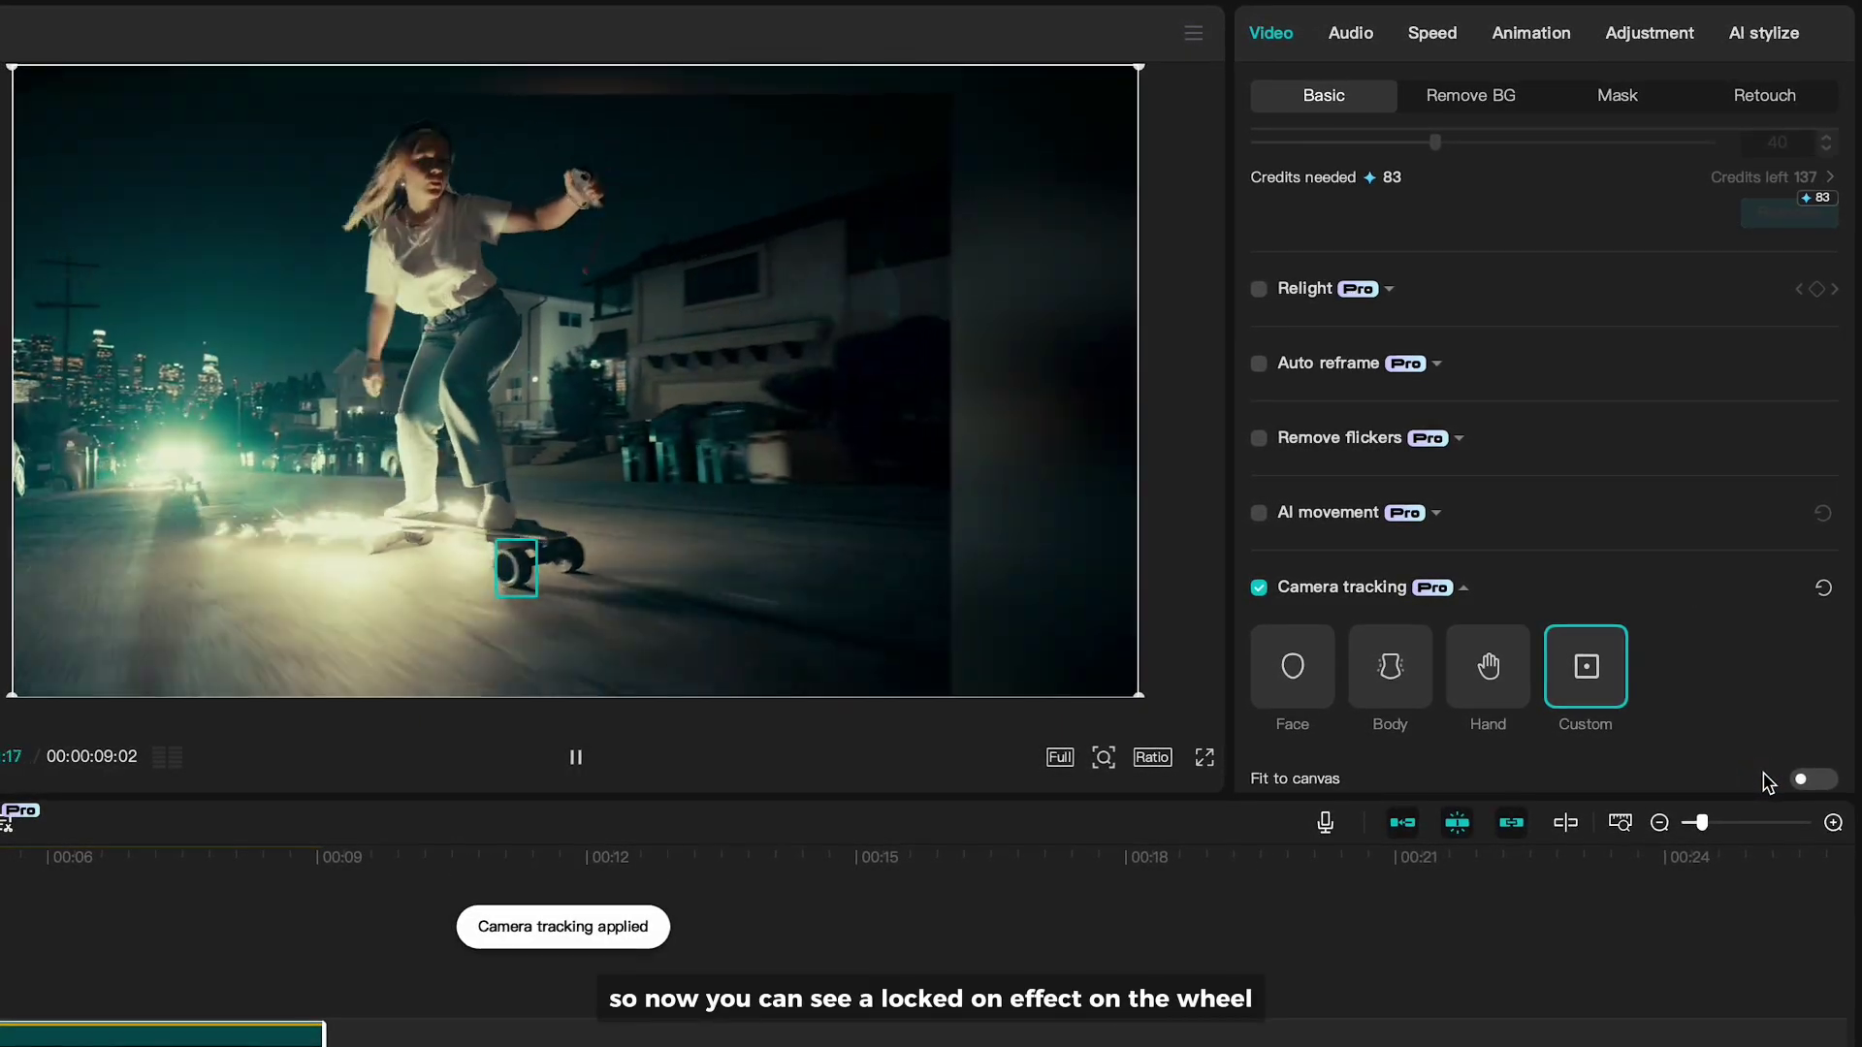
Enable Fit to canvas under Camera tracking and play the clip to check framing
{"action": "scroll", "coordinate": [1738, 703], "scroll_direction": "down", "scroll_amount": 5}
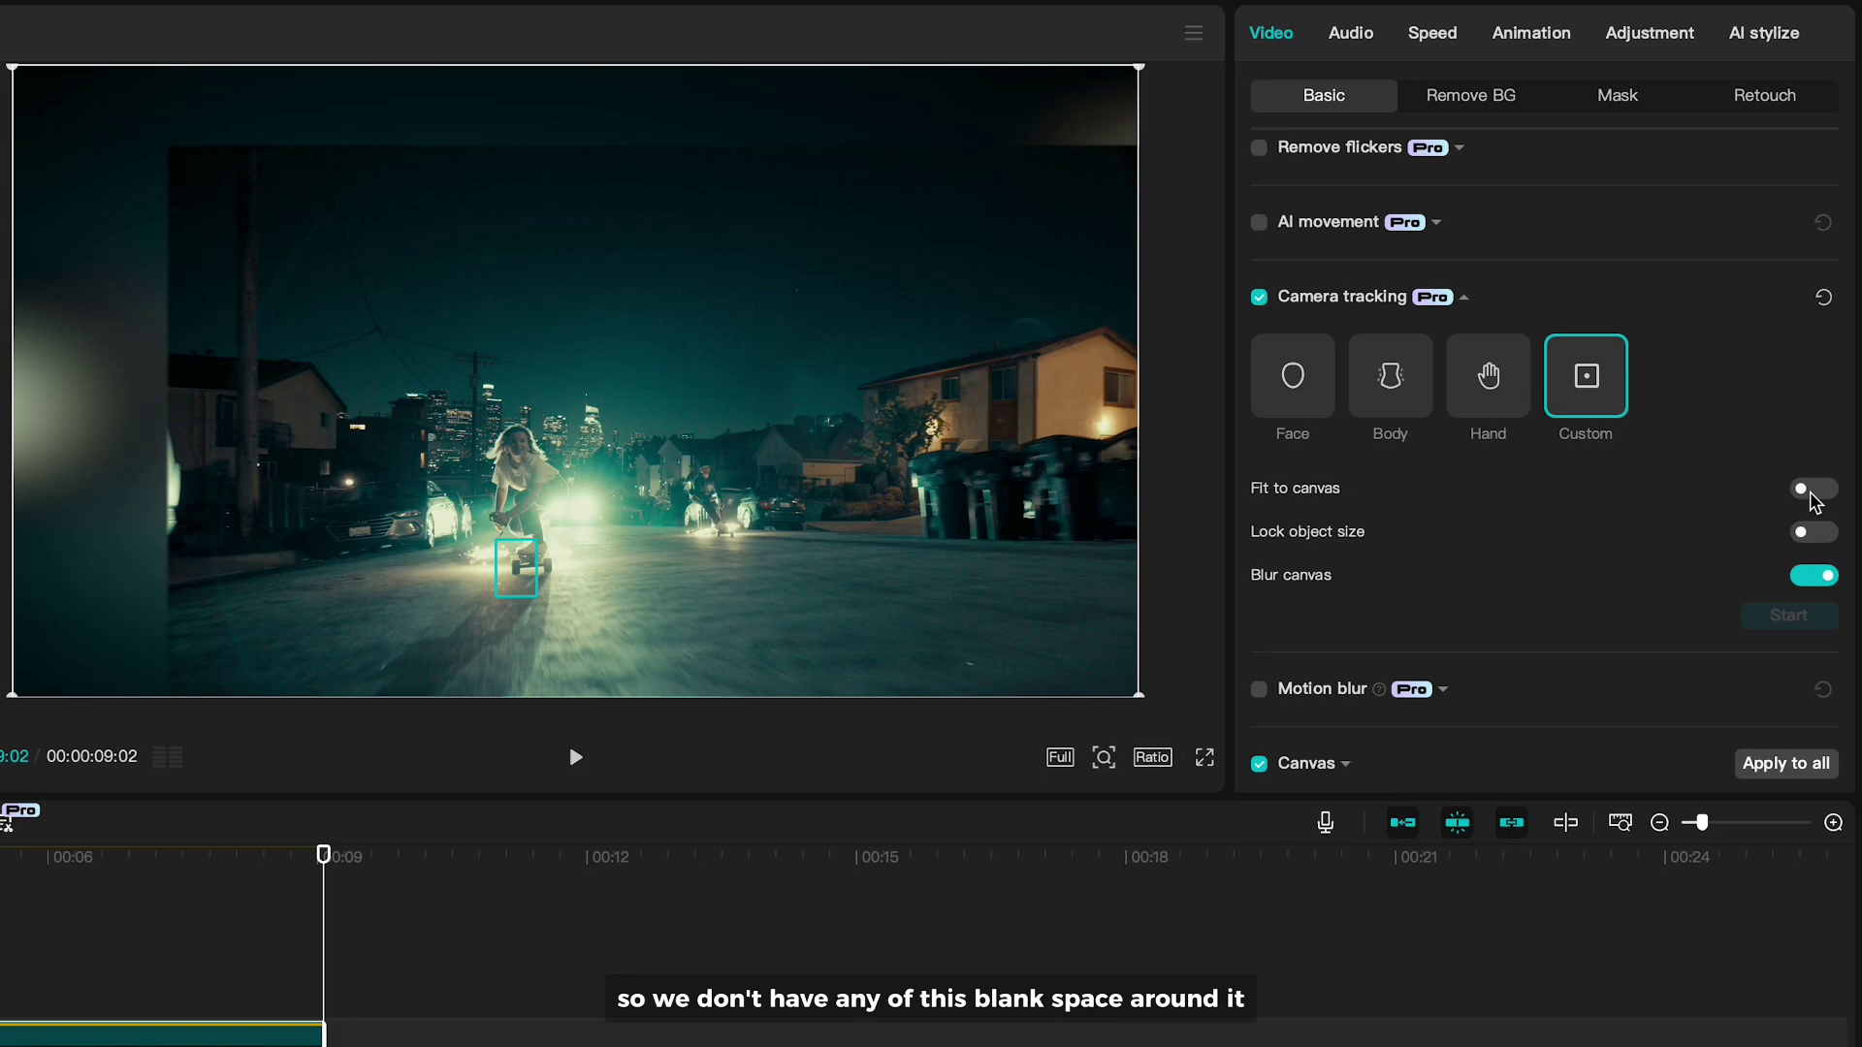
{"action": "key", "text": "space"}
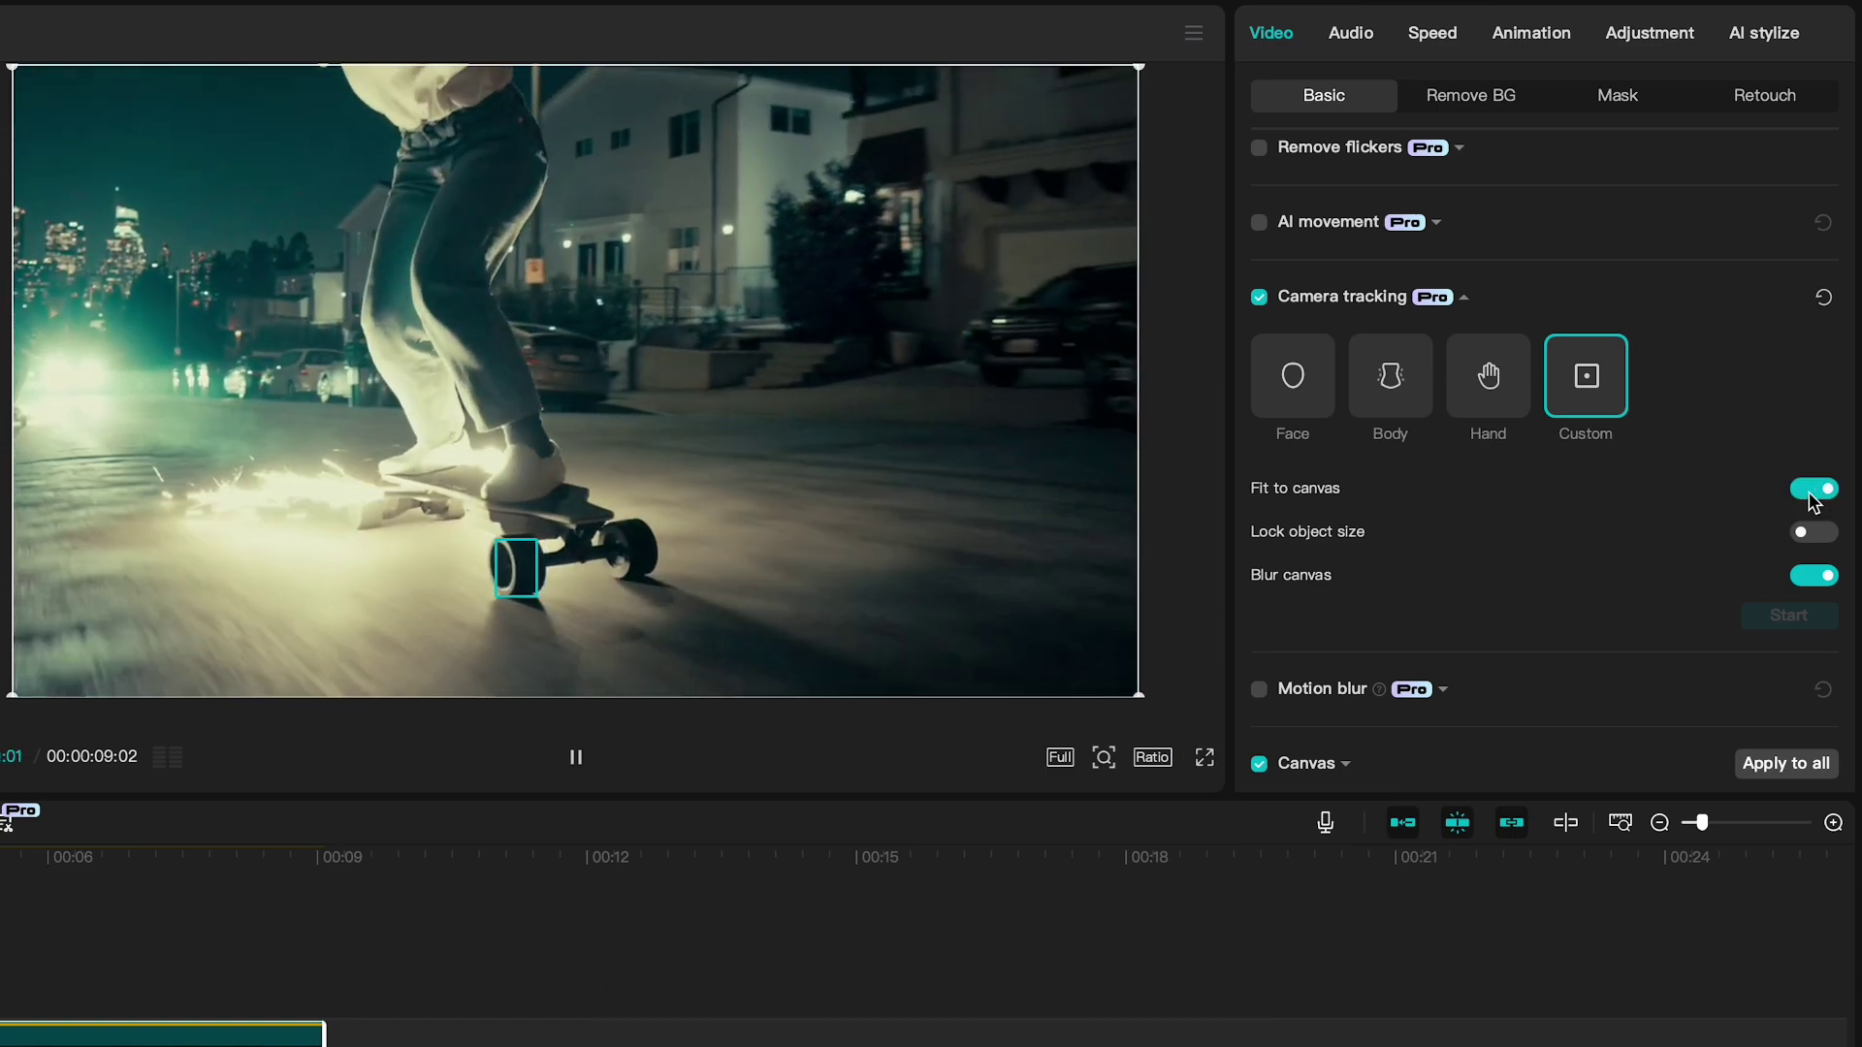